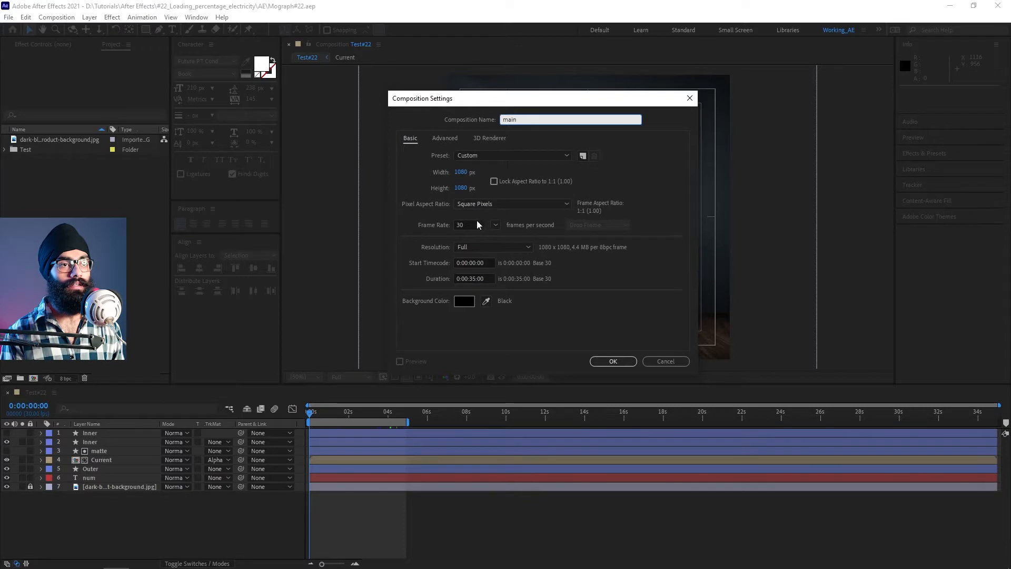
# Create the 1080 x 1080 px, 30 fps composition named main with a duration of 15 seconds
pyautogui.click(485, 279)
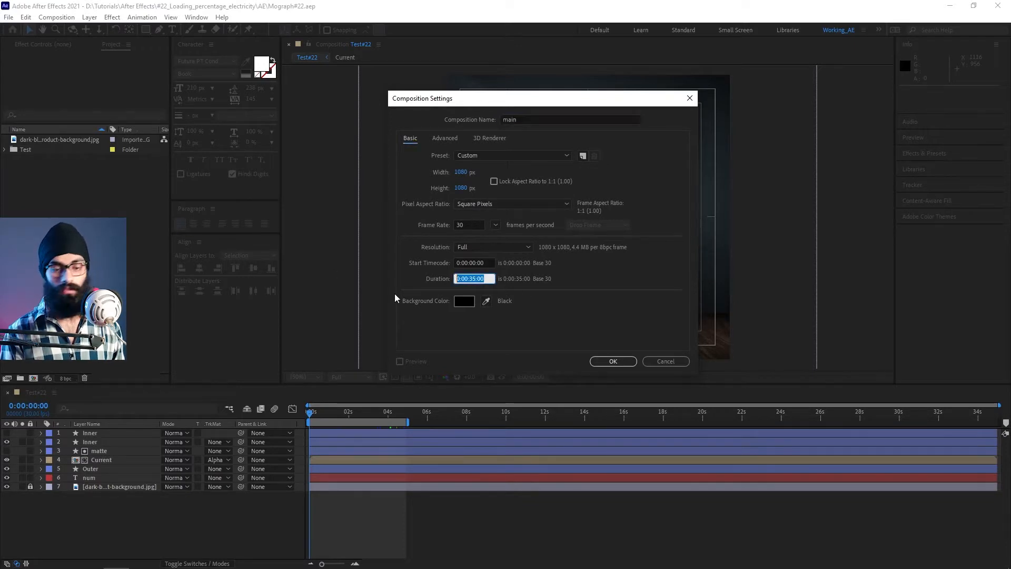
pyautogui.click(622, 361)
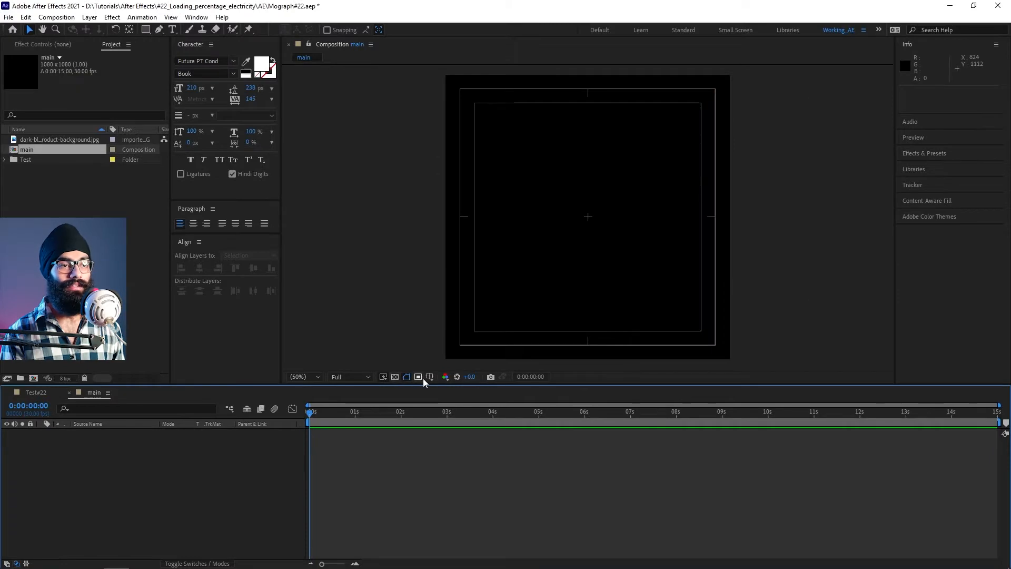
pyautogui.click(429, 377)
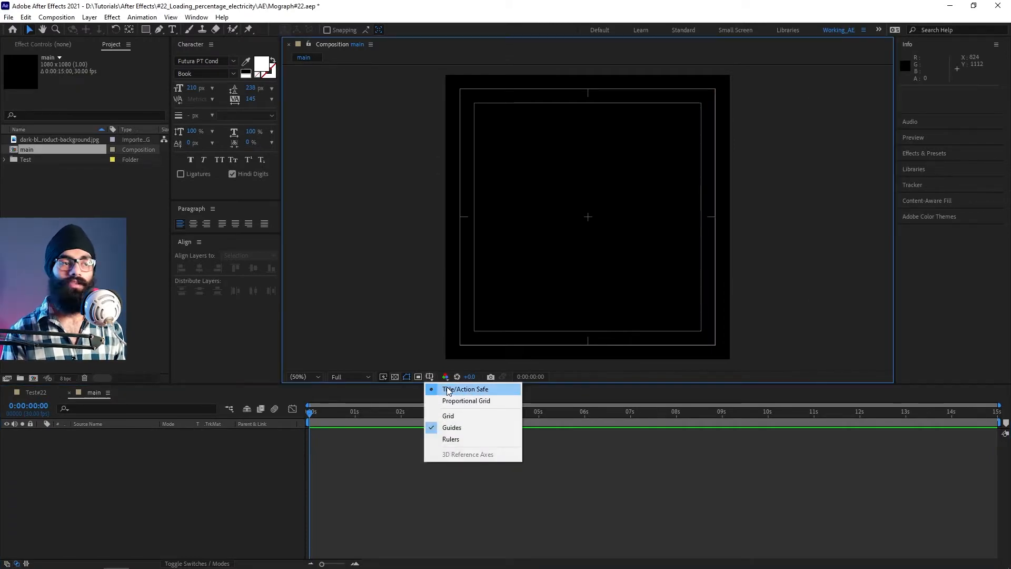
pyautogui.click(777, 325)
# Add the dark blue product background image to the main composition and set its scale to 29%
pyautogui.click(77, 140)
pyautogui.moveTo(84, 143); pyautogui.dragTo(156, 456)
pyautogui.press('s')
pyautogui.click(180, 441)
pyautogui.write('29')
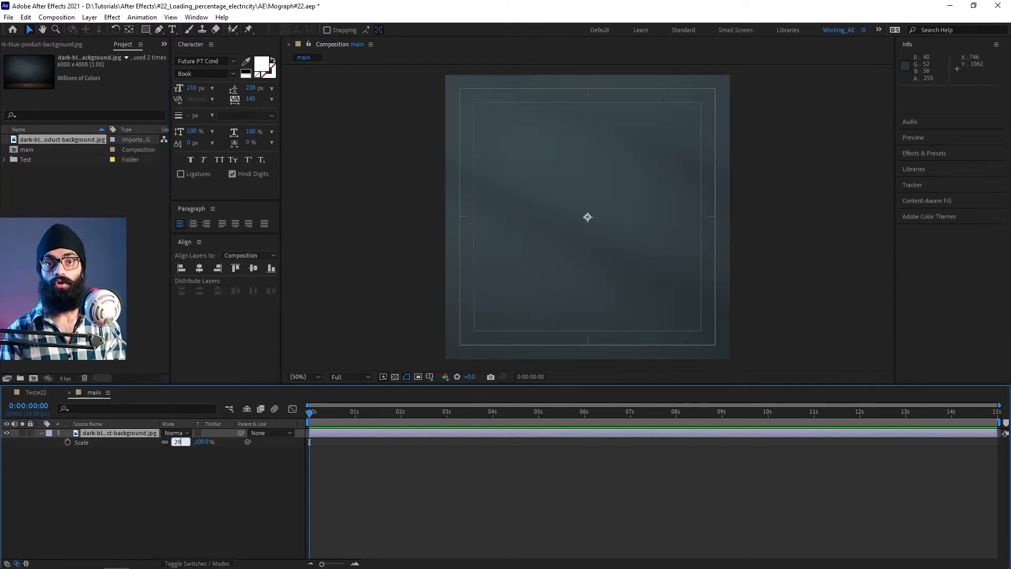
pyautogui.press('Return')
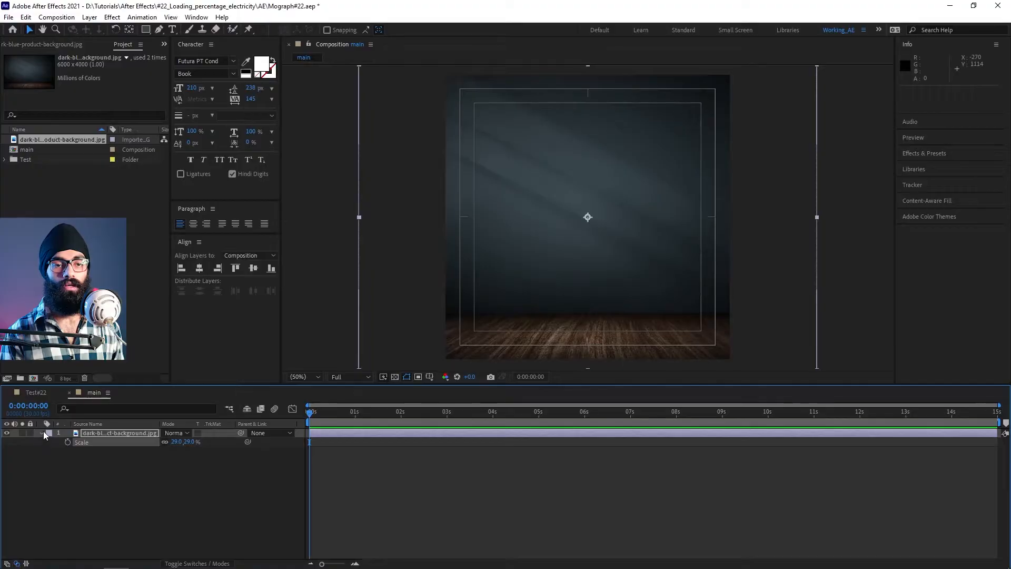
# Collapse the background image layer's properties and lock the layer
pyautogui.click(42, 434)
pyautogui.click(30, 433)
pyautogui.click(759, 295)
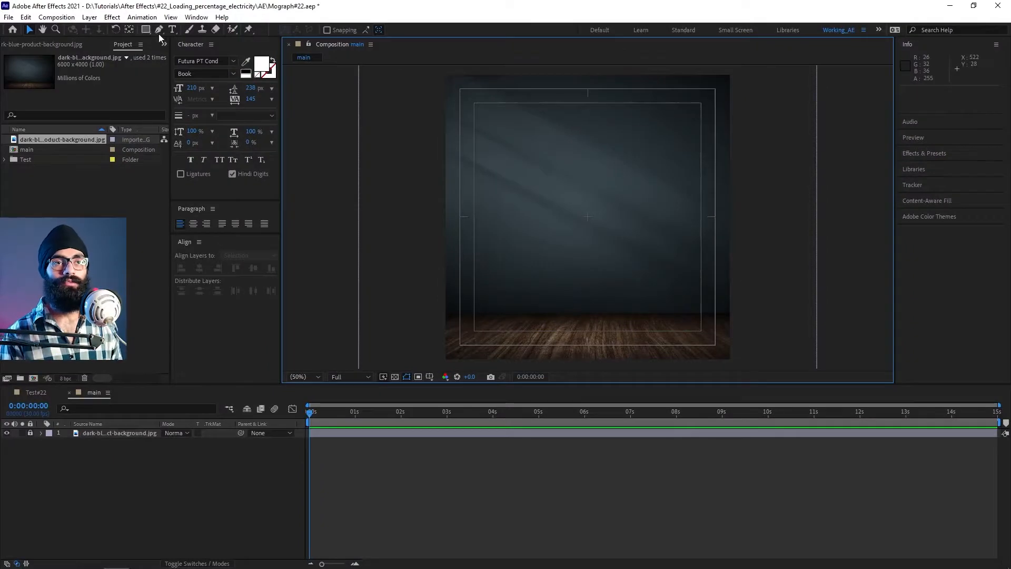
# Add a text layer reading "num" in Poppins Bold near the middle of the composition
pyautogui.click(172, 30)
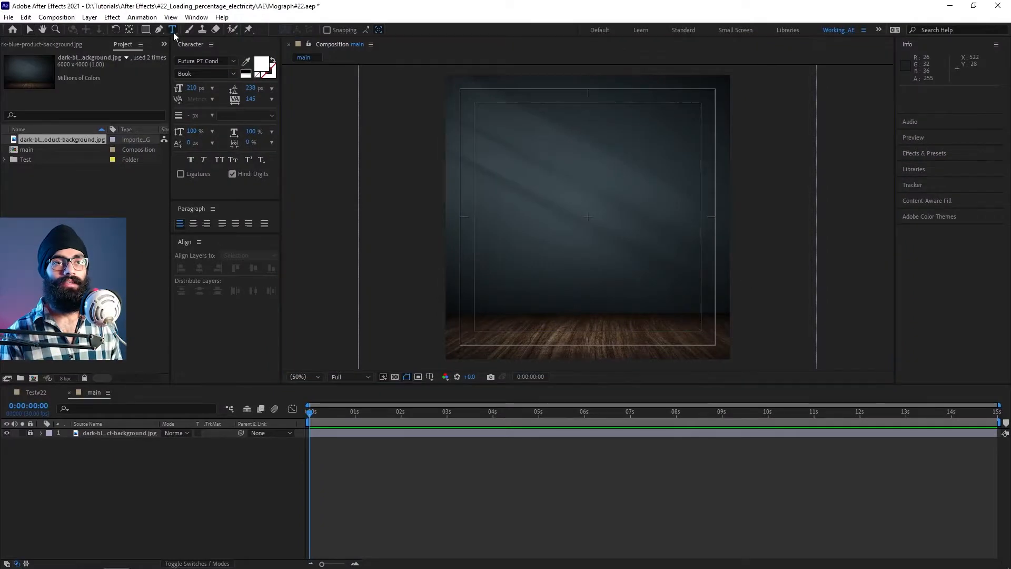
pyautogui.click(575, 208)
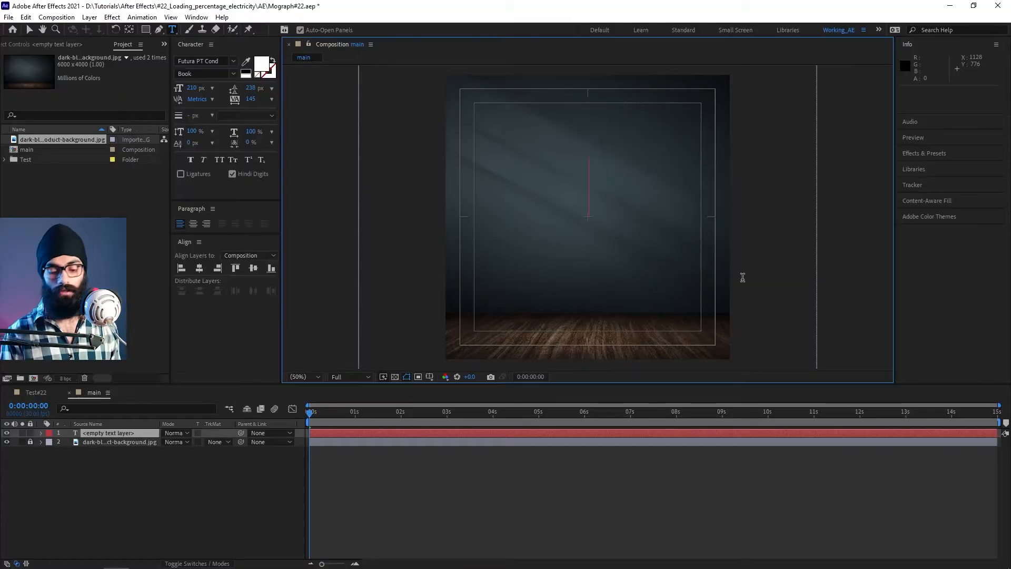
pyautogui.write('num')
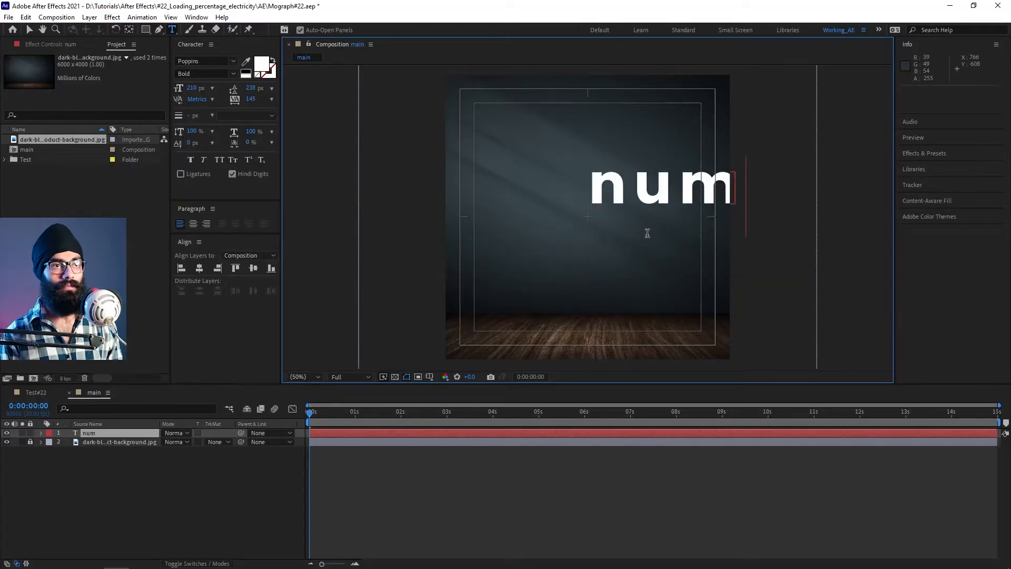
# Centre the num text layer's anchor point on its content and centre the layer in the composition
pyautogui.click(29, 30)
pyautogui.moveTo(663, 194); pyautogui.dragTo(605, 198)
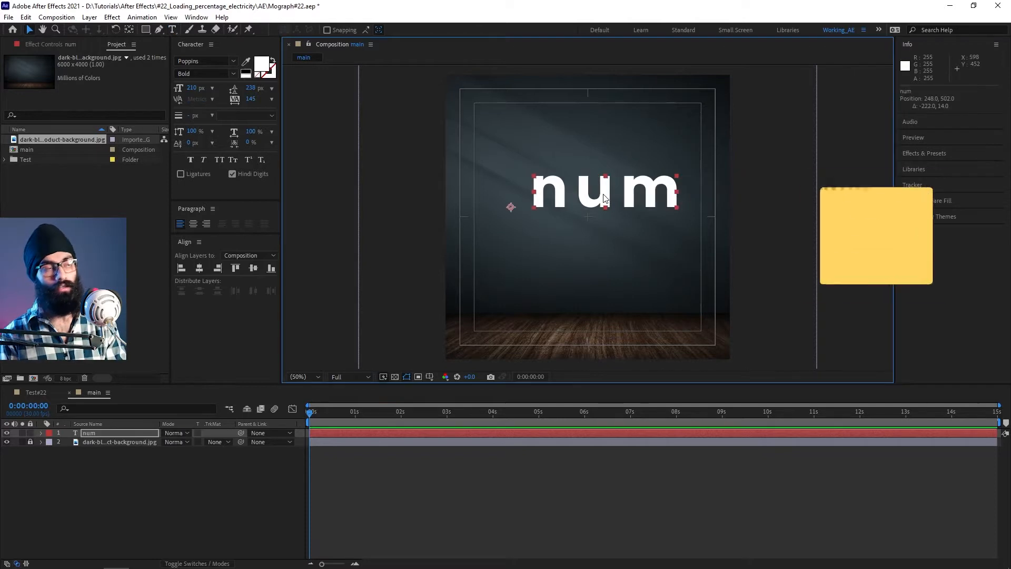
pyautogui.hotkey('ctrl', 'alt', 'Home')
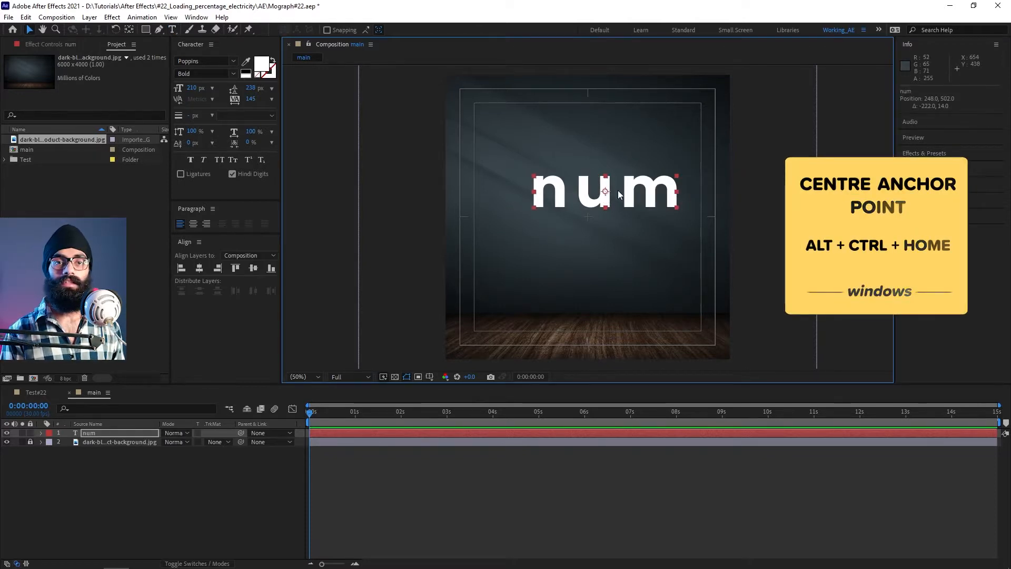
pyautogui.hotkey('ctrl', 'Home')
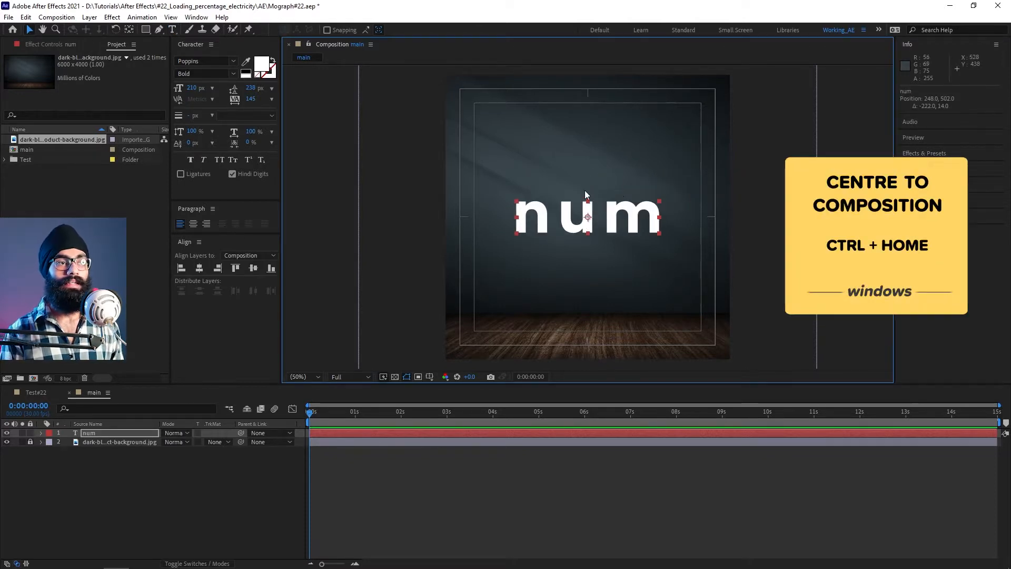
# Set the num text's font size to 100 px and centre the layer in the composition again
pyautogui.moveTo(191, 88); pyautogui.dragTo(196, 127)
pyautogui.click(193, 88)
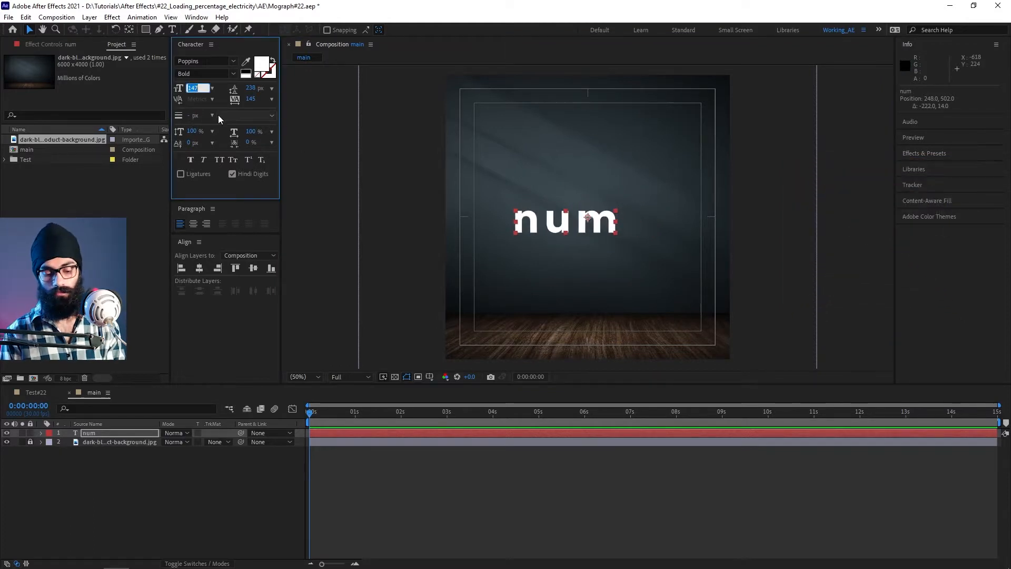
pyautogui.write('100')
pyautogui.press('Return')
pyautogui.hotkey('ctrl', 'Home')
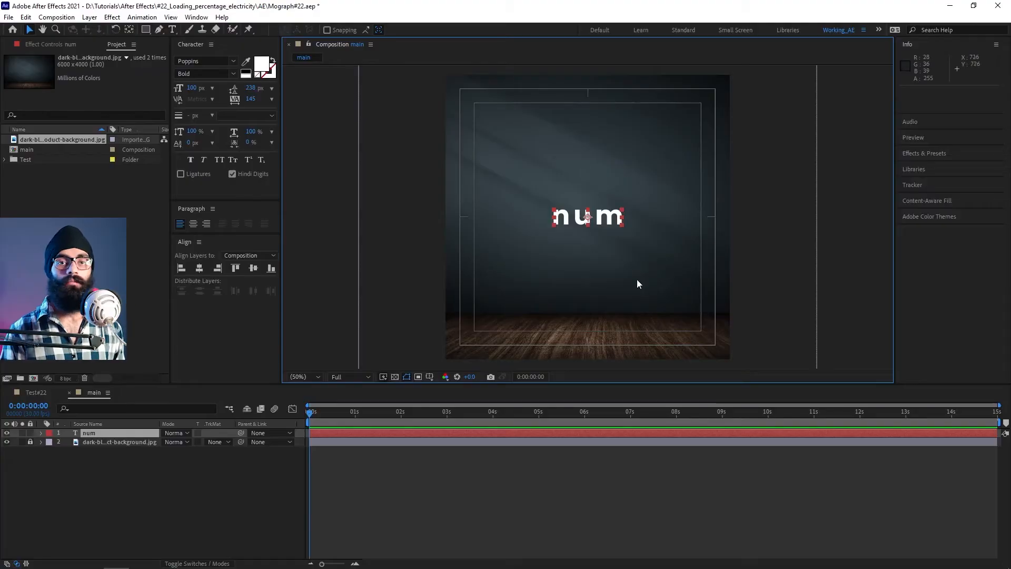
# Find the Slider Control effect and apply it to the num text layer
pyautogui.click(203, 472)
pyautogui.click(111, 433)
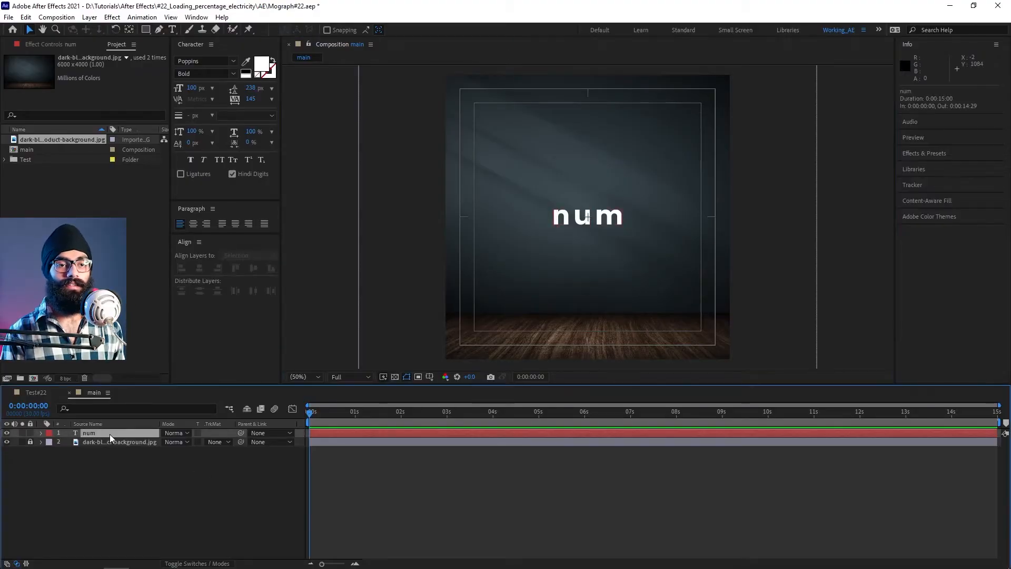
pyautogui.click(946, 152)
pyautogui.click(941, 107)
pyautogui.write('slider')
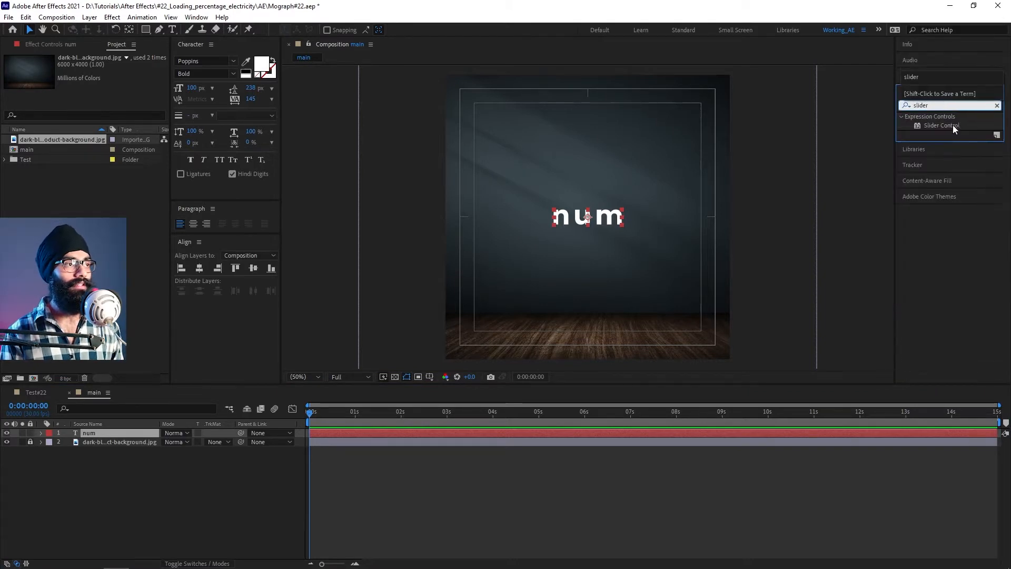
pyautogui.moveTo(953, 125); pyautogui.dragTo(128, 434)
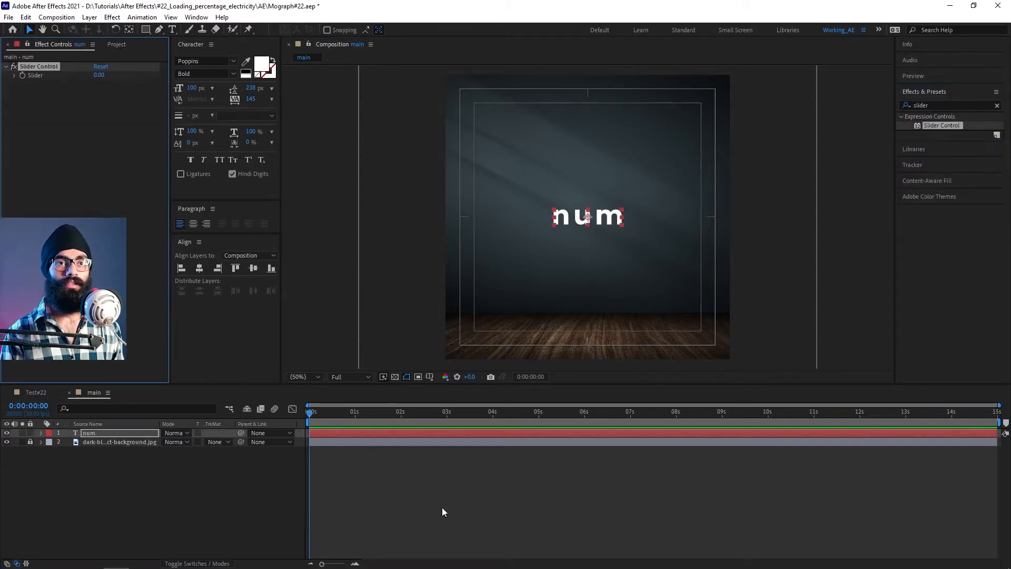
# Add an expression to the num layer's Source Text and link it to the Slider Control's Slider value
pyautogui.click(41, 433)
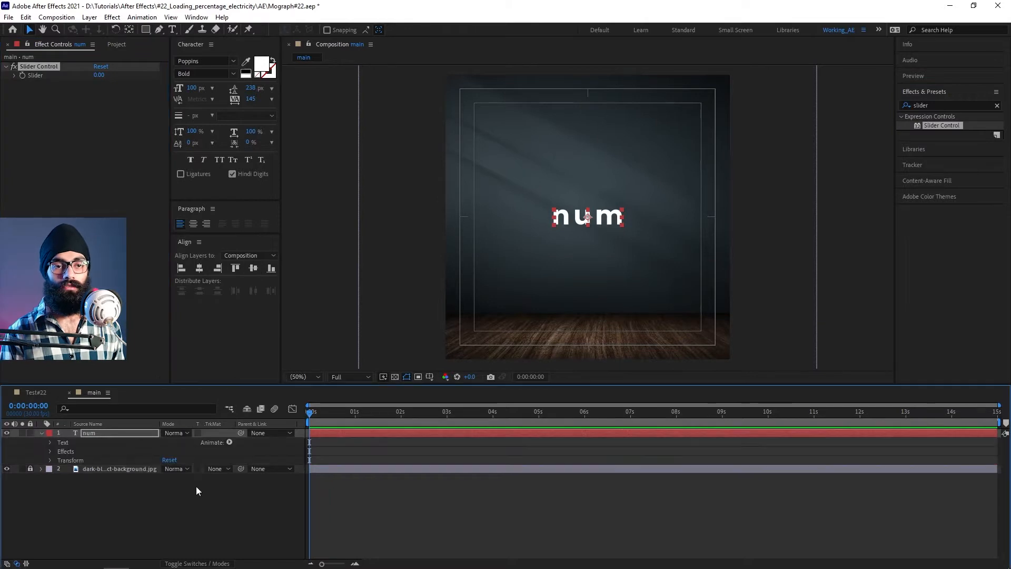
pyautogui.click(50, 442)
pyautogui.click(93, 450)
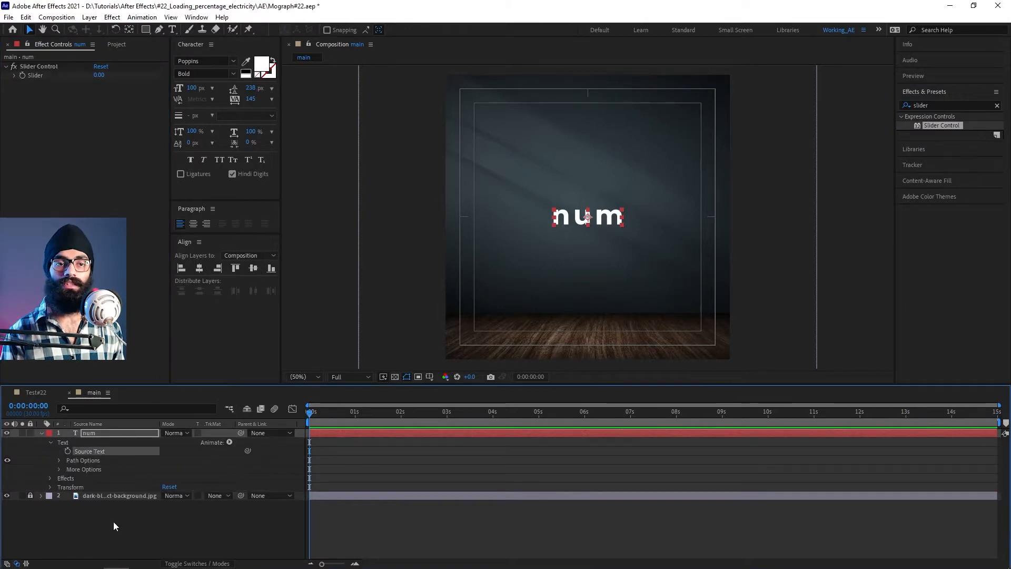
pyautogui.keyDown('alt'); pyautogui.click(67, 451); pyautogui.keyUp('alt')
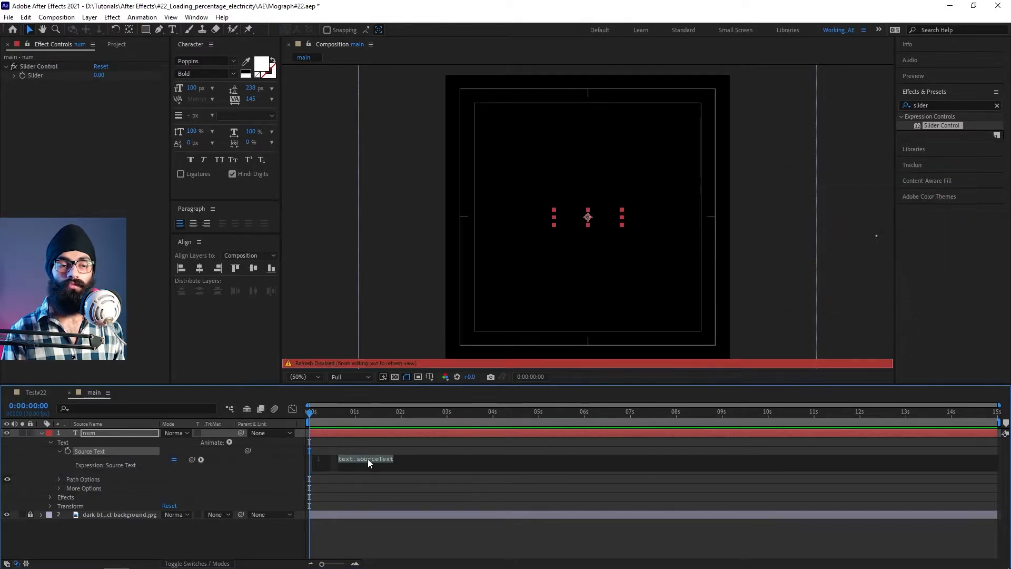
pyautogui.moveTo(192, 460); pyautogui.dragTo(52, 74)
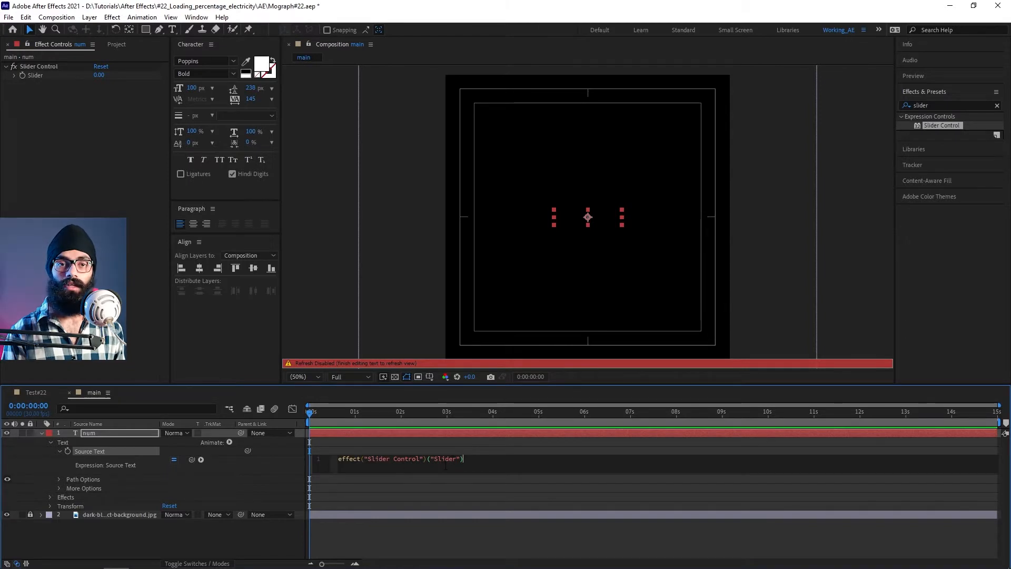
pyautogui.click(509, 389)
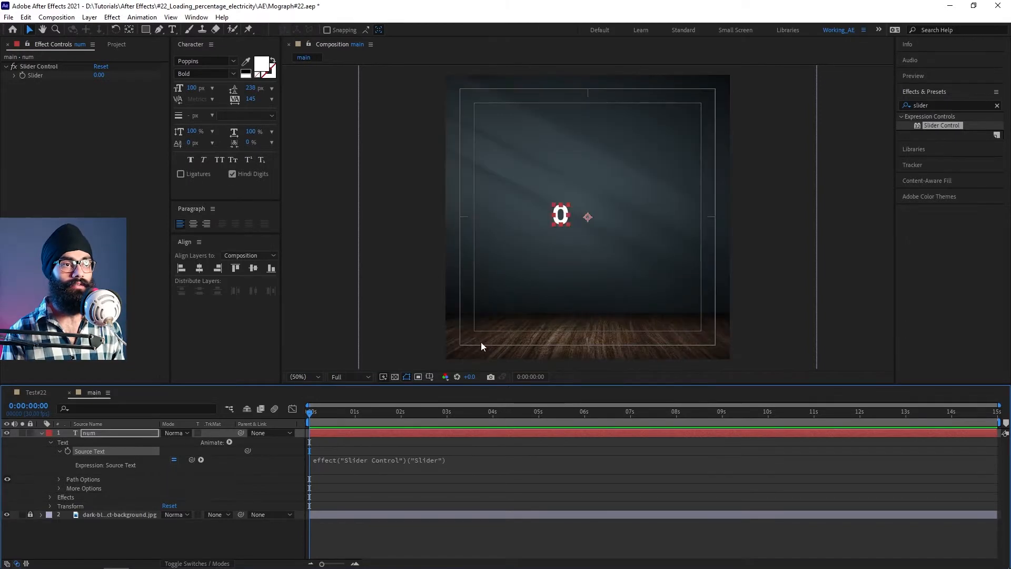
# Try out the Slider Control with the number centred in the composition, raising its value to 131
pyautogui.moveTo(99, 79); pyautogui.dragTo(103, 58)
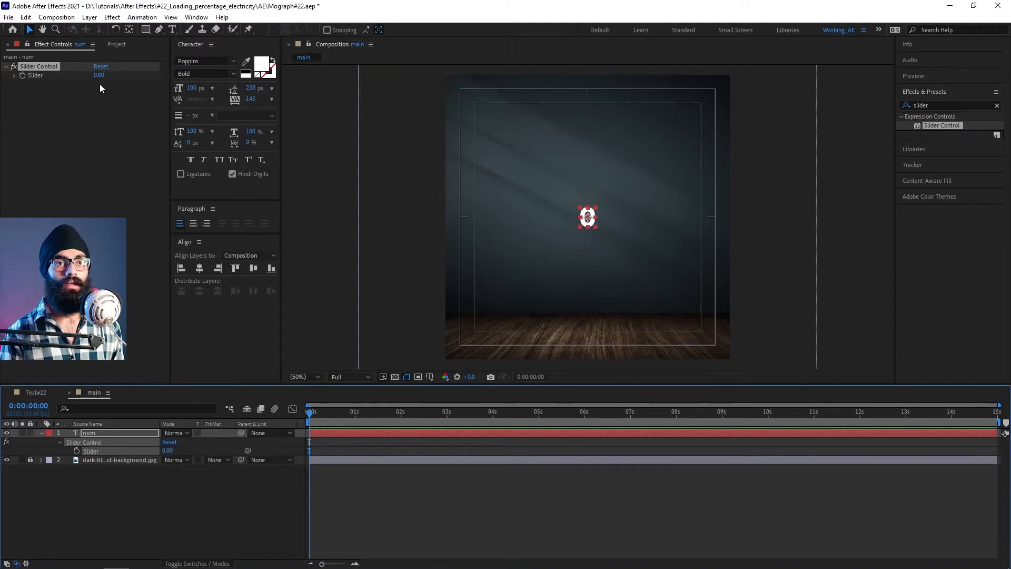
pyautogui.moveTo(99, 75); pyautogui.dragTo(105, 48)
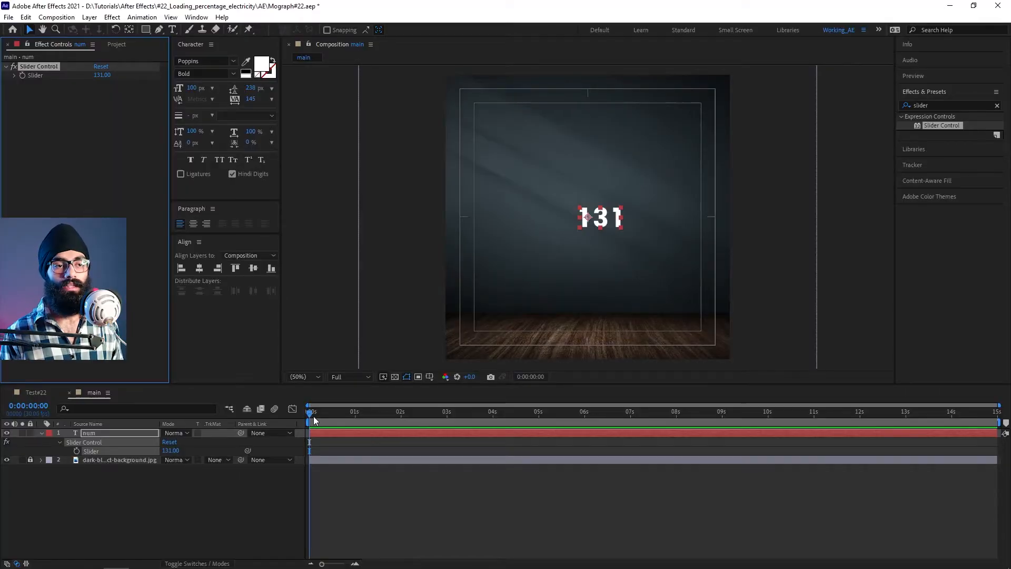
pyautogui.click(55, 485)
# Add an Anchor Point expression to the num layer with the first line var a = thisLayer.sourceRectAtTime();
pyautogui.click(101, 438)
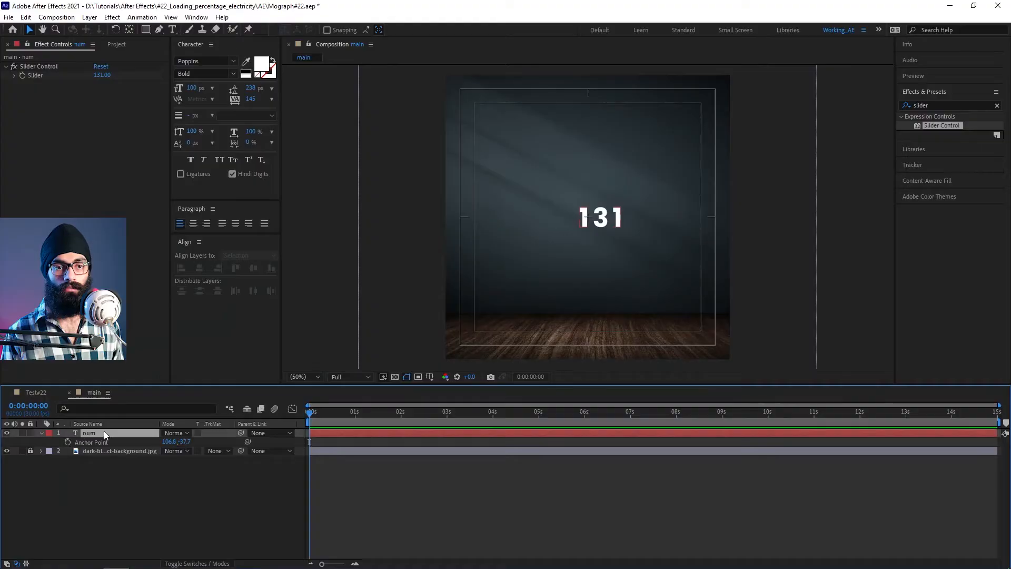
pyautogui.press('a')
pyautogui.click(102, 453)
pyautogui.click(106, 436)
pyautogui.press('a')
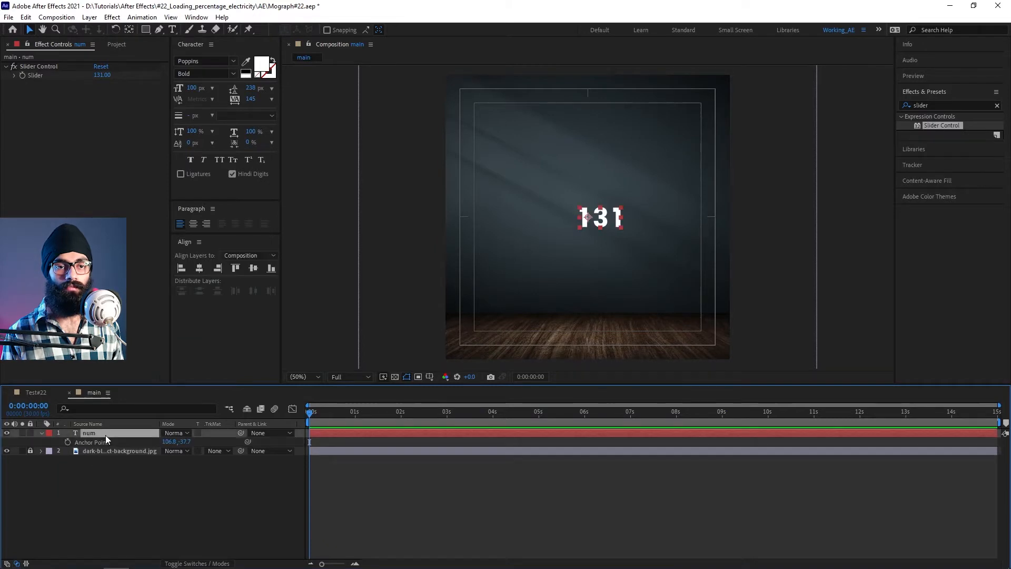
pyautogui.keyDown('alt'); pyautogui.click(67, 442); pyautogui.keyUp('alt')
pyautogui.write('var a =')
pyautogui.moveTo(191, 451); pyautogui.dragTo(124, 433)
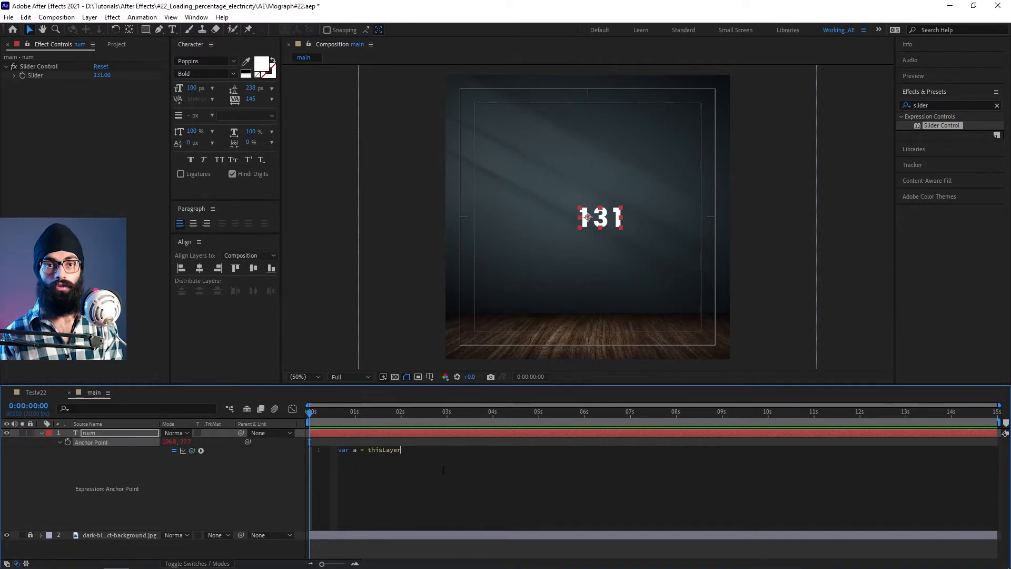
pyautogui.write('.sourceR')
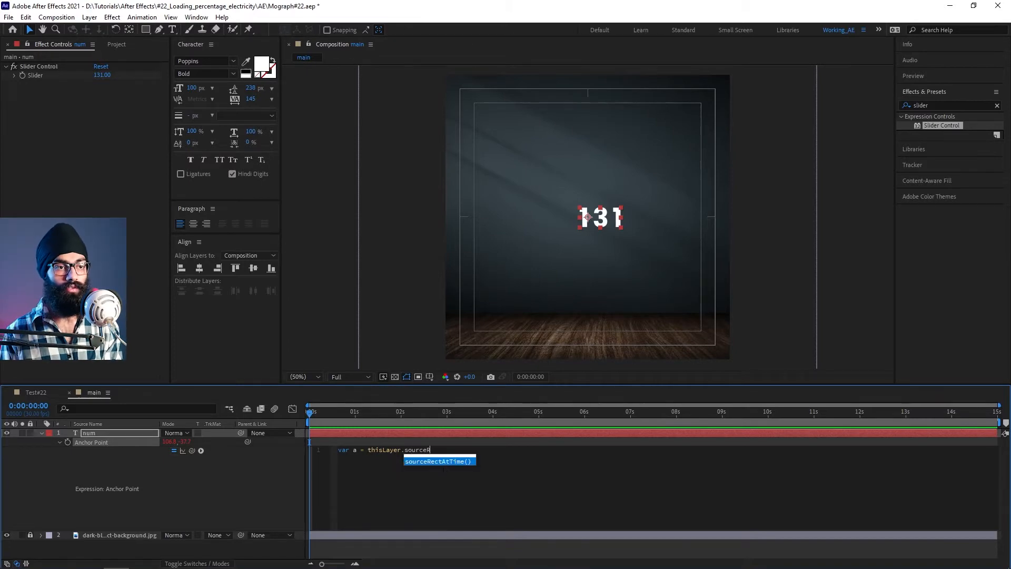
pyautogui.press('Return')
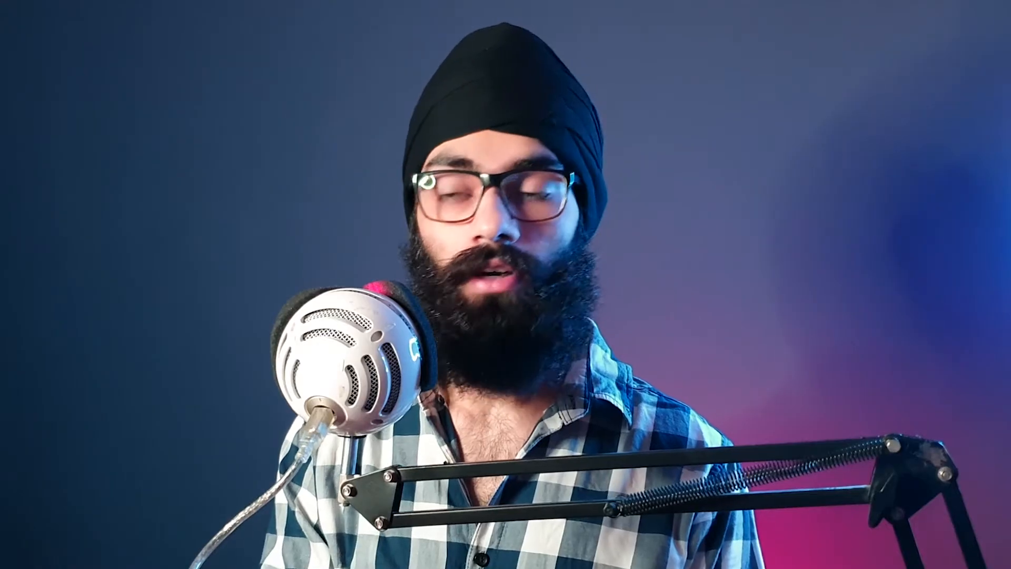
pyautogui.press('End')
pyautogui.write(';')
pyautogui.press('Return')
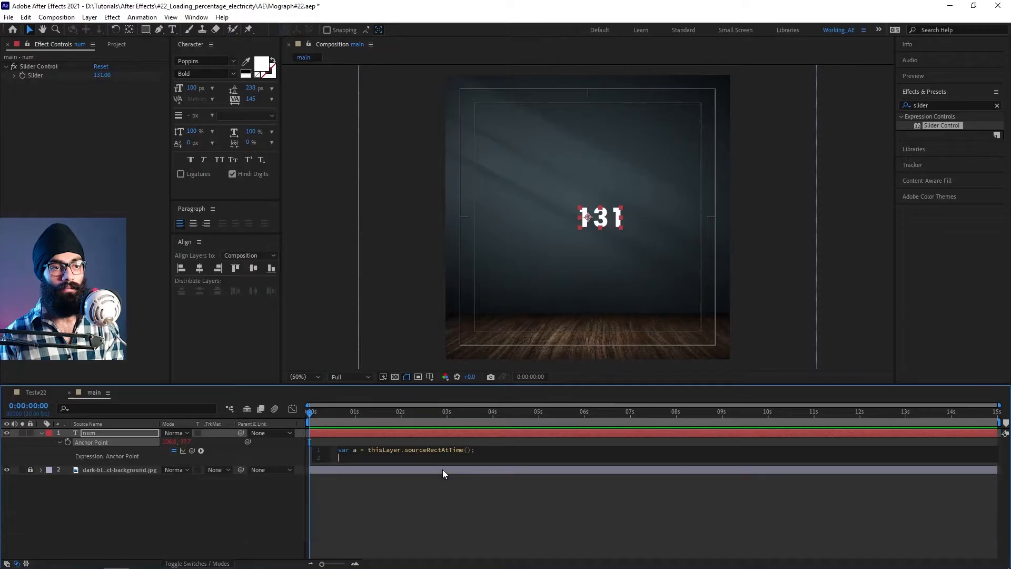
# Declare the variables w, h, l and t on separate lines below the first line of the Anchor Point expression
pyautogui.press('Return')
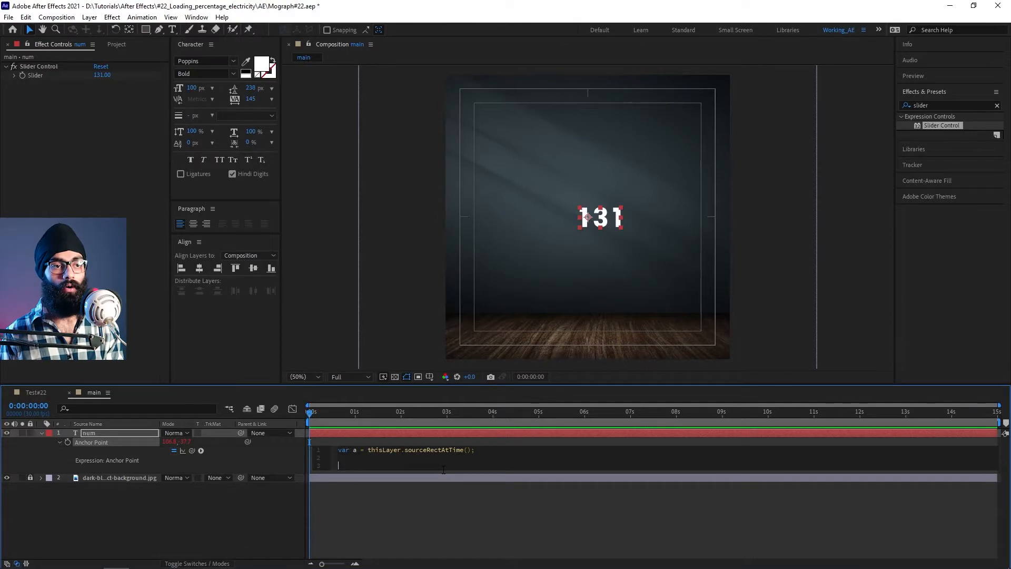
pyautogui.write('var ')
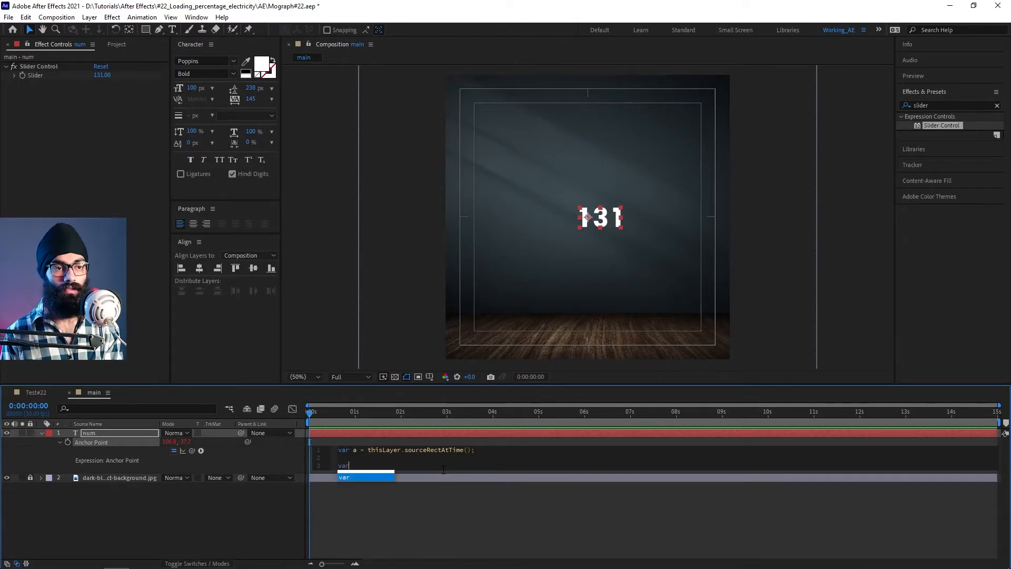
pyautogui.write('w')
pyautogui.press('Return')
pyautogui.write('var ')
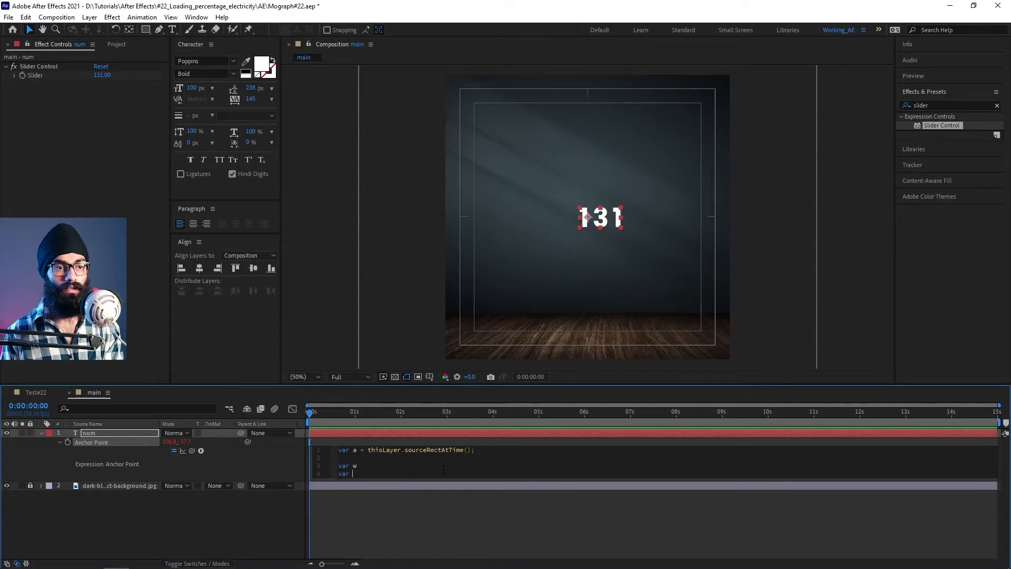
pyautogui.write('h')
pyautogui.press('Return')
pyautogui.write('var l')
pyautogui.press('Return')
pyautogui.write('v')
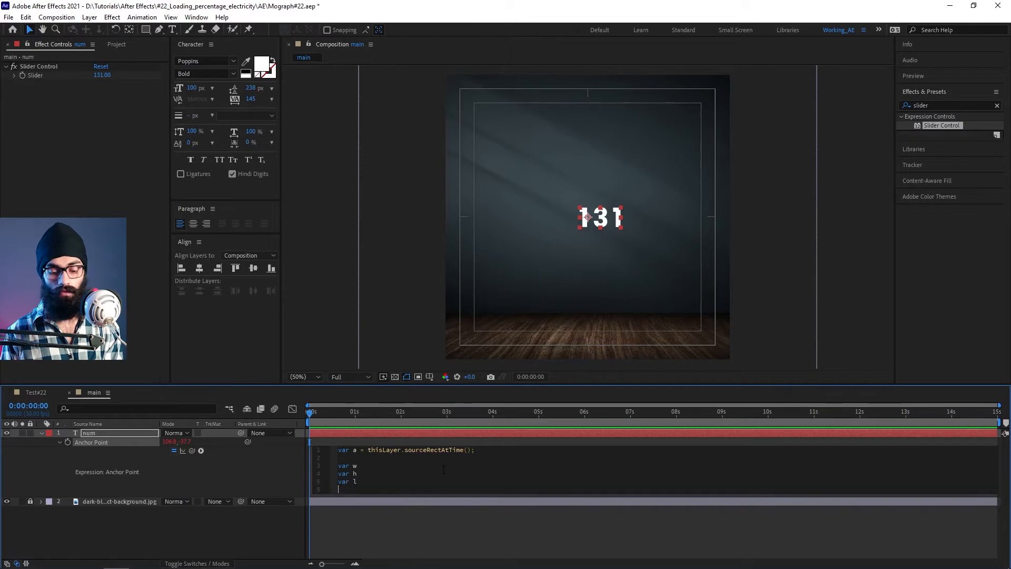
pyautogui.write('ar t')
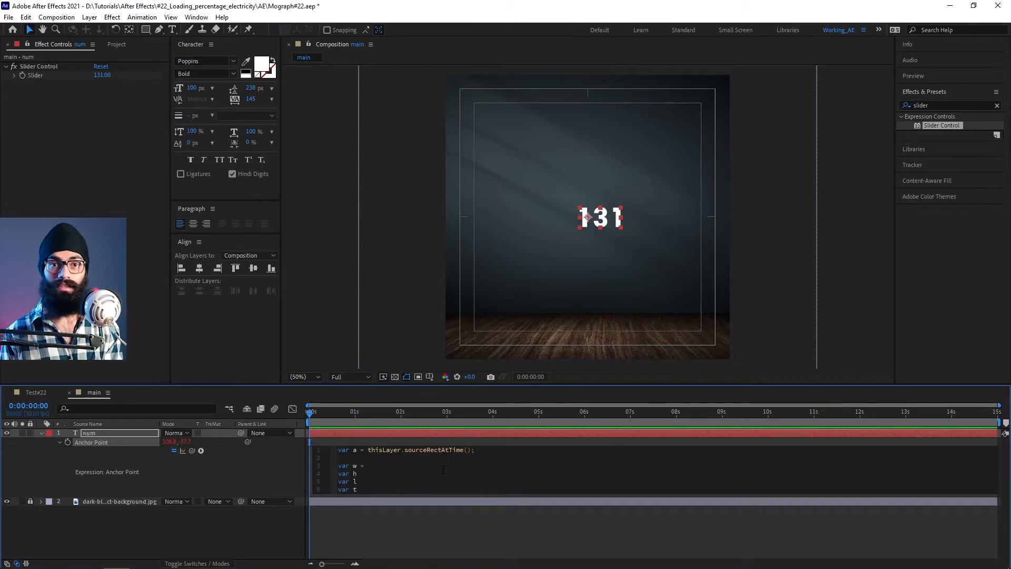
# Assign a.width, a.height, a.left and a.top to the variables w, h, l and t respectively, ending each line with a semicolon
pyautogui.write('w = a.width;')
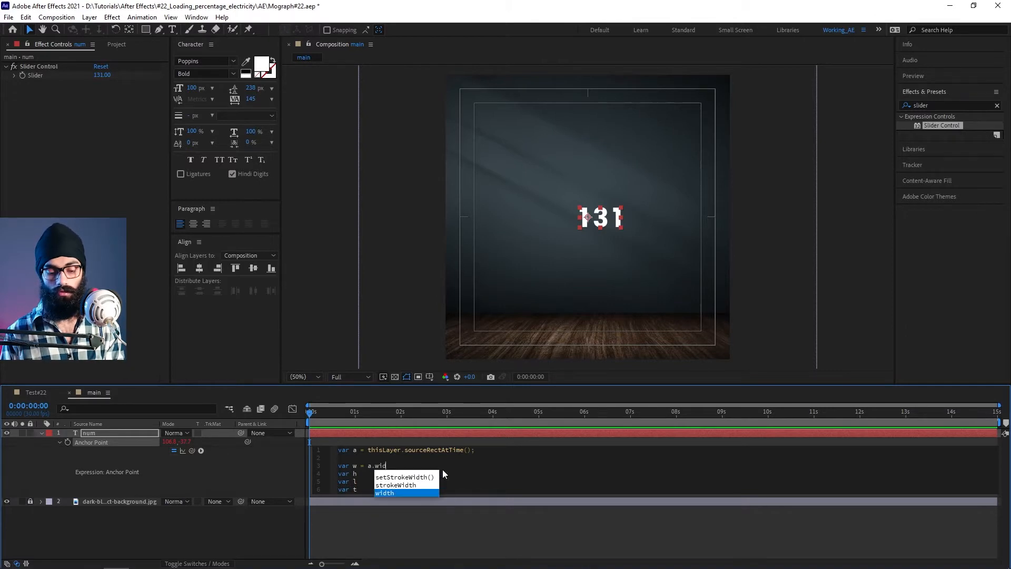
pyautogui.press('Down')
pyautogui.write('= a.height;')
pyautogui.press('Down')
pyautogui.write('a.')
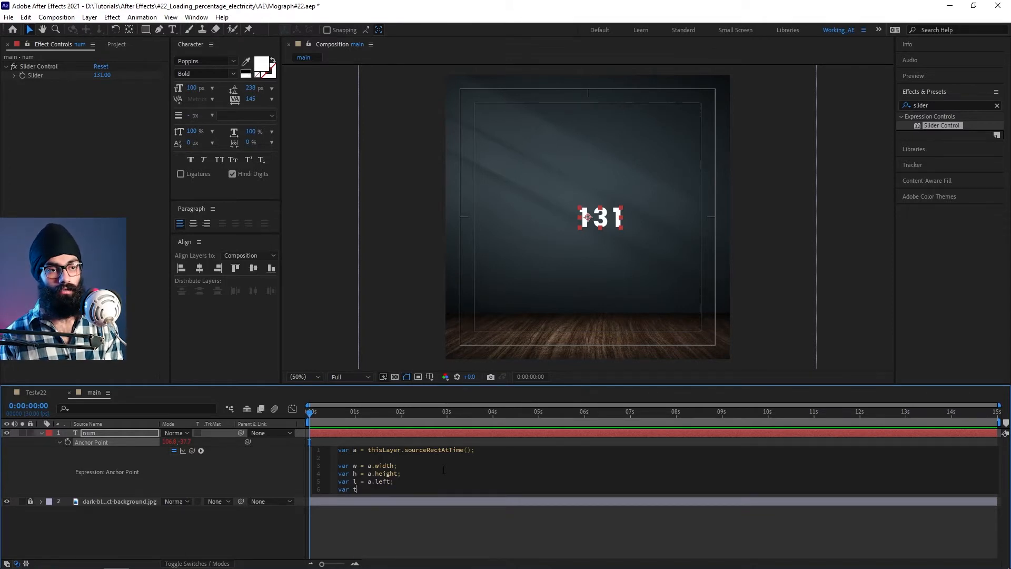
pyautogui.write('top;')
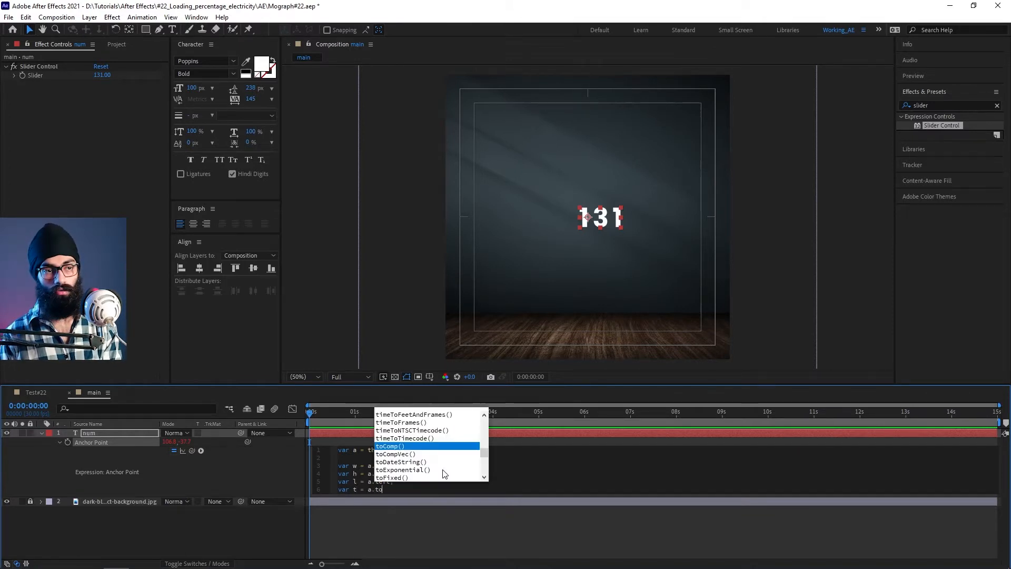
# Leave blank lines below the variables and add the output array [x,y] as the expression's last line
pyautogui.press('Return')
pyautogui.press('Return')
pyautogui.press('Return')
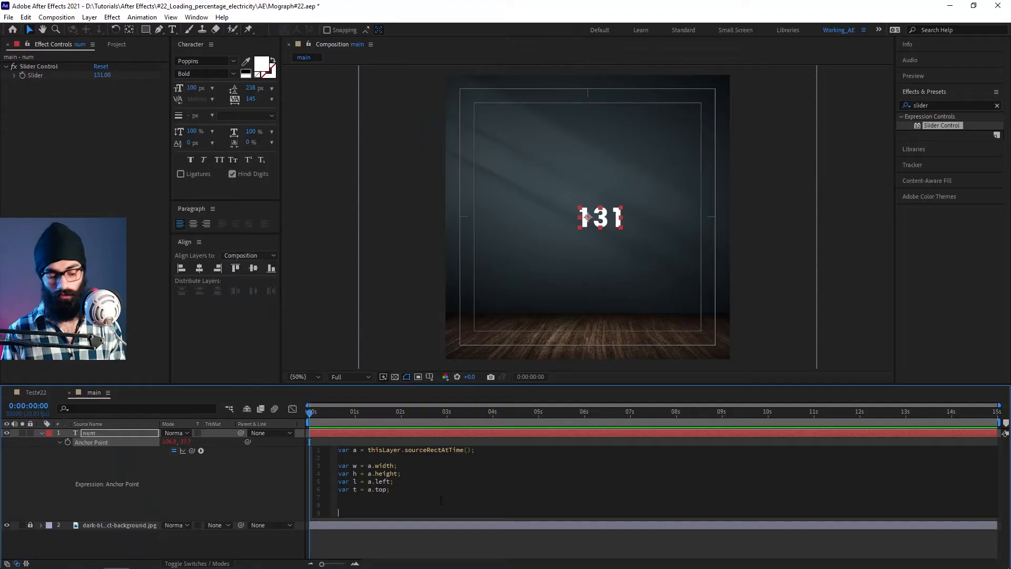
pyautogui.write('[x,y')
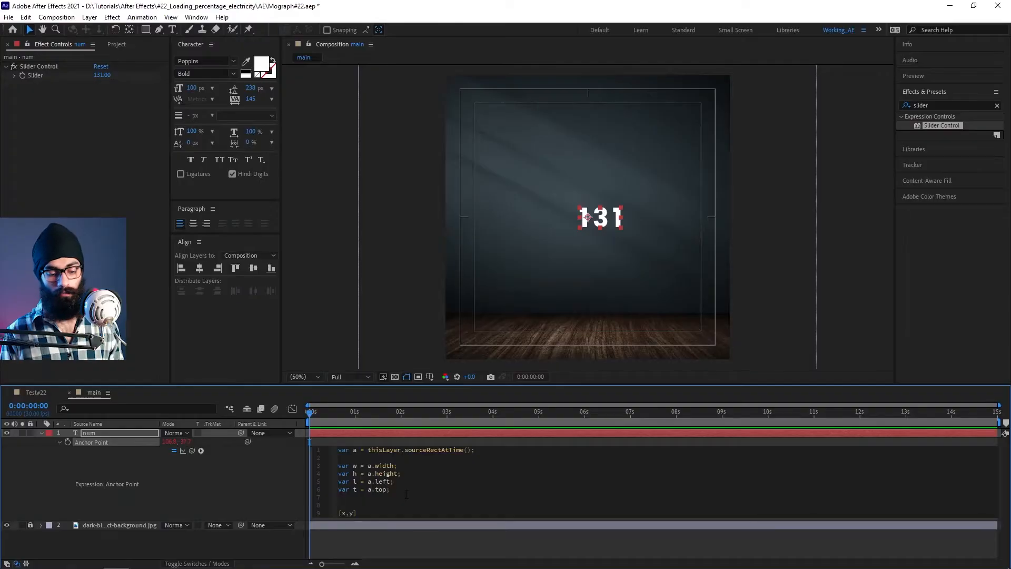
# Insert x = l +w/2; and y = t +h/2; between the variables and the output array, and apply the Anchor Point expression
pyautogui.click(406, 494)
pyautogui.press('Return')
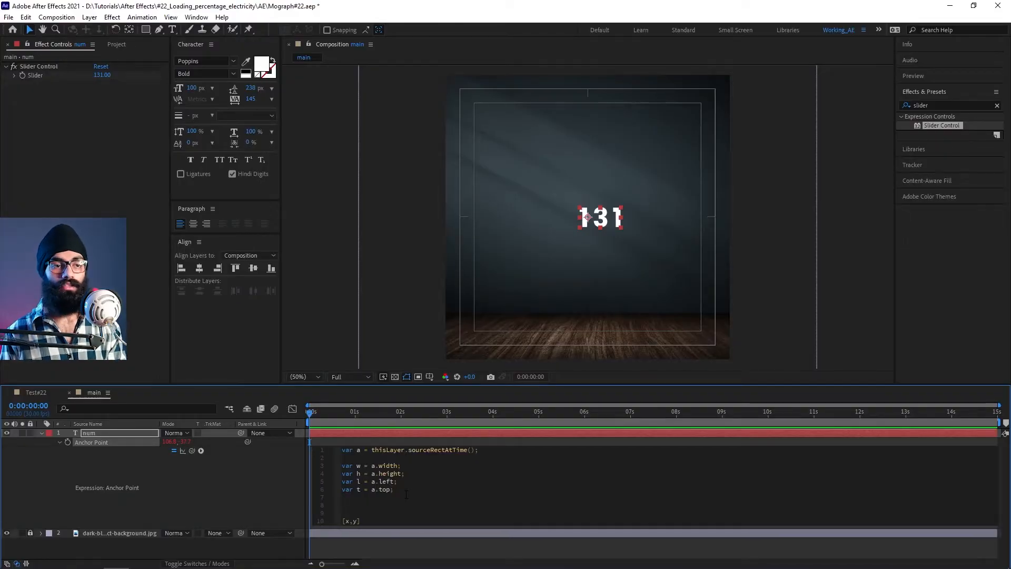
pyautogui.press('Return')
pyautogui.write('x ')
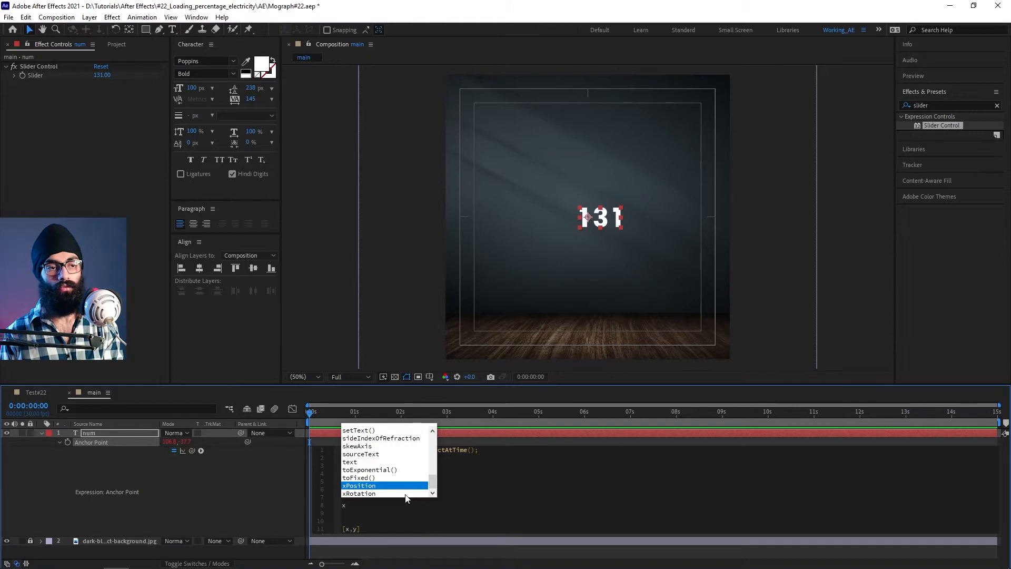
pyautogui.write('= l ')
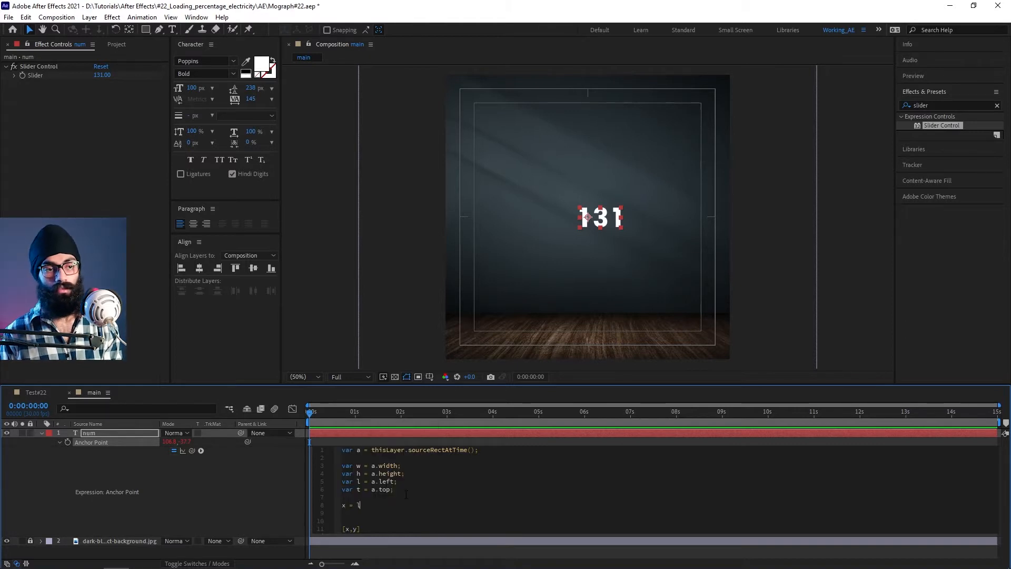
pyautogui.write('+w/2;')
pyautogui.press('Return')
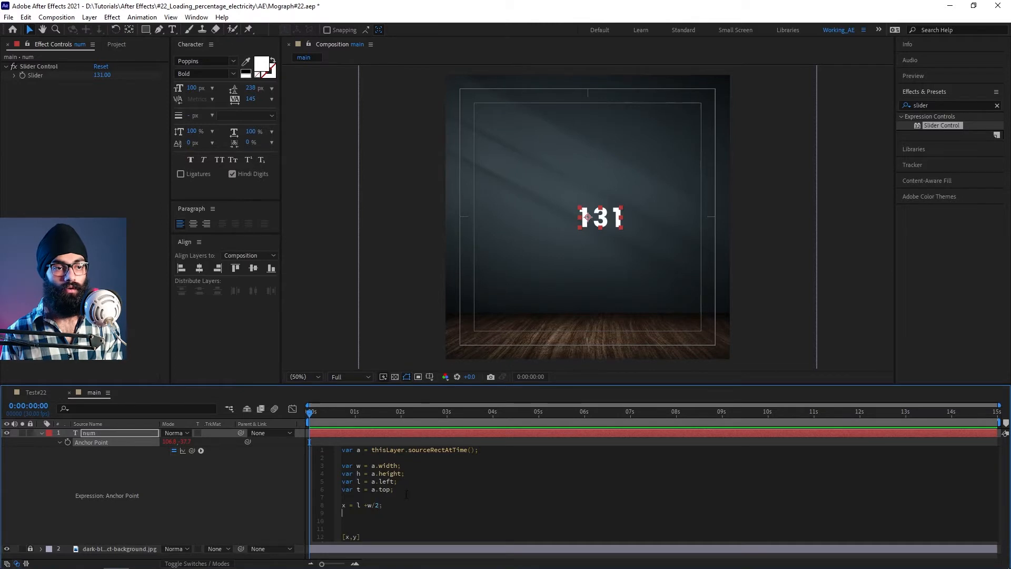
pyautogui.write('y = t')
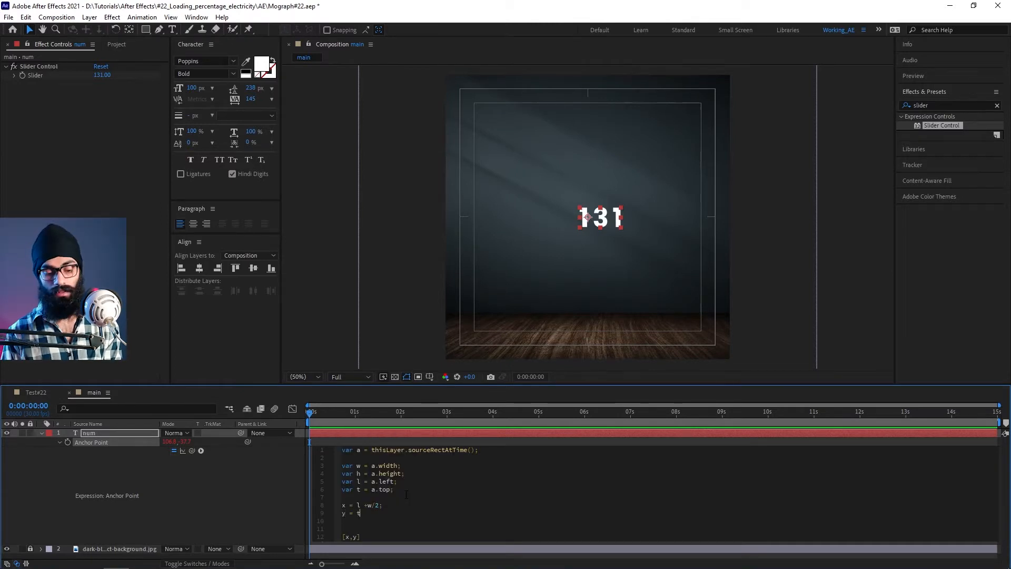
pyautogui.write(' +h/2;')
pyautogui.press('KP_Enter')
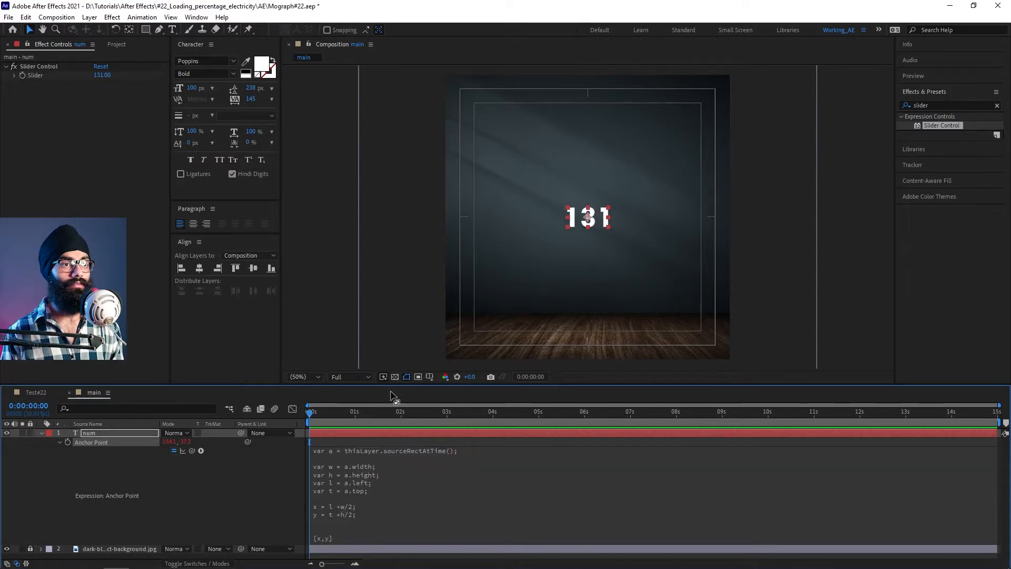
# Test the number's centring by varying the Slider value, including 0 and 100
pyautogui.moveTo(311, 414); pyautogui.dragTo(464, 431)
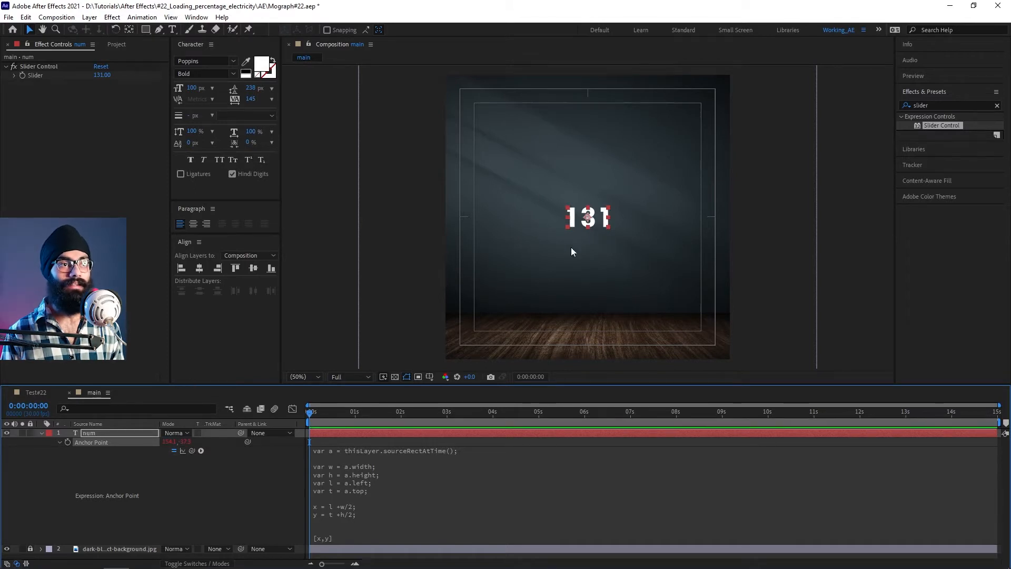
pyautogui.moveTo(101, 75); pyautogui.dragTo(127, 102)
pyautogui.write('0')
pyautogui.press('Return')
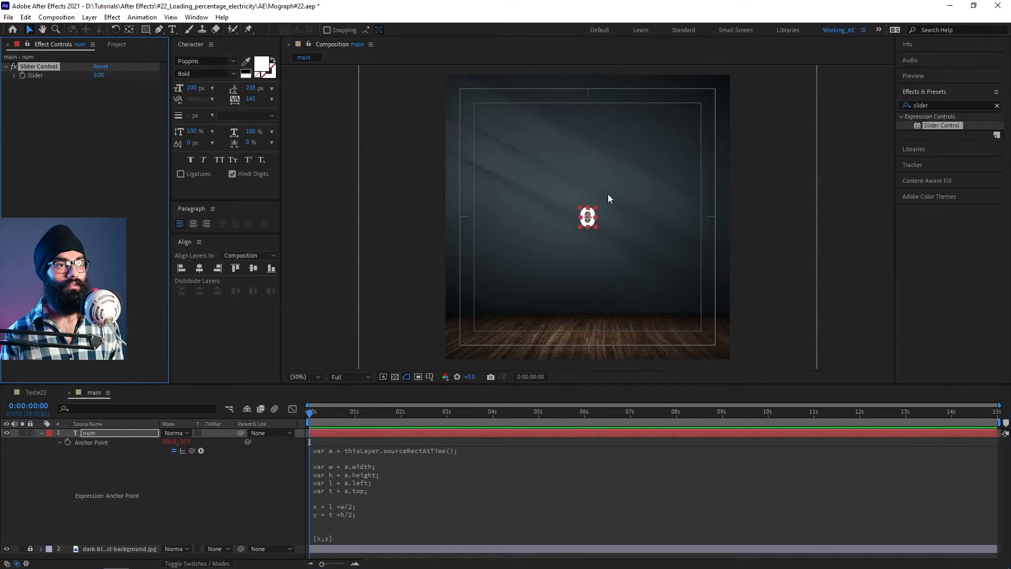
pyautogui.click(99, 75)
pyautogui.write('100')
pyautogui.press('Return')
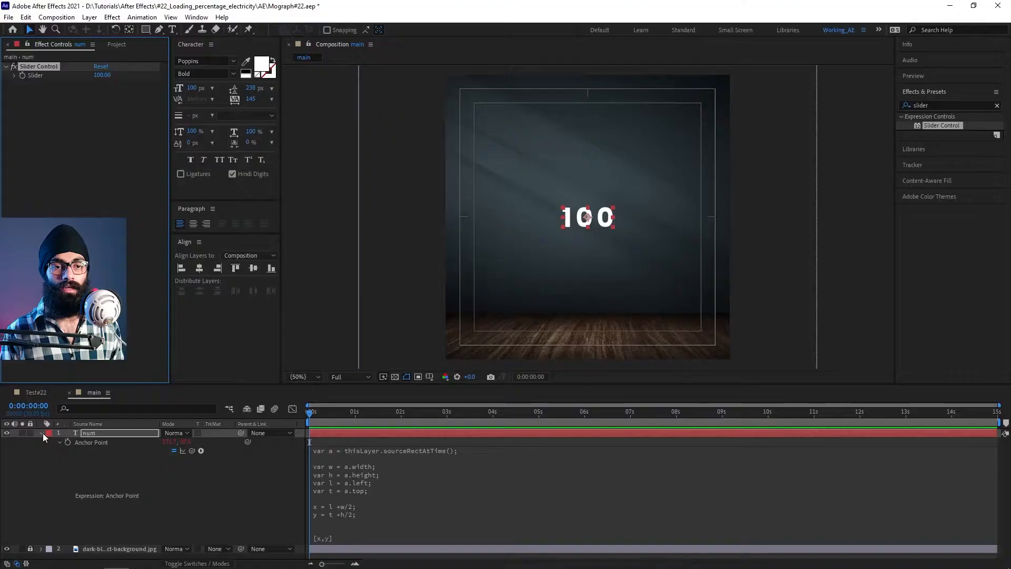
# Edit the num layer's Source Text expression to var value = effect("Slider Control")("Slider"); followed by value + "%"; and apply it
pyautogui.click(41, 433)
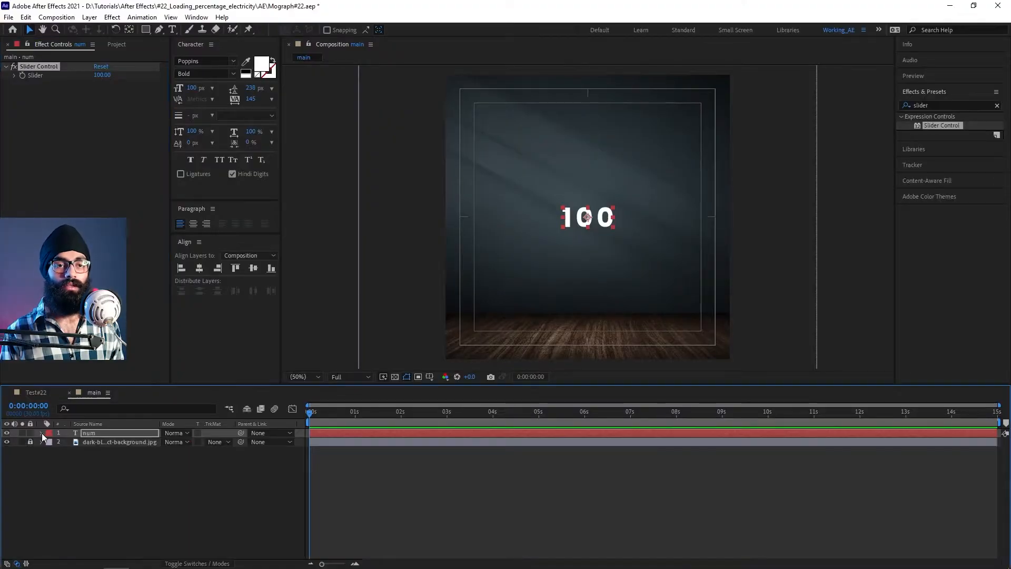
pyautogui.click(43, 433)
pyautogui.click(52, 460)
pyautogui.click(49, 443)
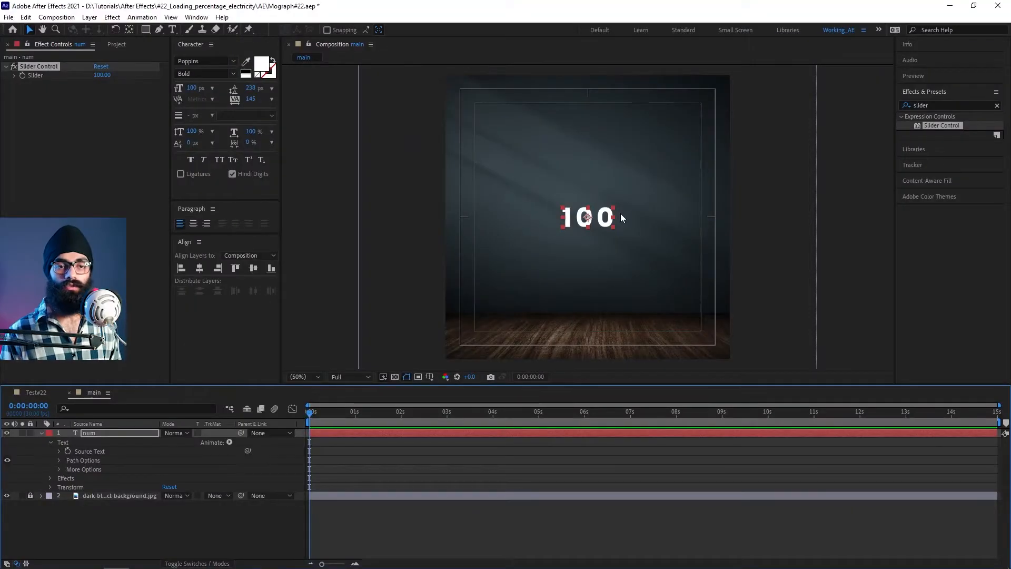
pyautogui.click(58, 452)
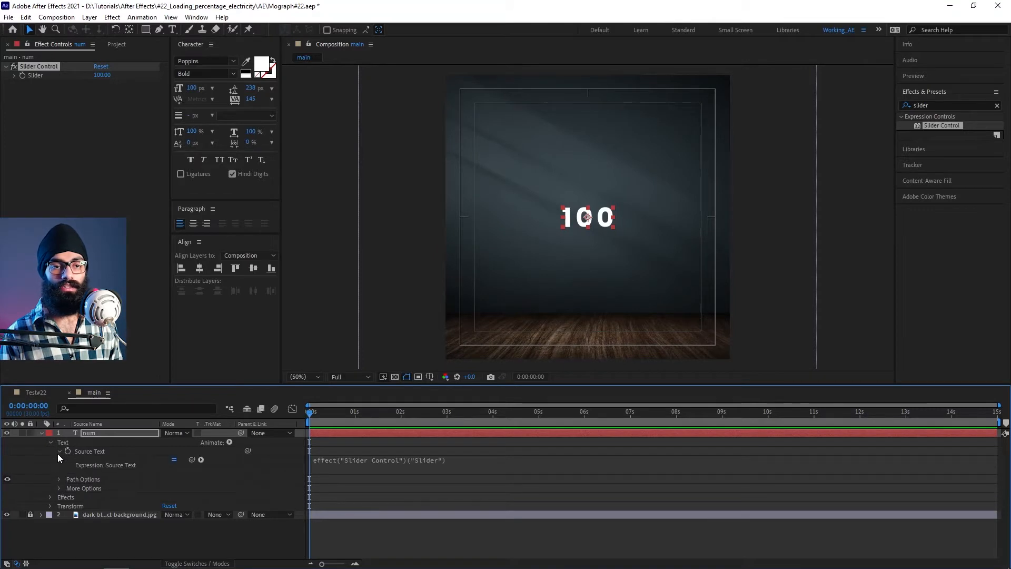
pyautogui.click(405, 463)
pyautogui.click(418, 474)
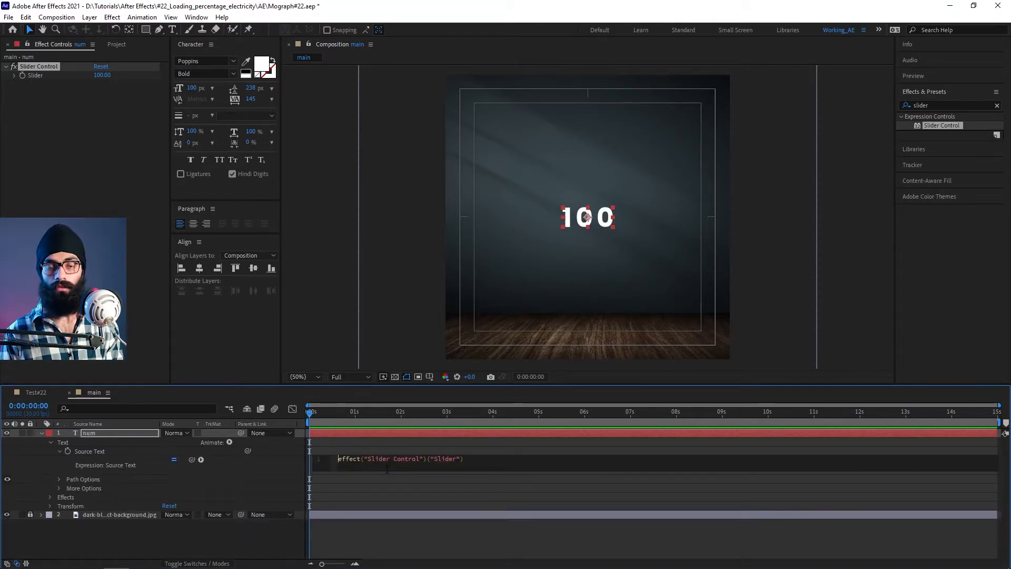
pyautogui.write('var value')
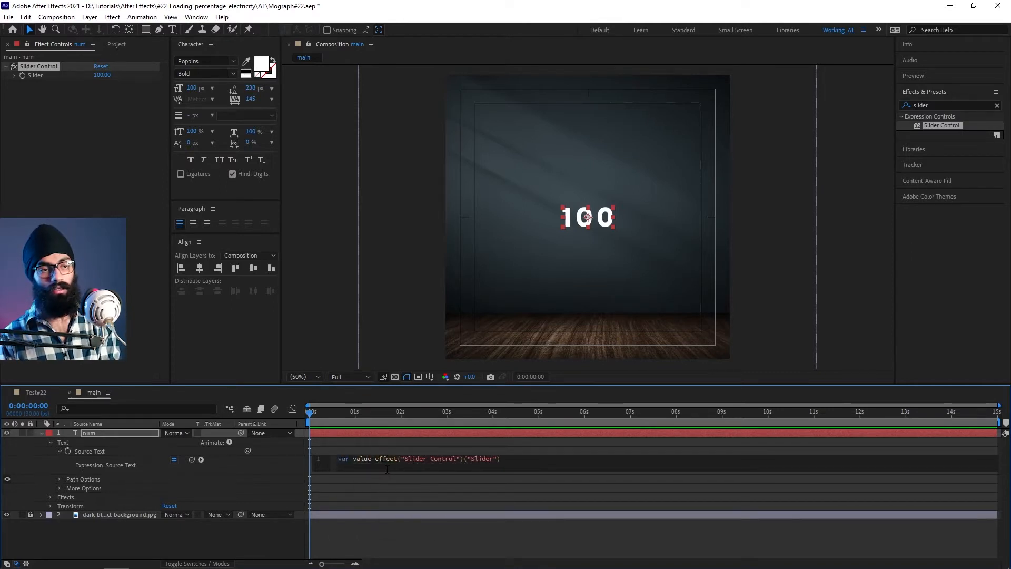
pyautogui.write(' =')
pyautogui.press('End')
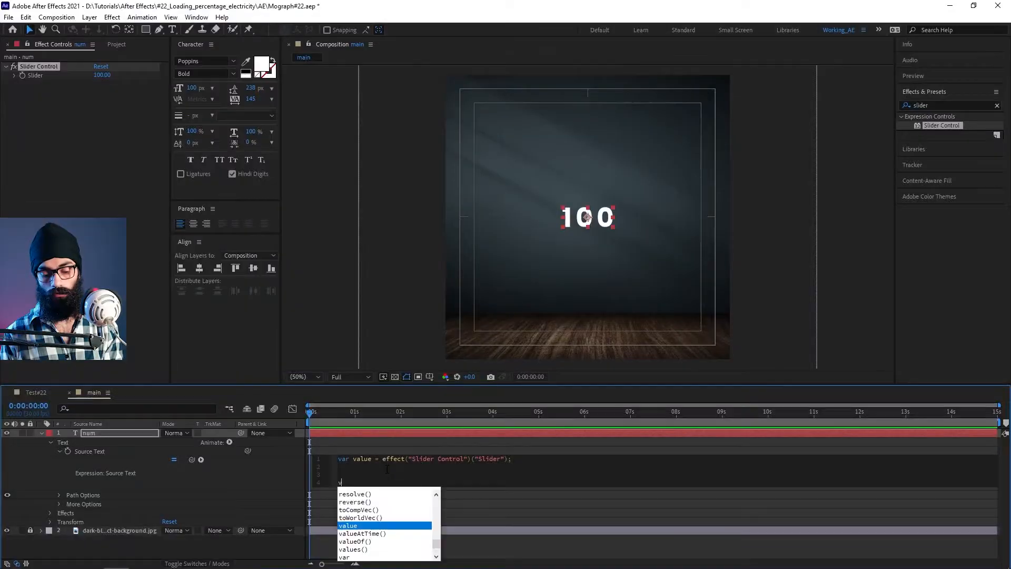
pyautogui.write('alue + "%";')
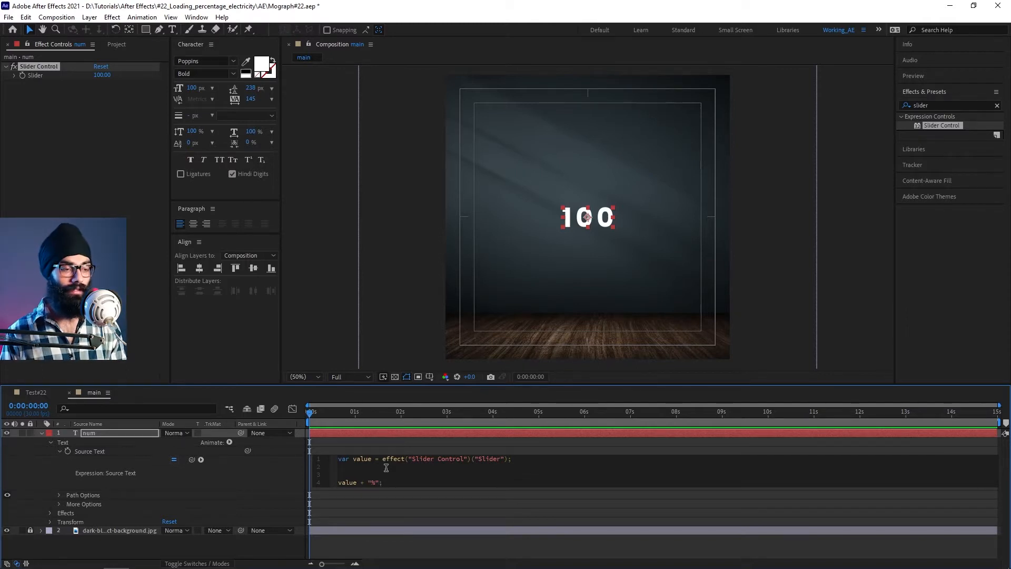
pyautogui.press('KP_Enter')
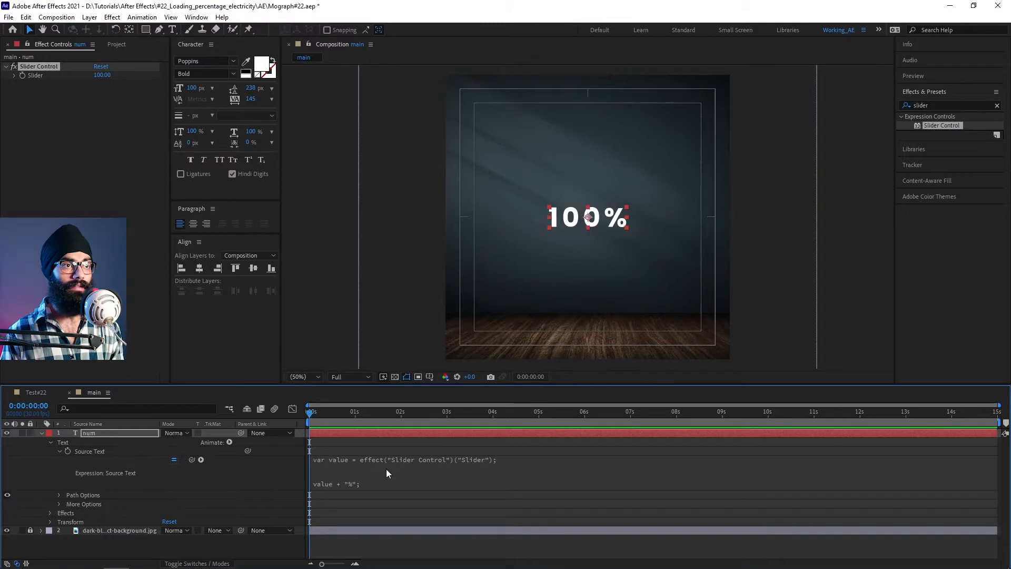
# Try out the percentage text by lowering the Slider value to 40 and raising it to 191
pyautogui.moveTo(102, 75); pyautogui.dragTo(78, 75)
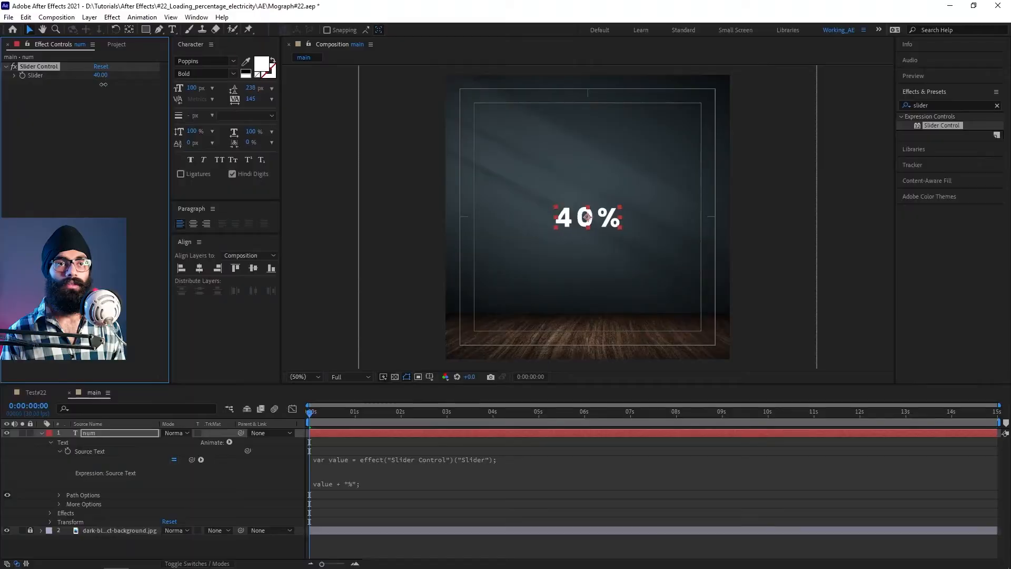
pyautogui.moveTo(103, 85); pyautogui.dragTo(125, 38)
pyautogui.moveTo(104, 76); pyautogui.dragTo(109, 69)
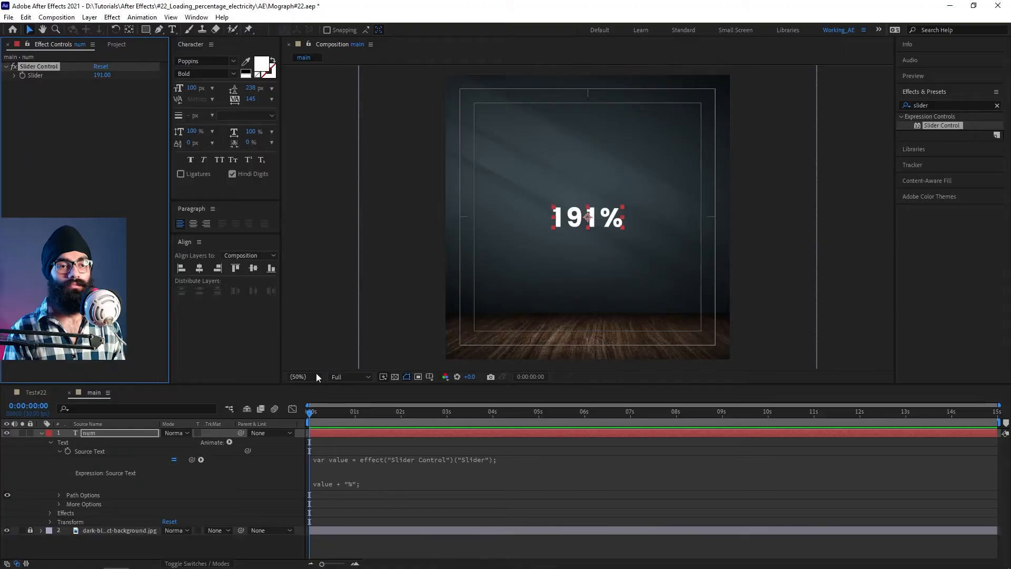
# Keyframe the num layer's Slider at 0 at the start of the composition and at 100 at 4 seconds
pyautogui.click(325, 410)
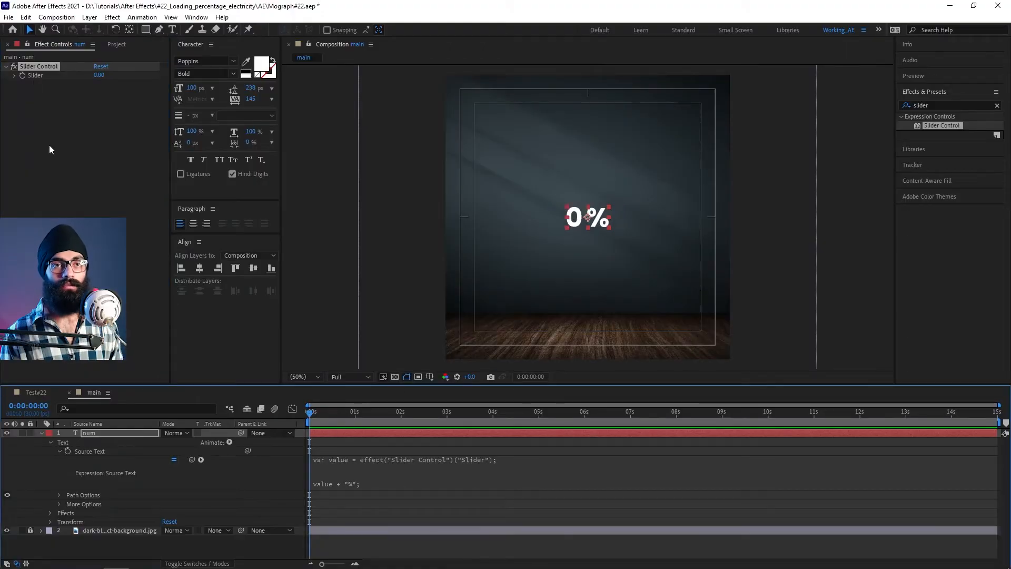
pyautogui.click(22, 76)
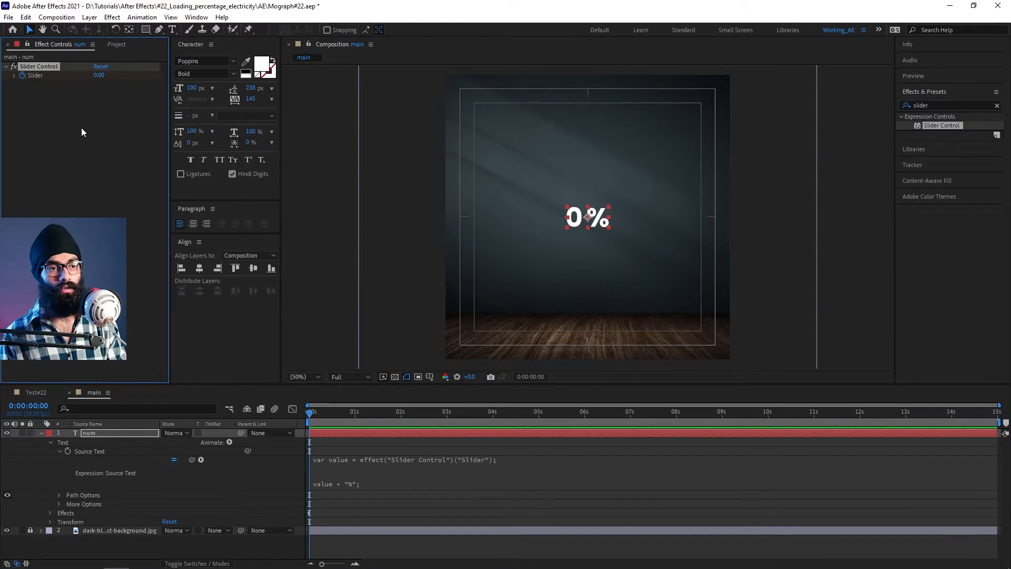
pyautogui.hotkey('shift', 'pagedown')
pyautogui.hotkey('shift', 'pagedown')
pyautogui.hotkey('shift', 'pagedown')
pyautogui.hotkey('shift', 'pagedown')
pyautogui.hotkey('shift', 'pagedown')
pyautogui.hotkey('shift', 'pagedown')
pyautogui.hotkey('shift', 'pagedown')
pyautogui.hotkey('shift', 'pagedown')
pyautogui.hotkey('shift', 'pagedown')
pyautogui.hotkey('shift', 'pagedown')
pyautogui.hotkey('shift', 'pagedown')
pyautogui.hotkey('shift', 'pagedown')
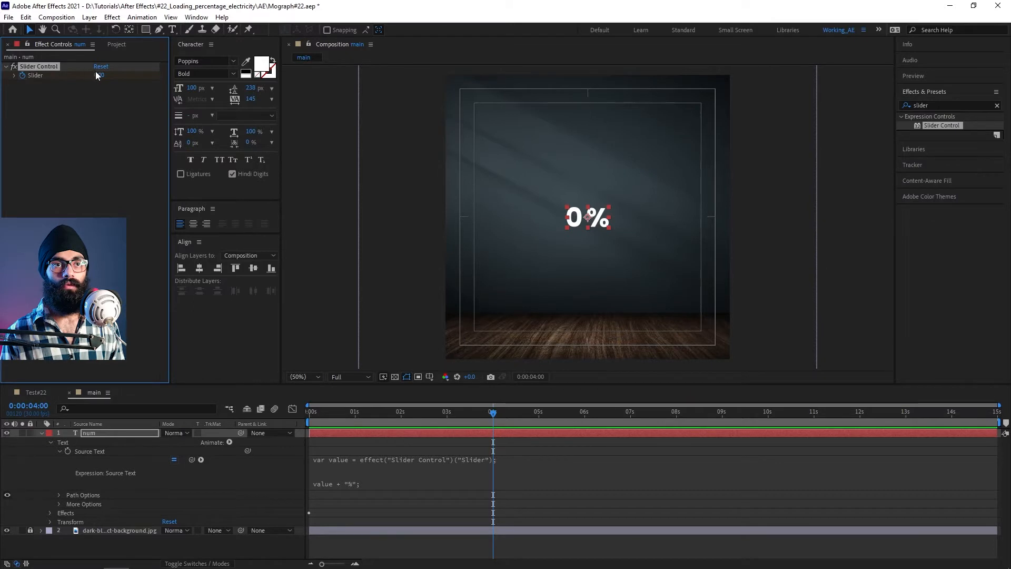
pyautogui.write('100')
pyautogui.press('Return')
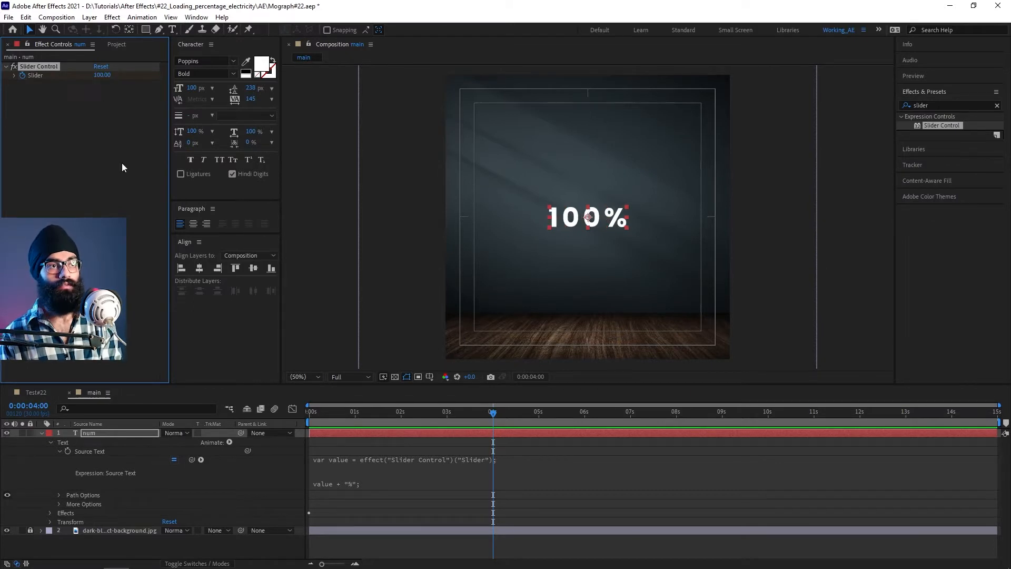
# Preview the counting animation from the start and examine the number at 0:00:02:14
pyautogui.moveTo(316, 421); pyautogui.dragTo(299, 423)
pyautogui.press('space')
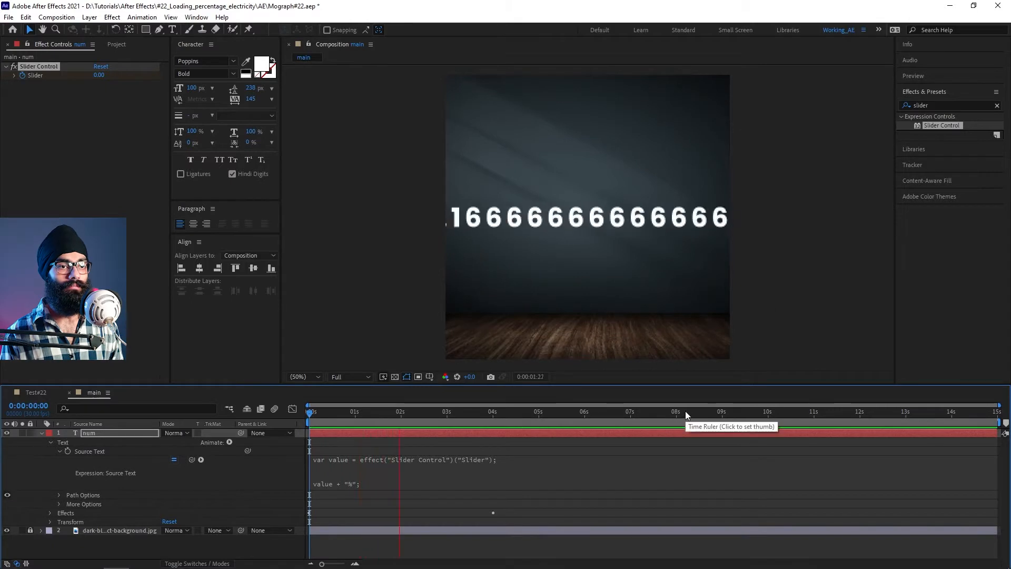
pyautogui.moveTo(369, 411); pyautogui.dragTo(423, 422)
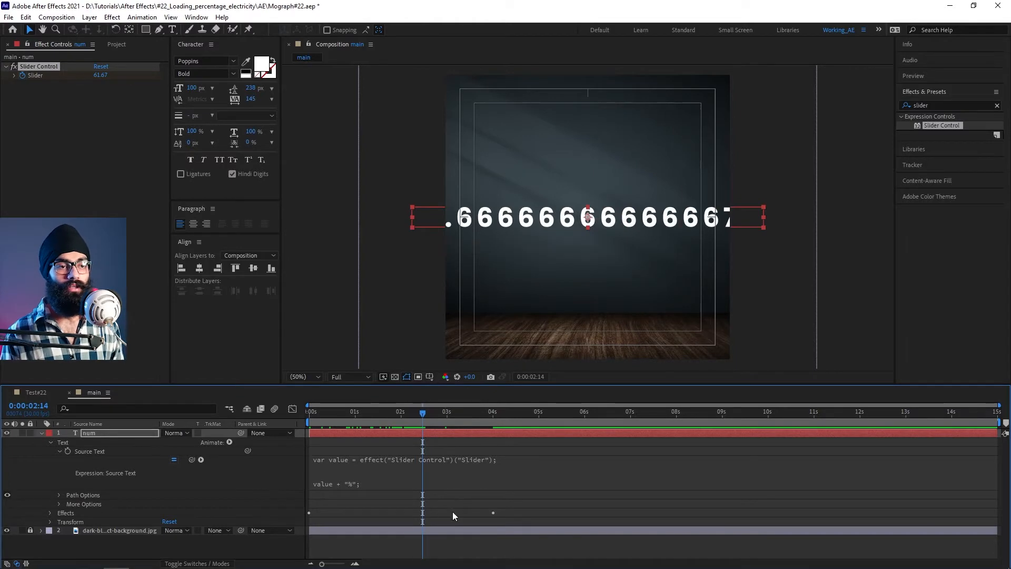
# Wrap the slider reference in the num layer's Source Text expression in Math.round( ) and apply the expression
pyautogui.click(370, 473)
pyautogui.click(381, 459)
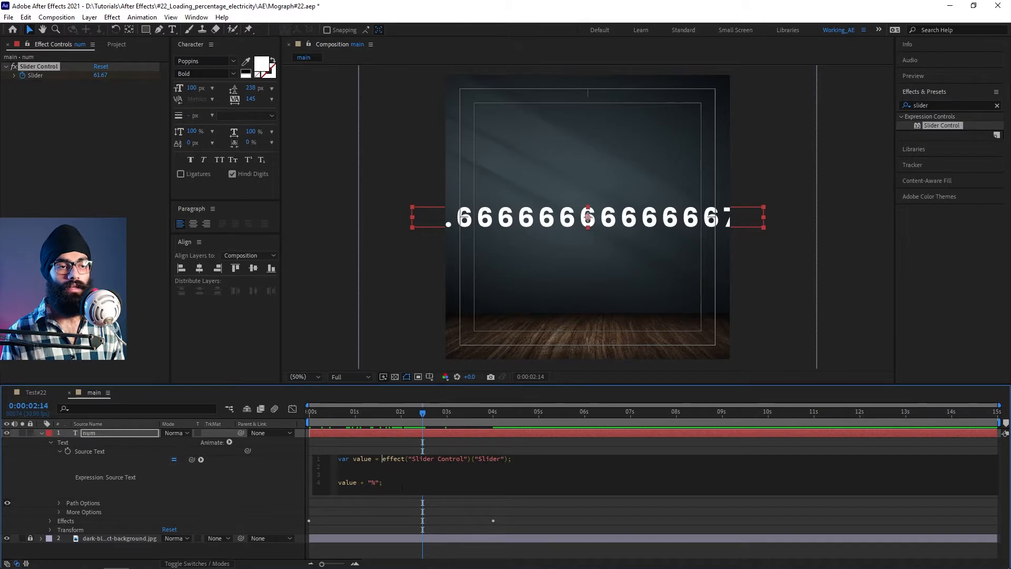
pyautogui.write('Math')
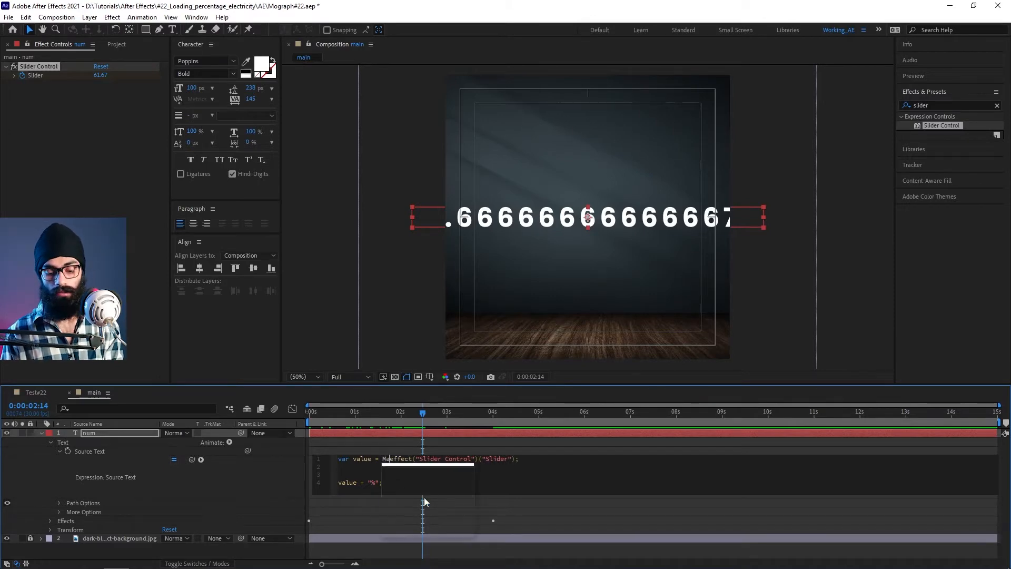
pyautogui.write('.round(')
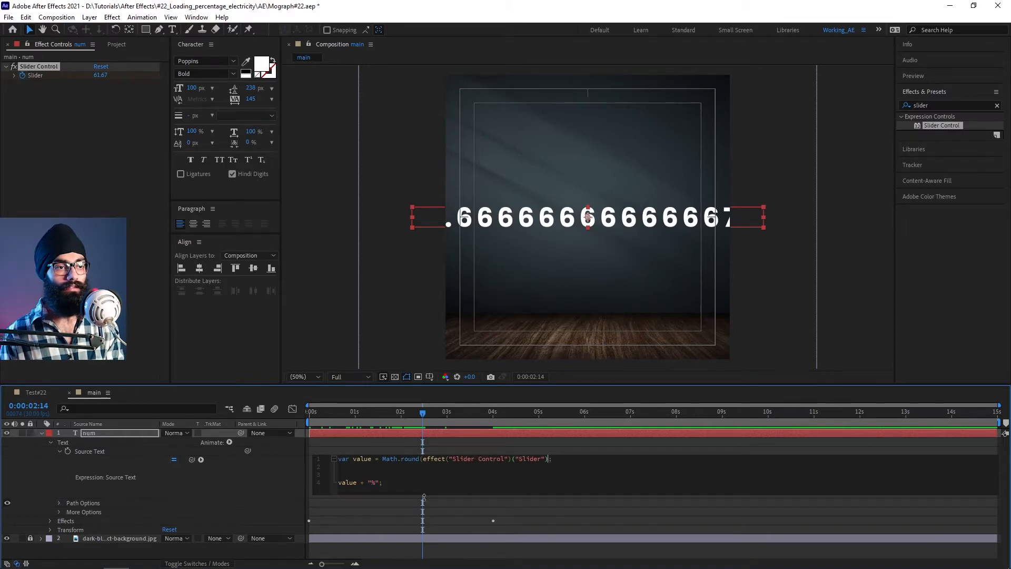
pyautogui.press('End')
pyautogui.press('Left')
pyautogui.write(')')
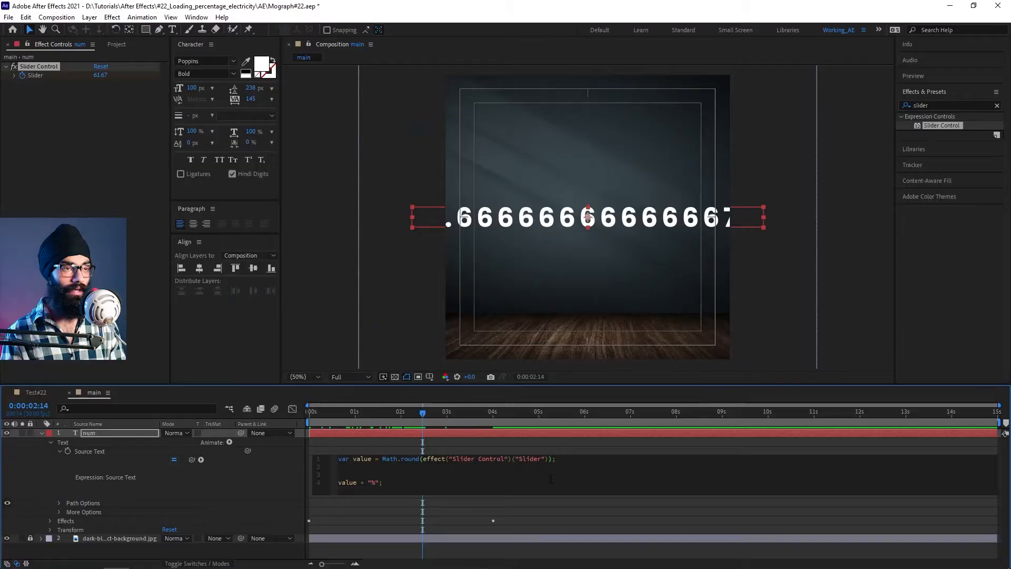
pyautogui.press('KP_Enter')
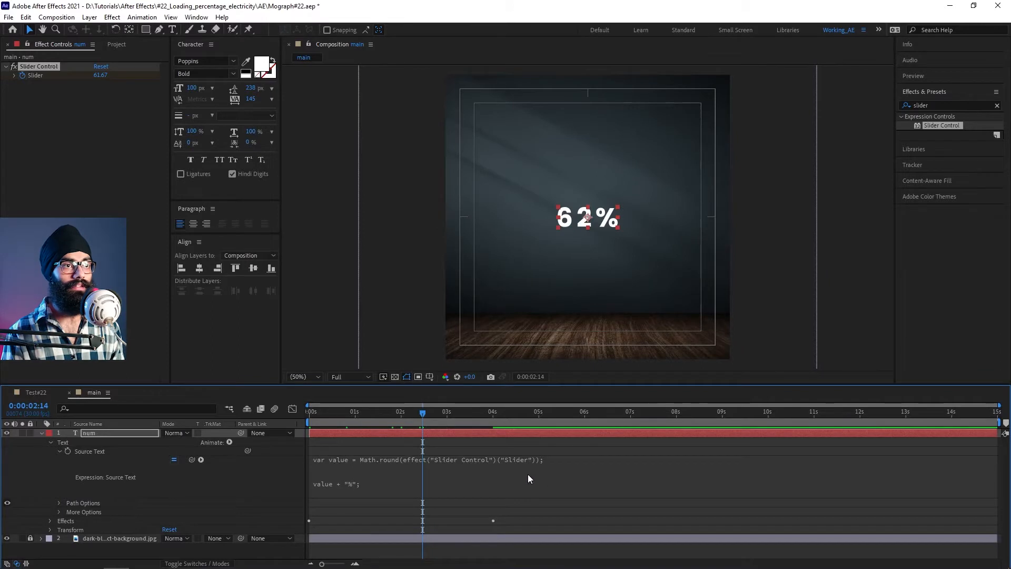
# Preview the rounded percentage count from the start of the composition, return to the first frame and collapse the num layer
pyautogui.moveTo(425, 413); pyautogui.dragTo(310, 411)
pyautogui.press('space')
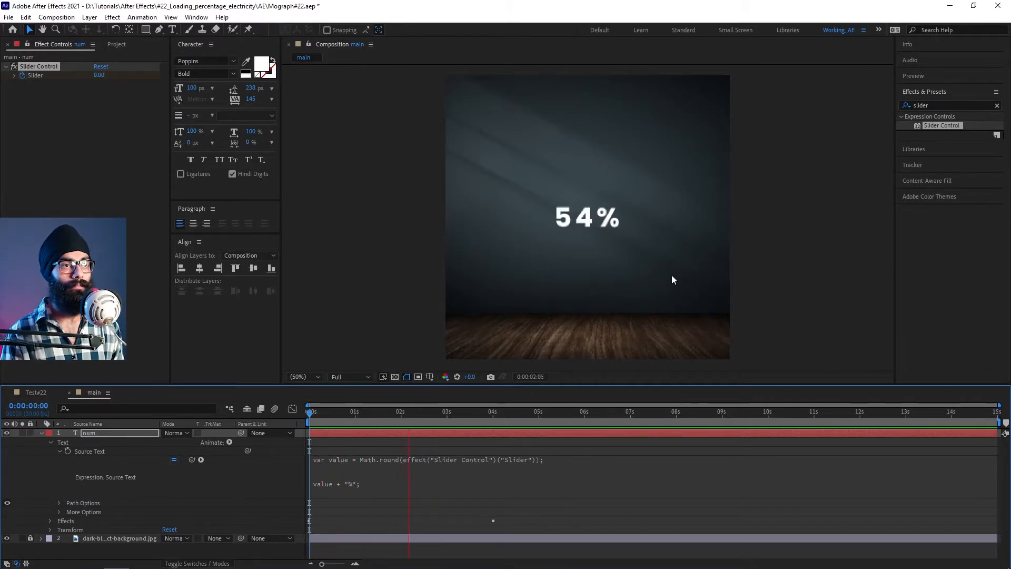
pyautogui.press('space')
pyautogui.press('Home')
pyautogui.click(41, 433)
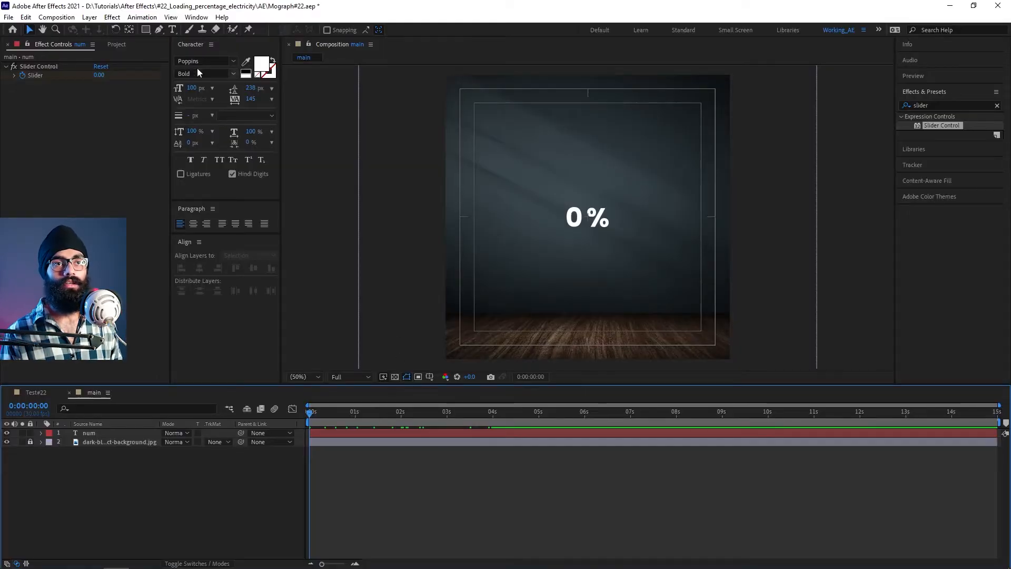
# Create an ellipse shape layer that fills the composition and rename the layer Outer
pyautogui.moveTo(146, 29); pyautogui.dragTo(192, 51)
pyautogui.doubleClick(145, 29)
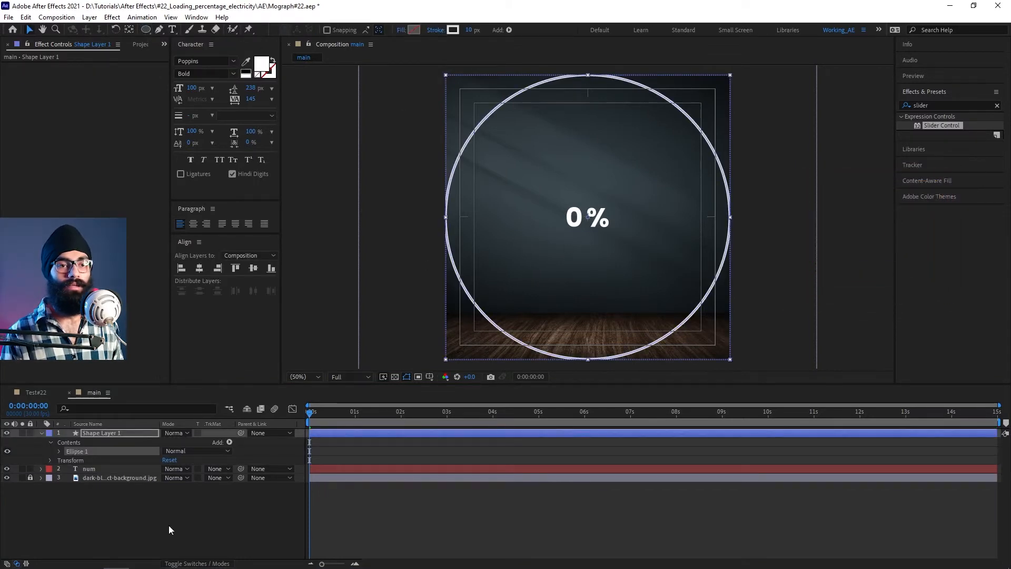
pyautogui.click(119, 431)
pyautogui.press('Return')
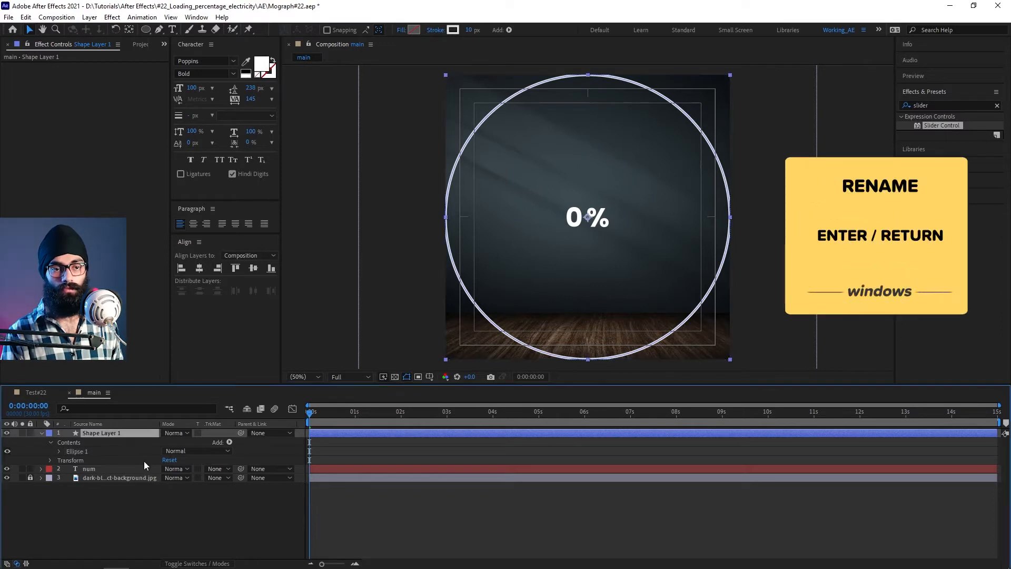
pyautogui.write('Outer')
pyautogui.press('Return')
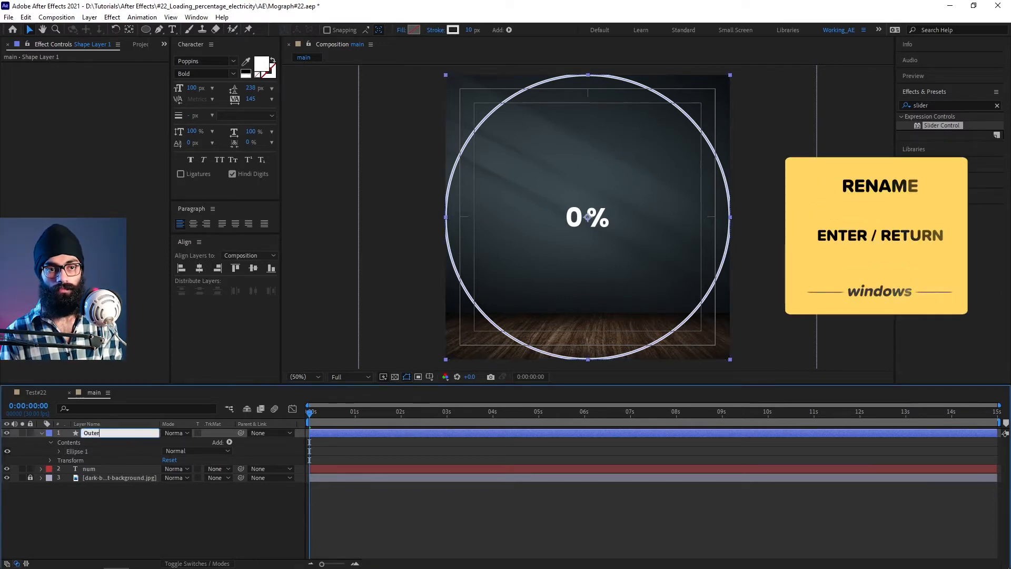
# Reveal the Outer layer's modified properties and set its ellipse size to 500 by 500
pyautogui.press('u')
pyautogui.press('u')
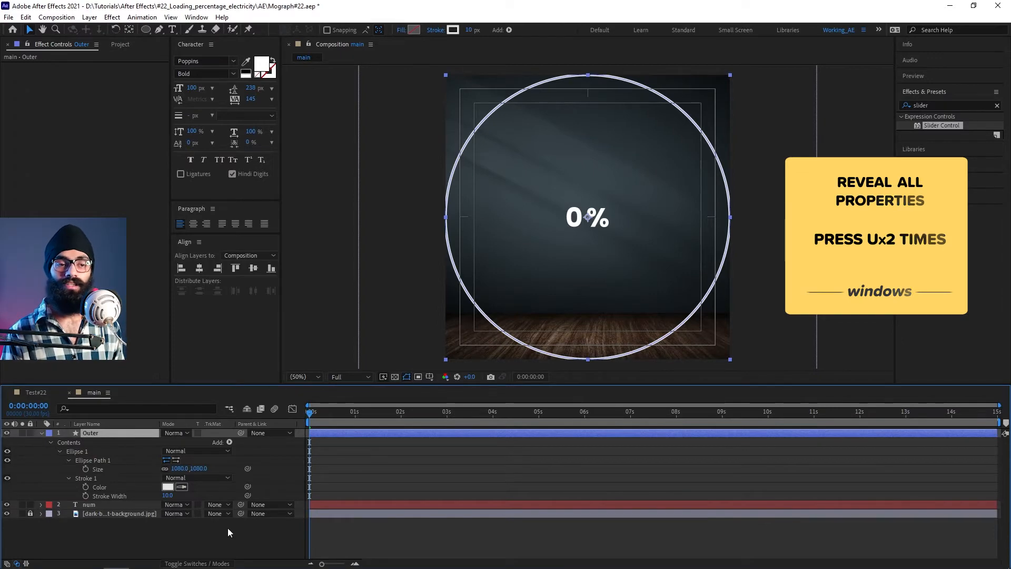
pyautogui.click(180, 468)
pyautogui.write('500')
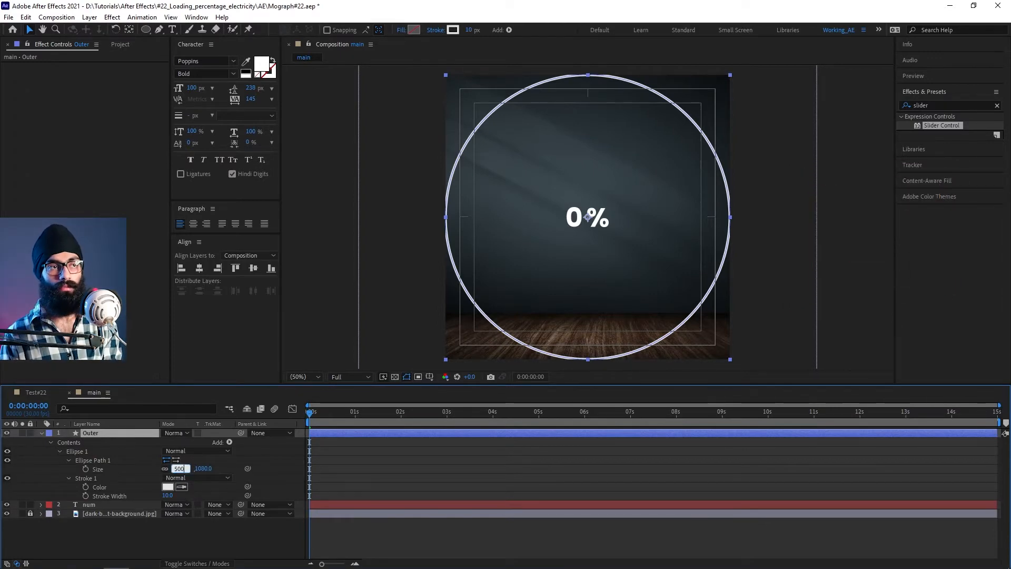
pyautogui.press('Return')
# Set the font size of the num text layer to 80 px and deselect it
pyautogui.click(92, 504)
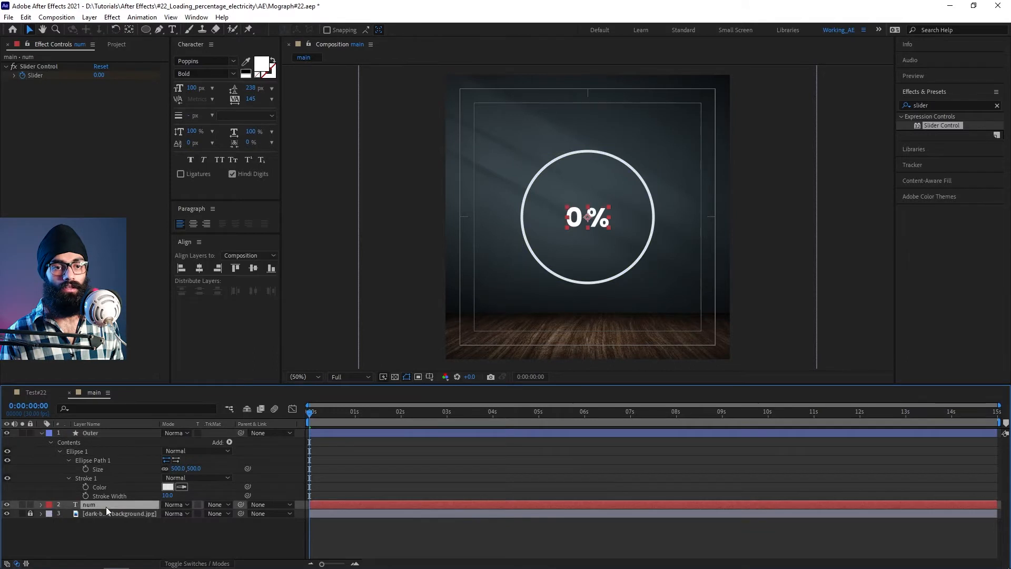
pyautogui.click(194, 89)
pyautogui.write('70')
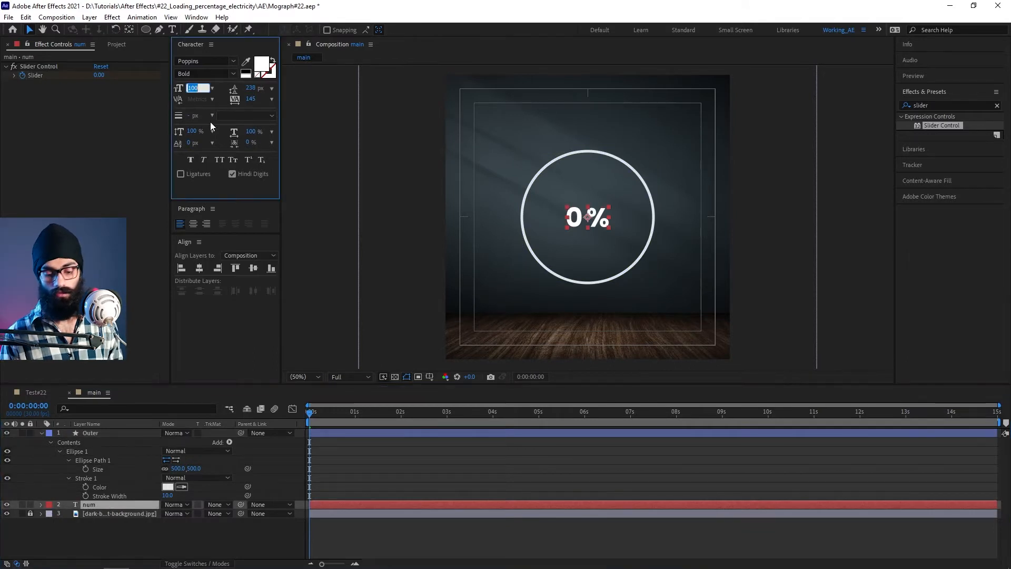
pyautogui.press('Return')
pyautogui.write('80')
pyautogui.press('Return')
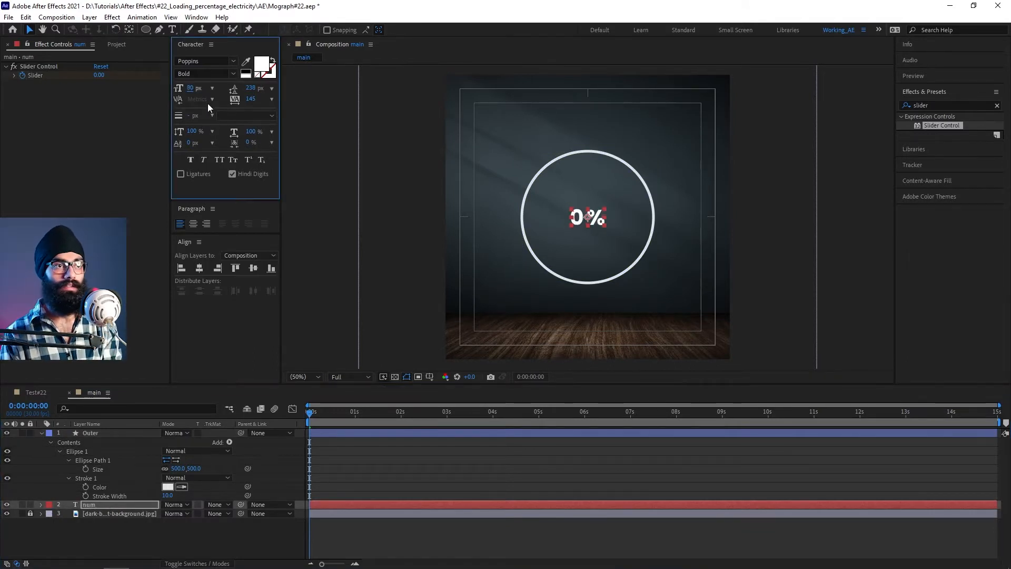
pyautogui.click(607, 199)
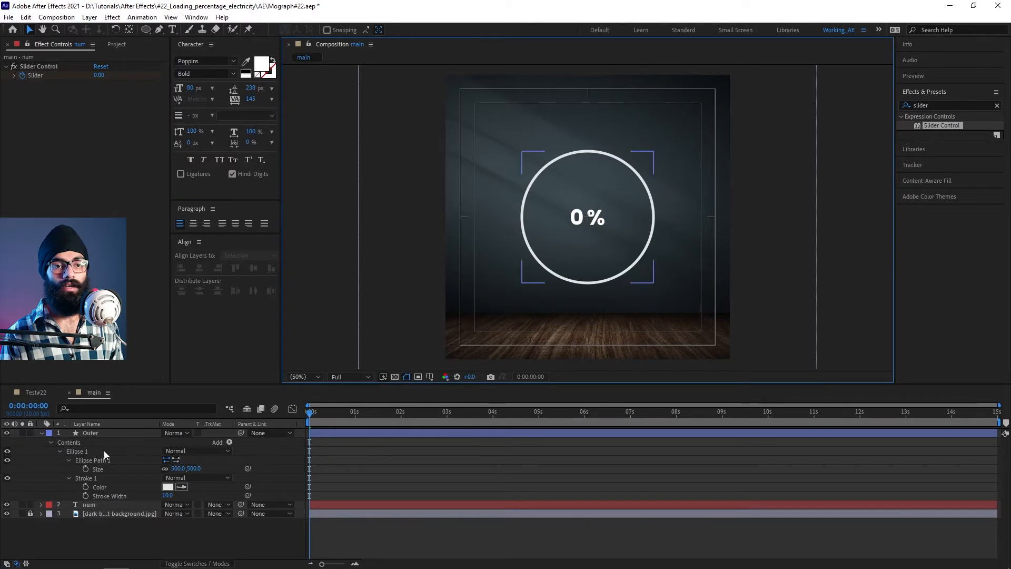
# Set the Outer ring's stroke width to 60 px and deselect the layer
pyautogui.click(100, 433)
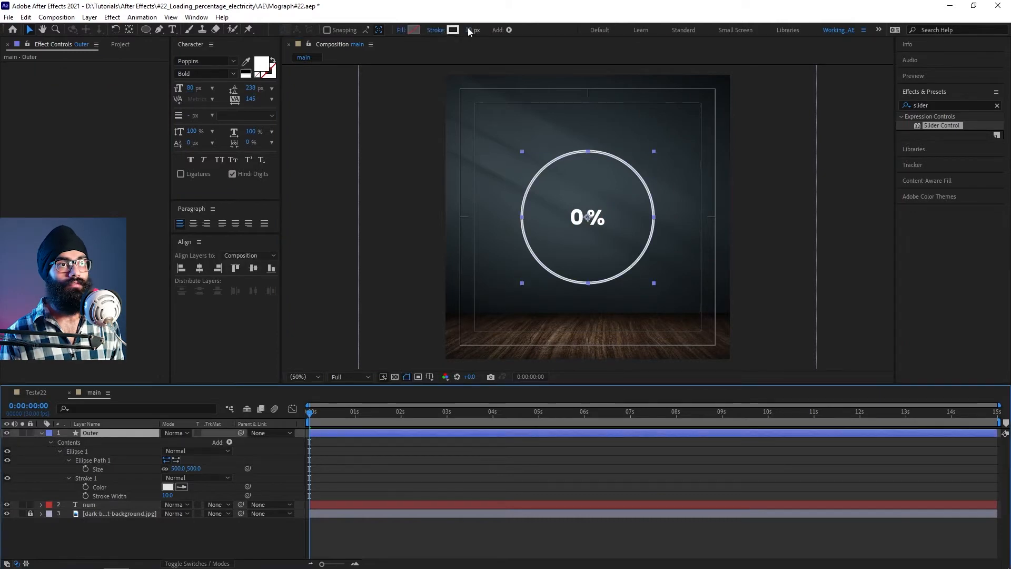
pyautogui.click(470, 30)
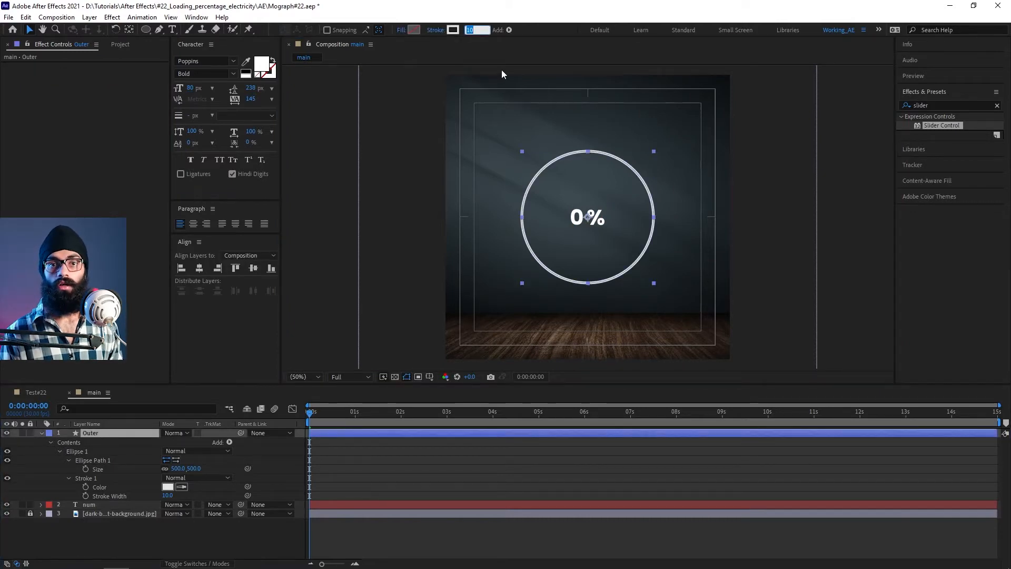
pyautogui.write('60')
pyautogui.press('Return')
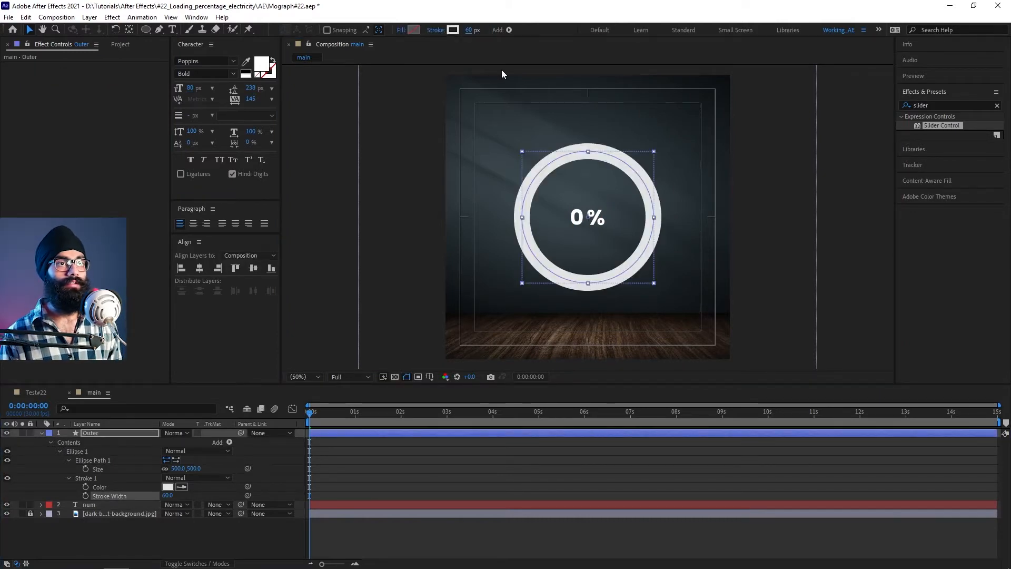
pyautogui.click(862, 194)
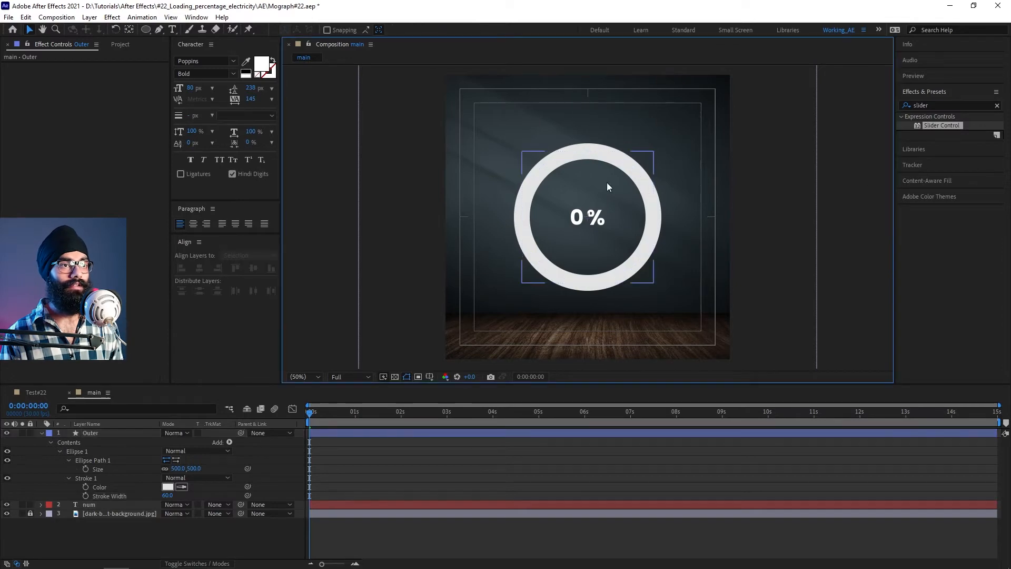
# Search the effects for a gradient and apply Gradient Ramp to the Outer layer
pyautogui.click(596, 156)
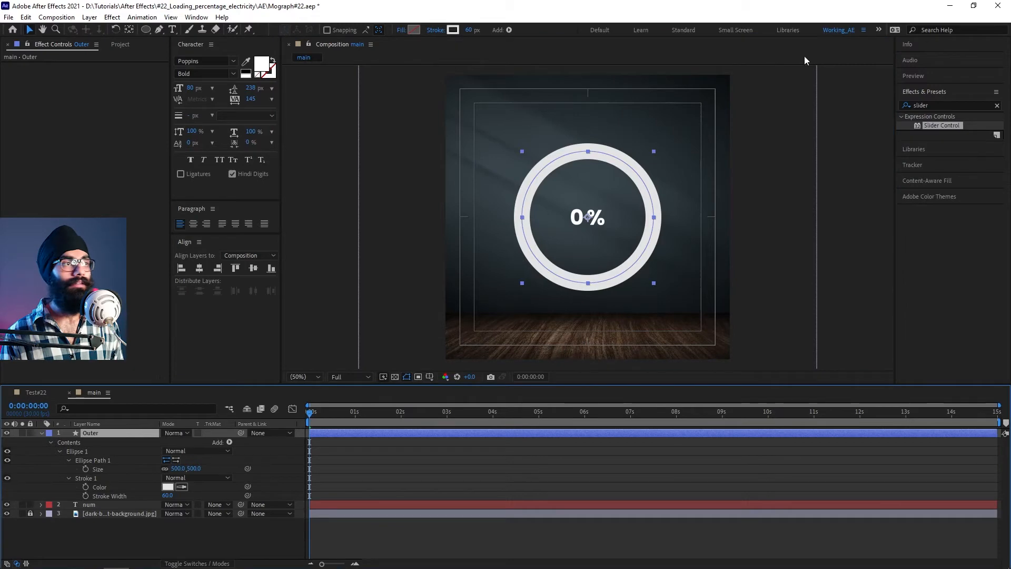
pyautogui.click(946, 105)
pyautogui.write('gradi')
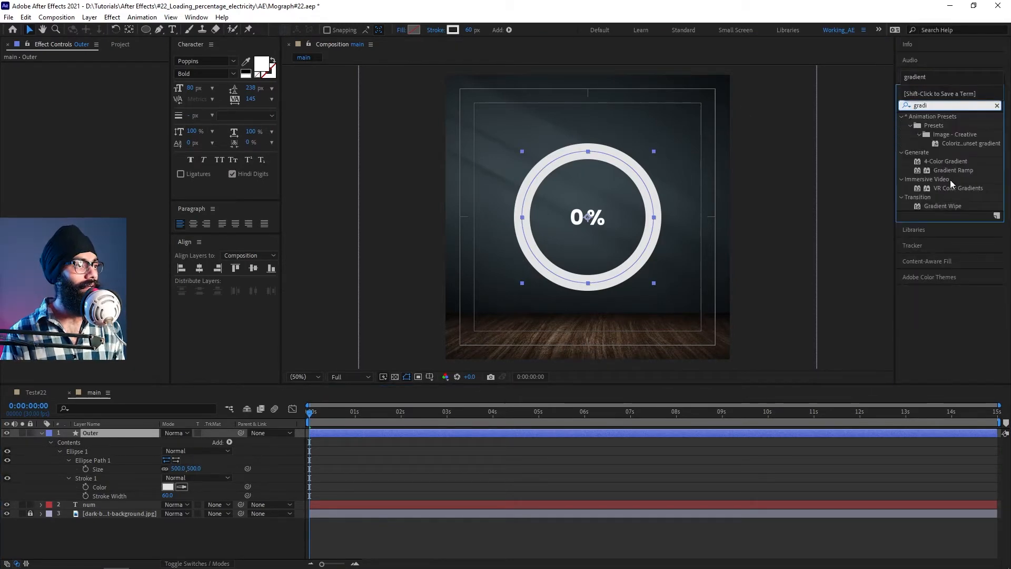
pyautogui.click(962, 170)
pyautogui.moveTo(965, 172); pyautogui.dragTo(116, 434)
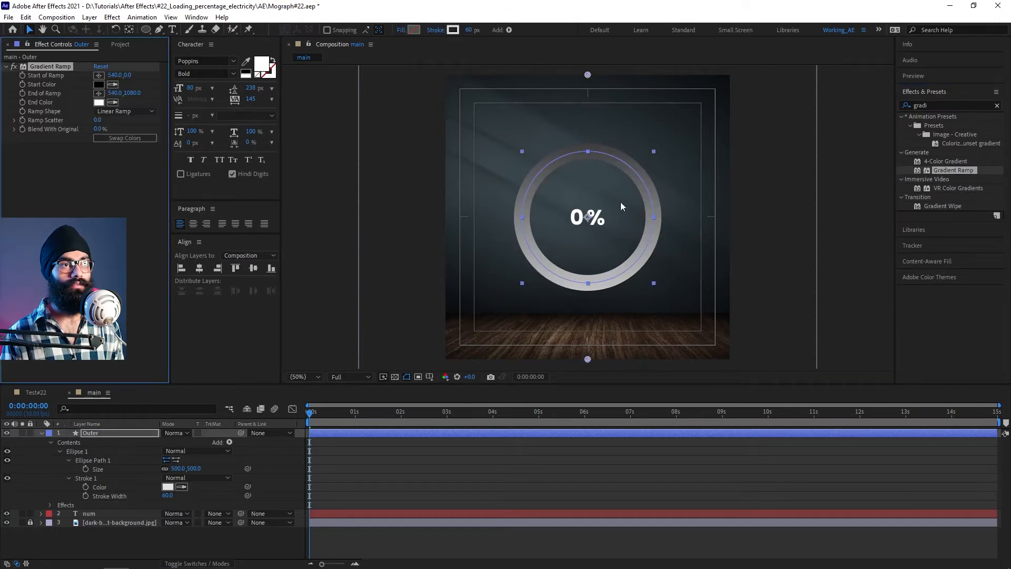
# Set the start color of the Outer layer's Gradient Ramp to a light green
pyautogui.click(99, 86)
pyautogui.click(365, 169)
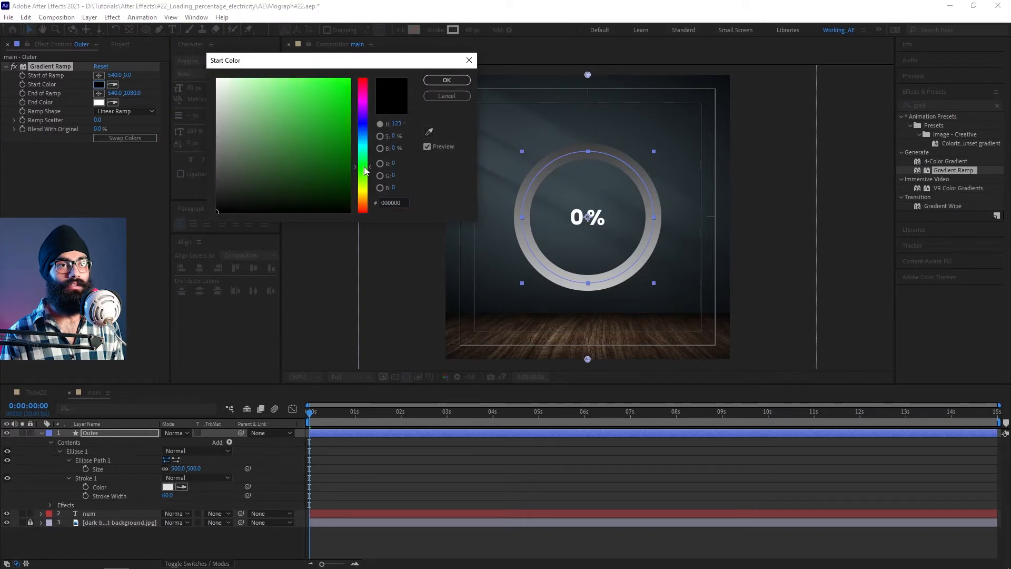
pyautogui.moveTo(290, 88); pyautogui.dragTo(266, 73)
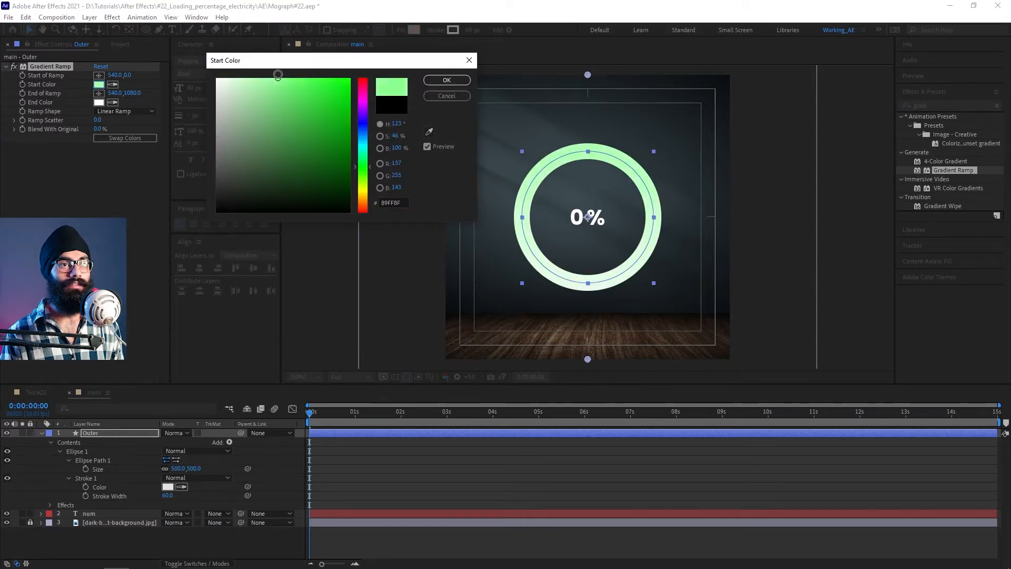
pyautogui.click(447, 80)
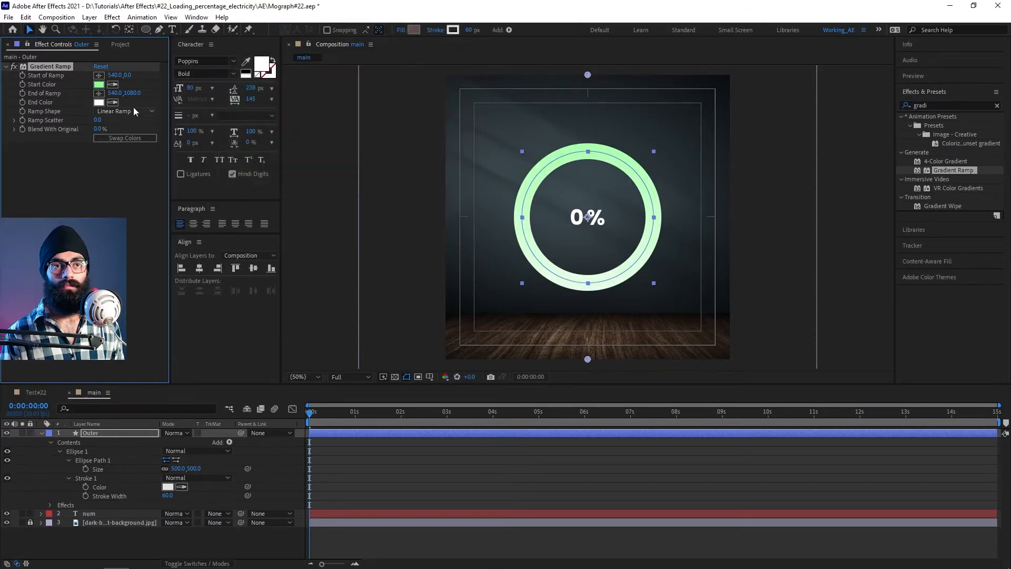
# Set the Gradient Ramp's end color to a soft yellow and move its start and end points to about 538,216 and 554,892
pyautogui.click(107, 103)
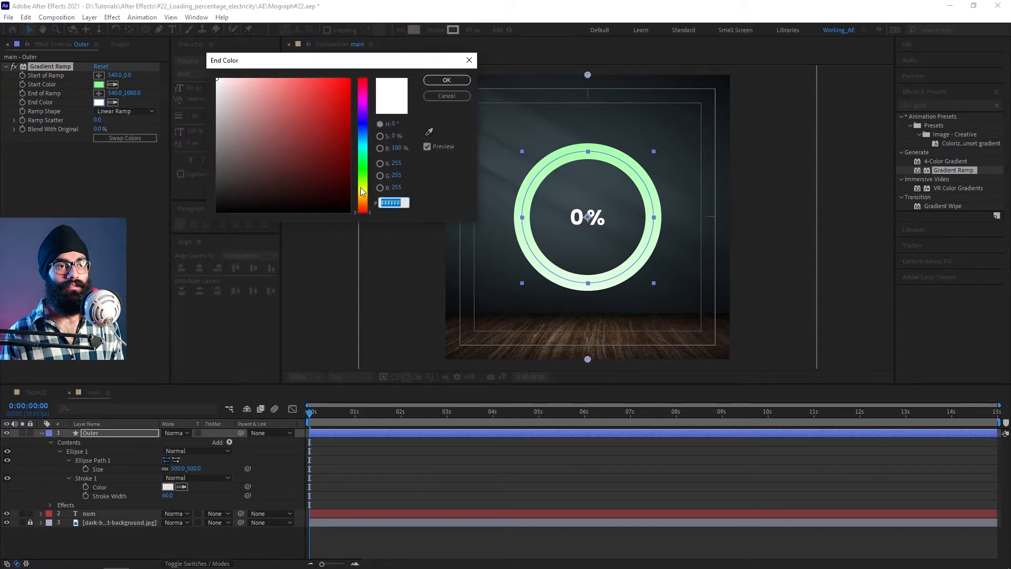
pyautogui.moveTo(361, 188); pyautogui.dragTo(364, 195)
pyautogui.click(295, 90)
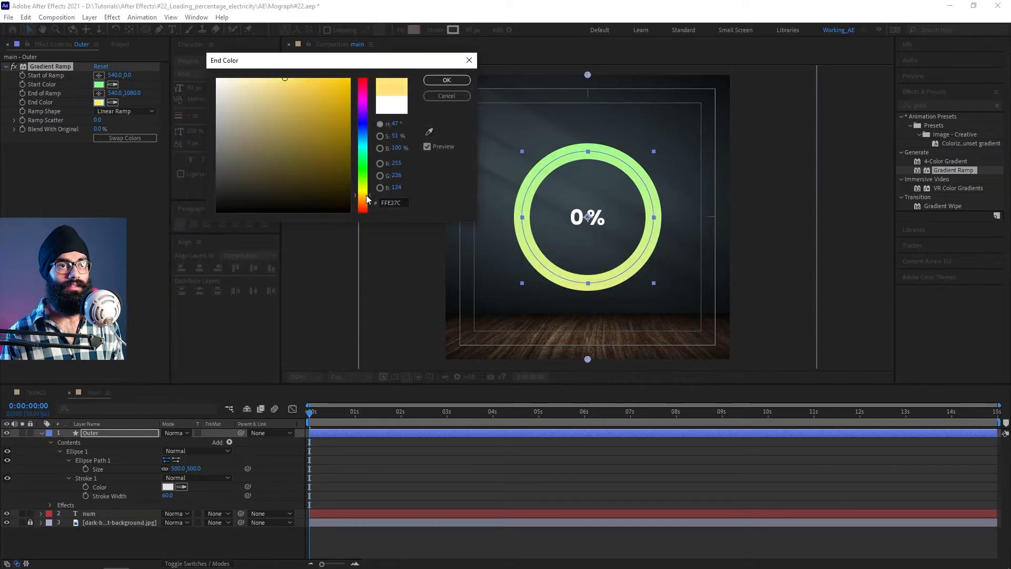
pyautogui.click(447, 80)
pyautogui.moveTo(588, 75); pyautogui.dragTo(587, 133)
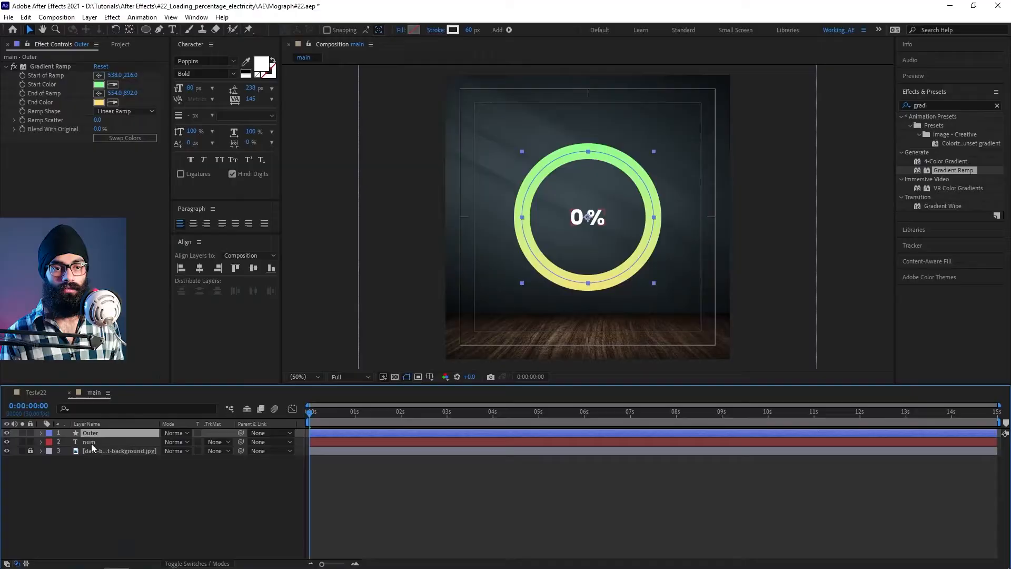
# Reveal the num layer's Slider keyframes and preview the count with the gradient ring from the start
pyautogui.click(91, 444)
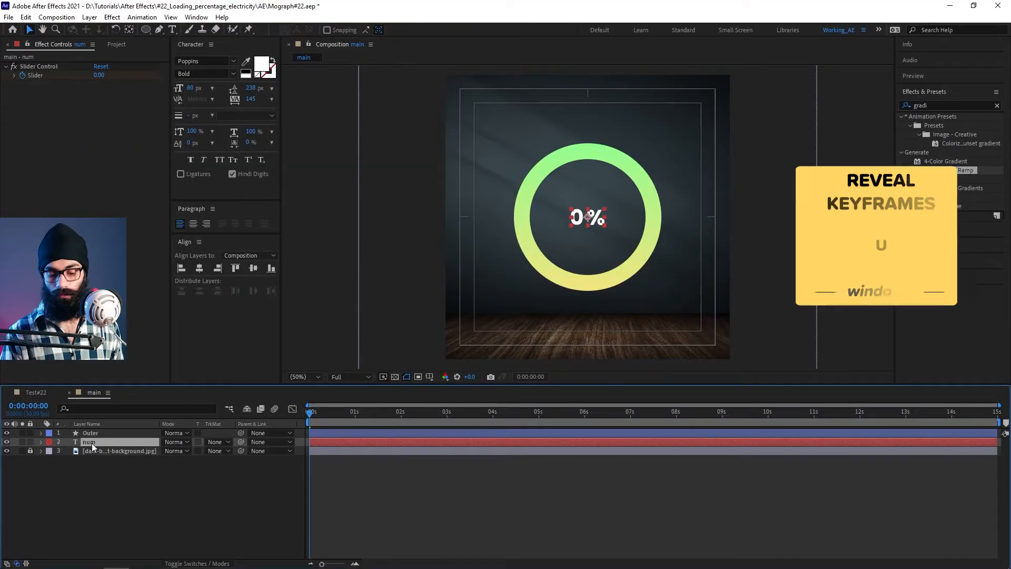
pyautogui.press('u')
pyautogui.moveTo(313, 412); pyautogui.dragTo(295, 427)
pyautogui.press('space')
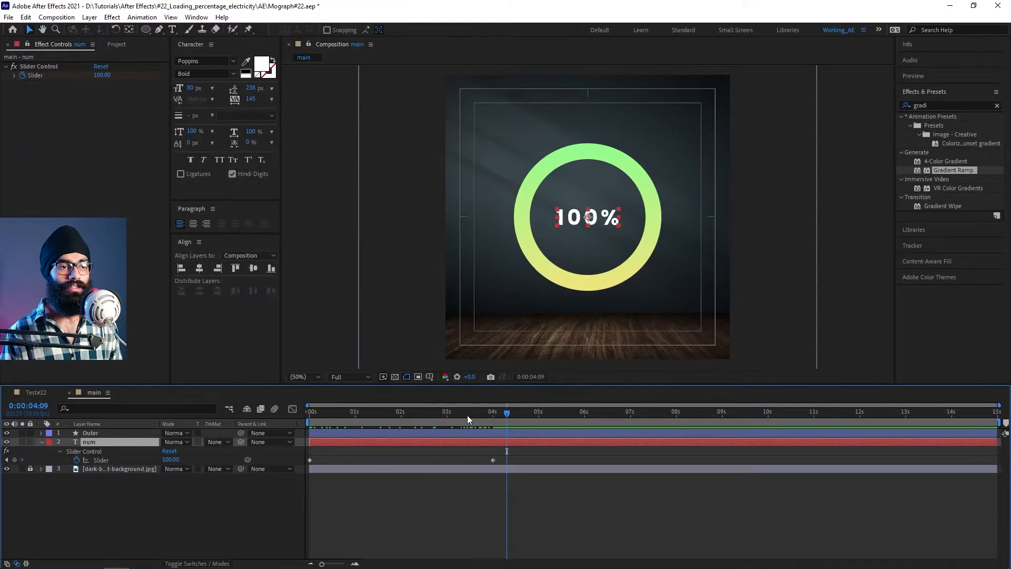
pyautogui.press('space')
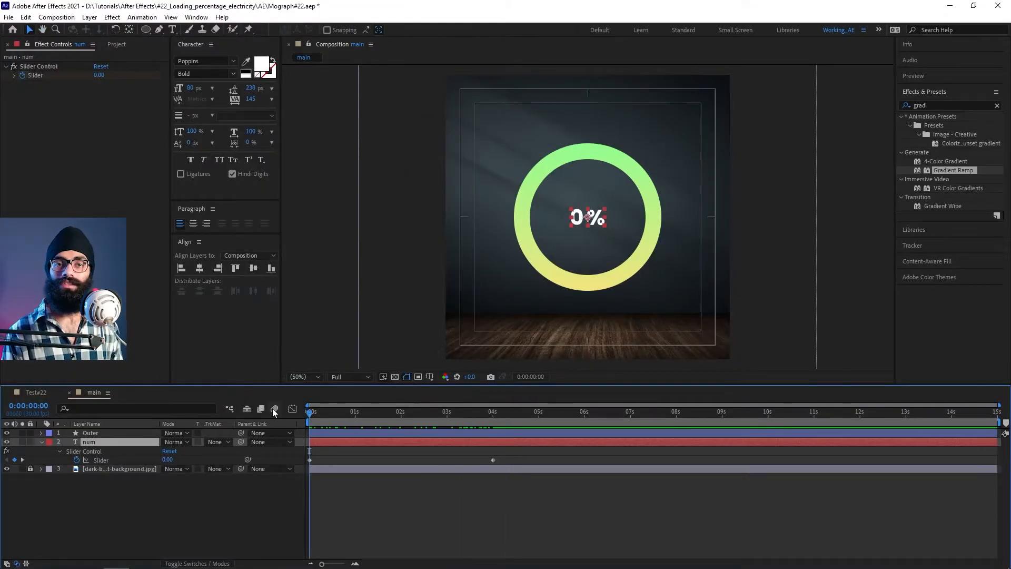
# Delete Fill 1 from the Outer layer's Ellipse 1 group
pyautogui.click(116, 431)
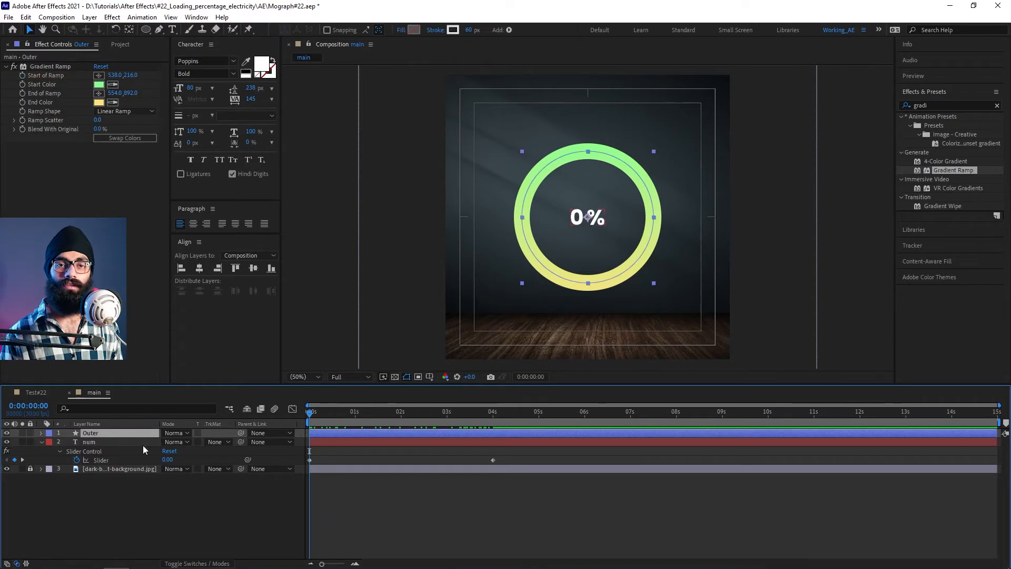
pyautogui.click(41, 433)
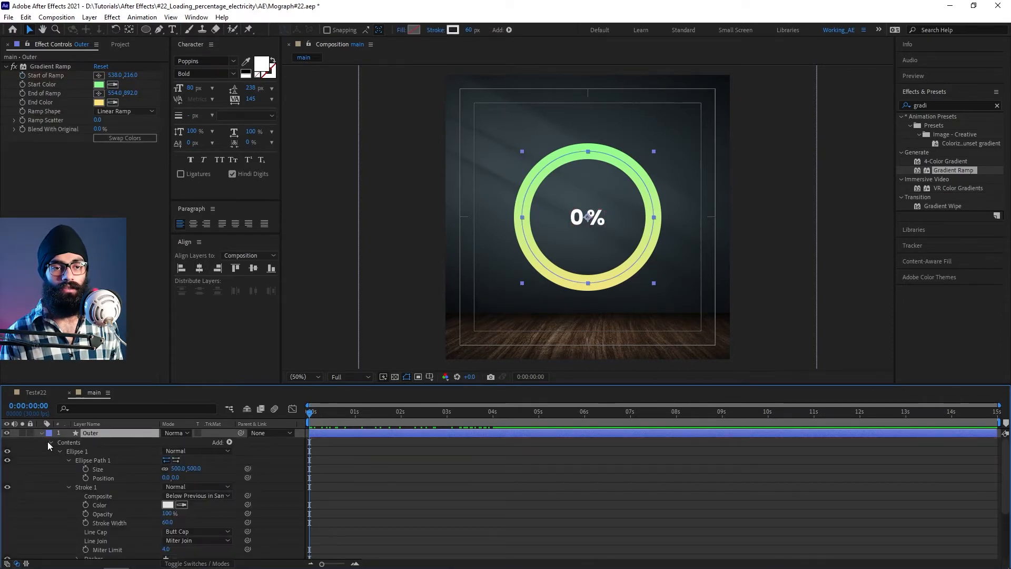
pyautogui.click(68, 460)
pyautogui.click(69, 470)
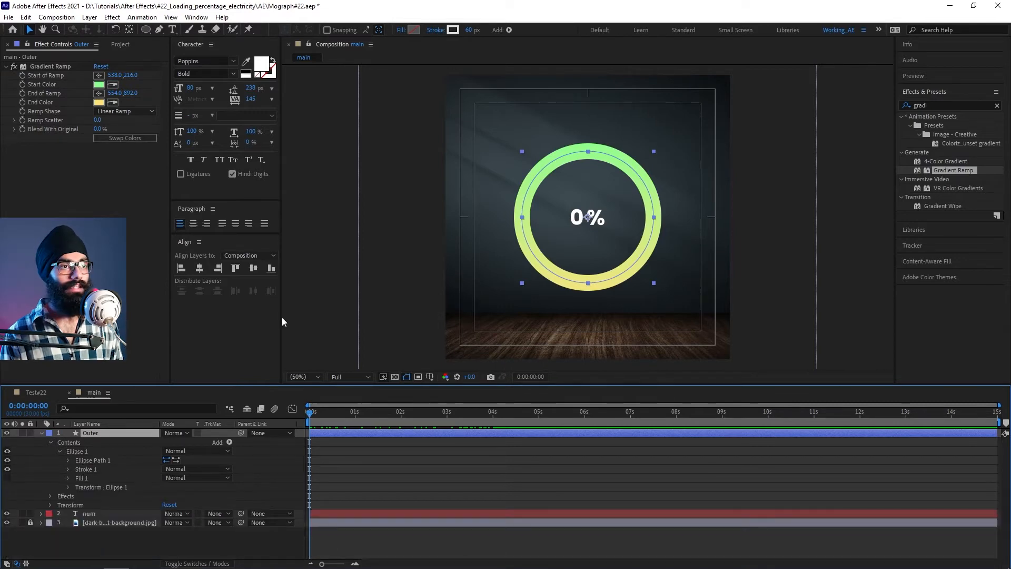
pyautogui.click(82, 478)
pyautogui.press('Delete')
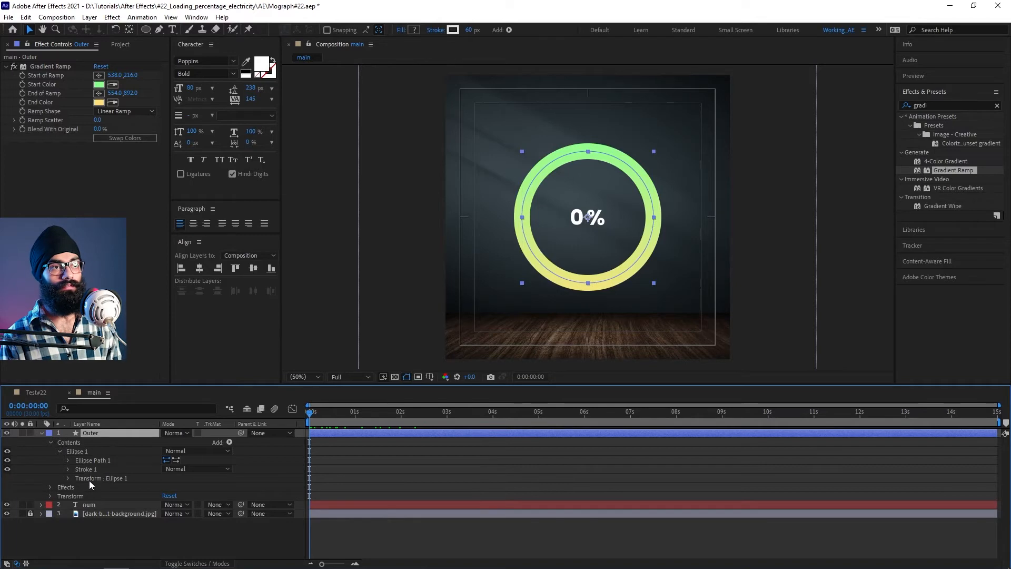
# Add Trim Paths to the Outer layer and place it inside Ellipse 1, directly below Stroke 1
pyautogui.click(229, 442)
pyautogui.click(266, 385)
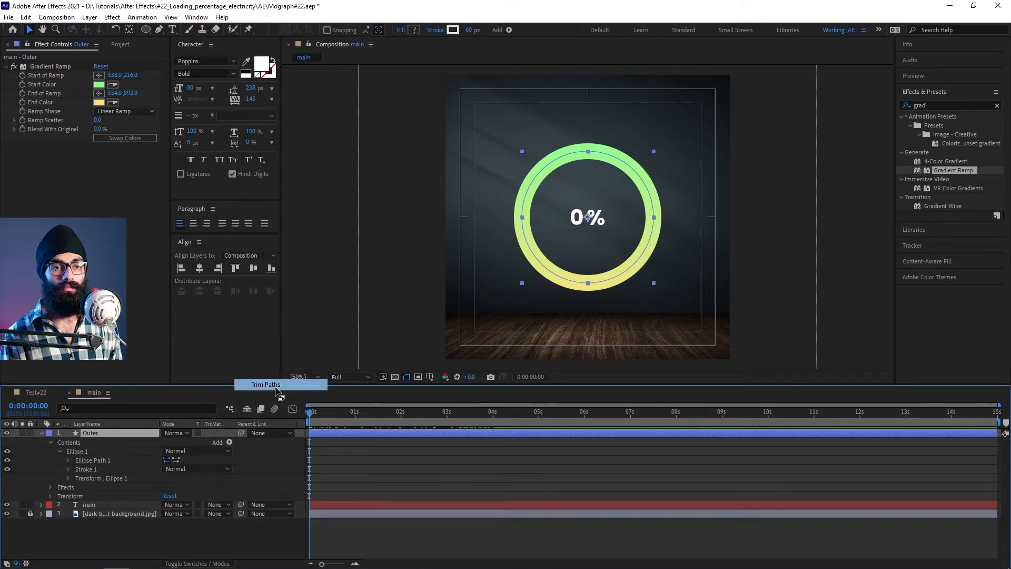
pyautogui.moveTo(93, 484); pyautogui.dragTo(98, 470)
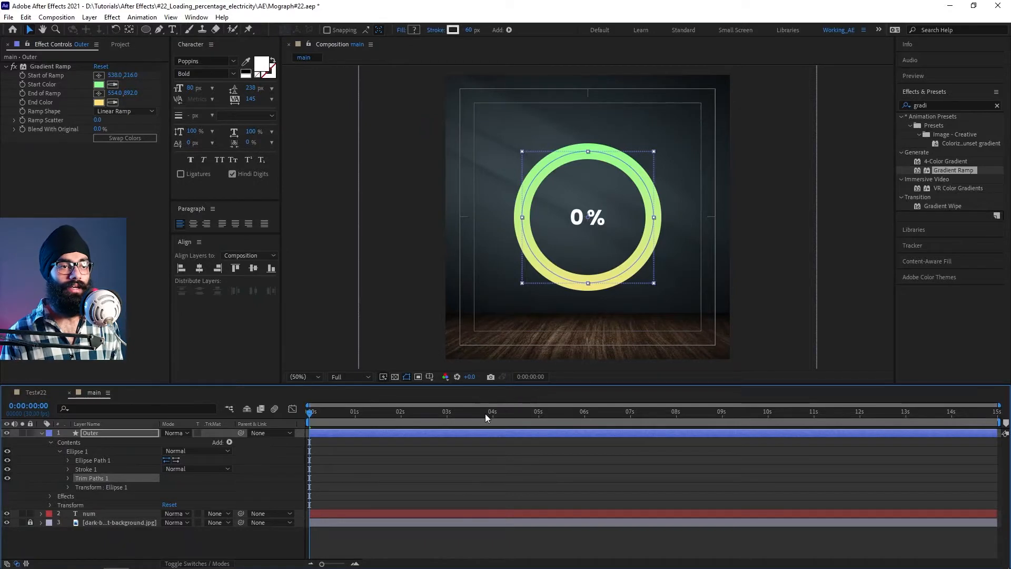
# Keyframe the Outer layer's Trim Paths End at 100% at 4 seconds and 0% at 0 seconds, and preview it
pyautogui.moveTo(485, 414); pyautogui.dragTo(493, 419)
pyautogui.click(68, 478)
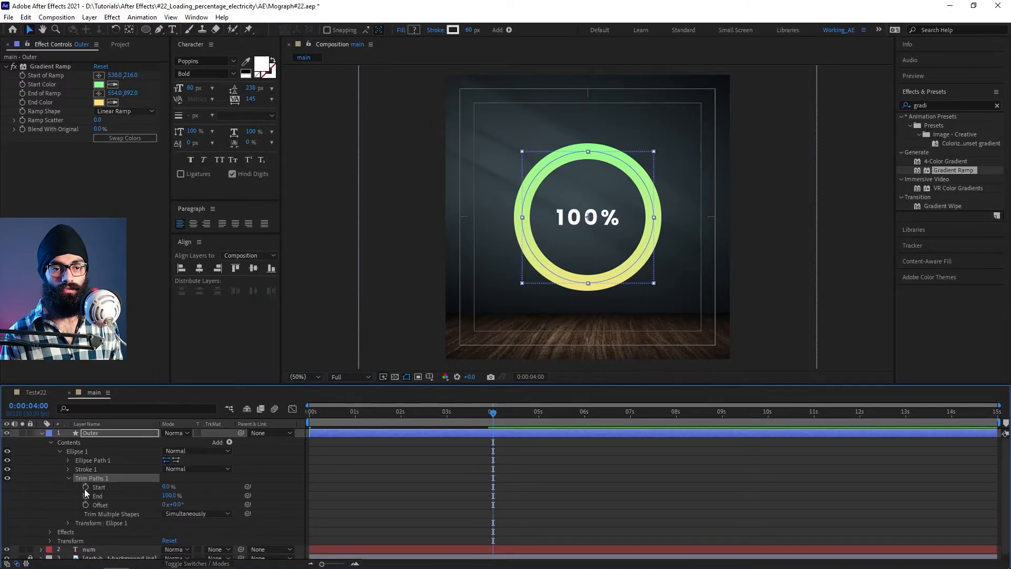
pyautogui.click(86, 496)
pyautogui.moveTo(442, 414); pyautogui.dragTo(298, 423)
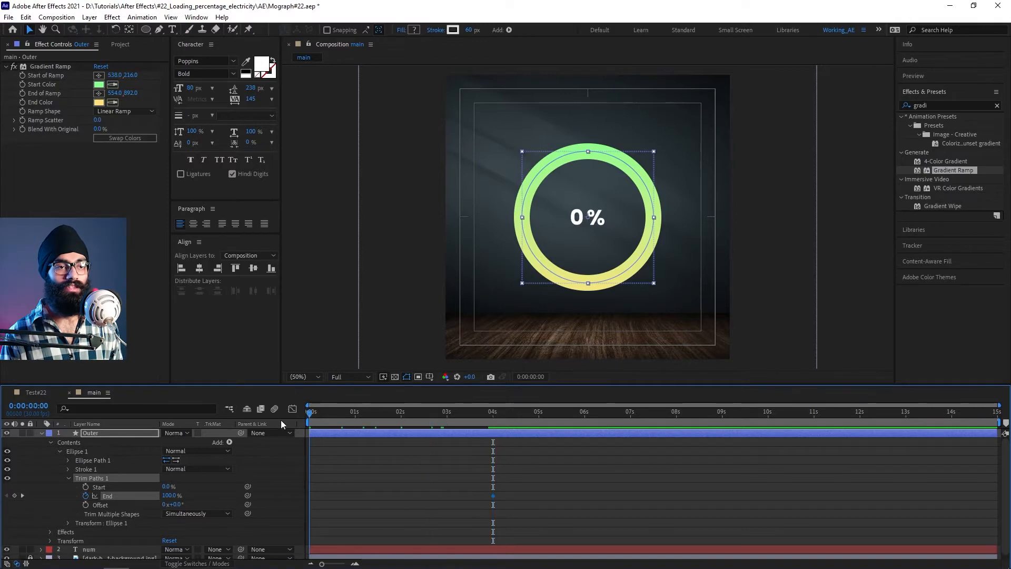
pyautogui.click(166, 496)
pyautogui.write('0')
pyautogui.press('Return')
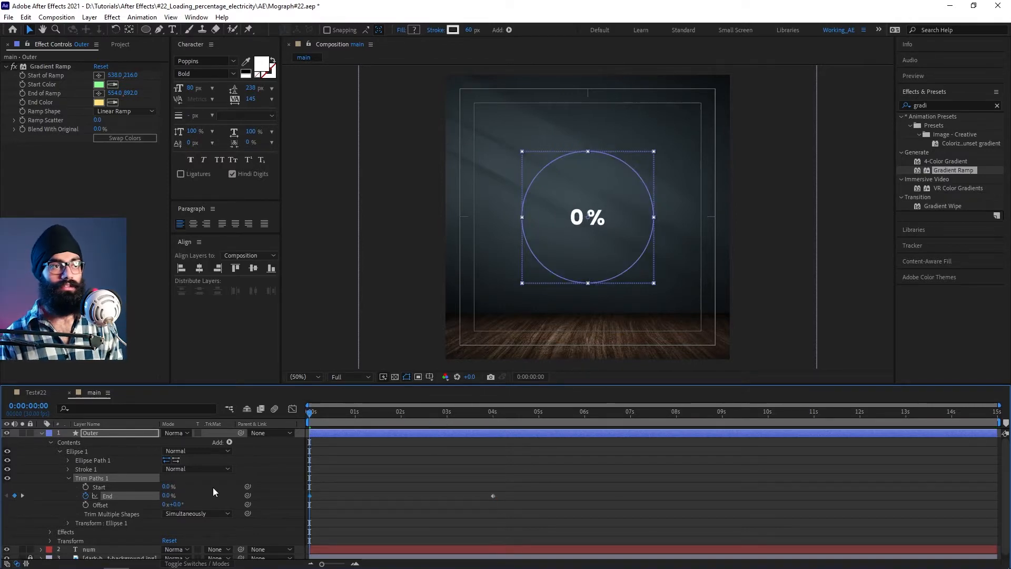
pyautogui.press('space')
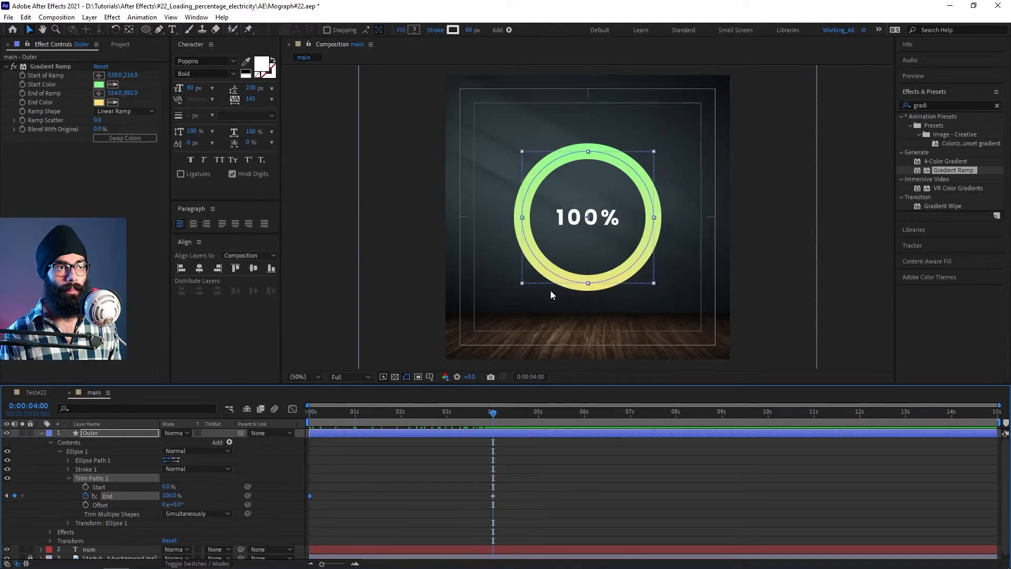
# Duplicate the Outer layer and rename the copy Inner
pyautogui.click(42, 433)
pyautogui.click(98, 508)
pyautogui.click(89, 433)
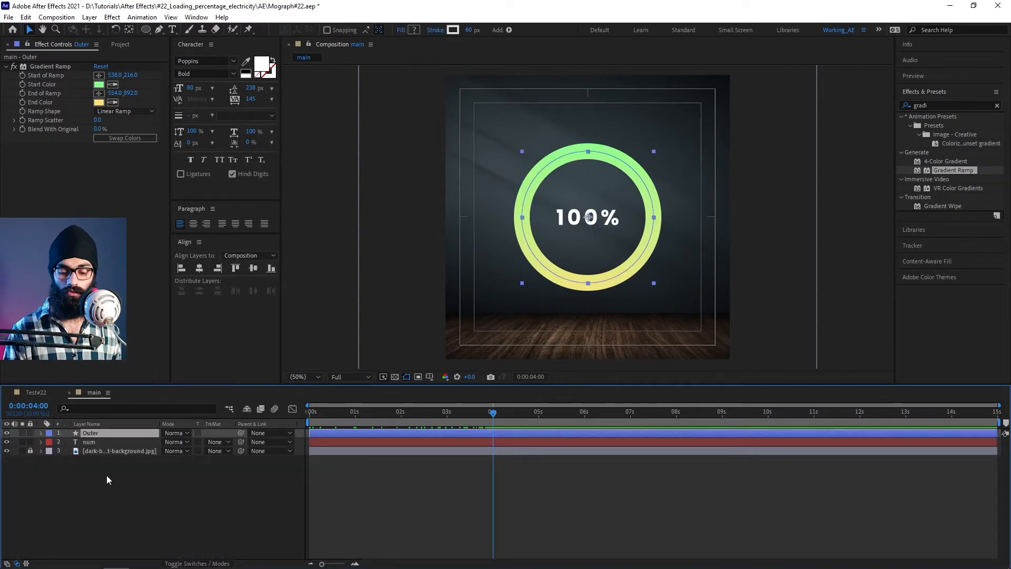
pyautogui.hotkey('ctrl', 'd')
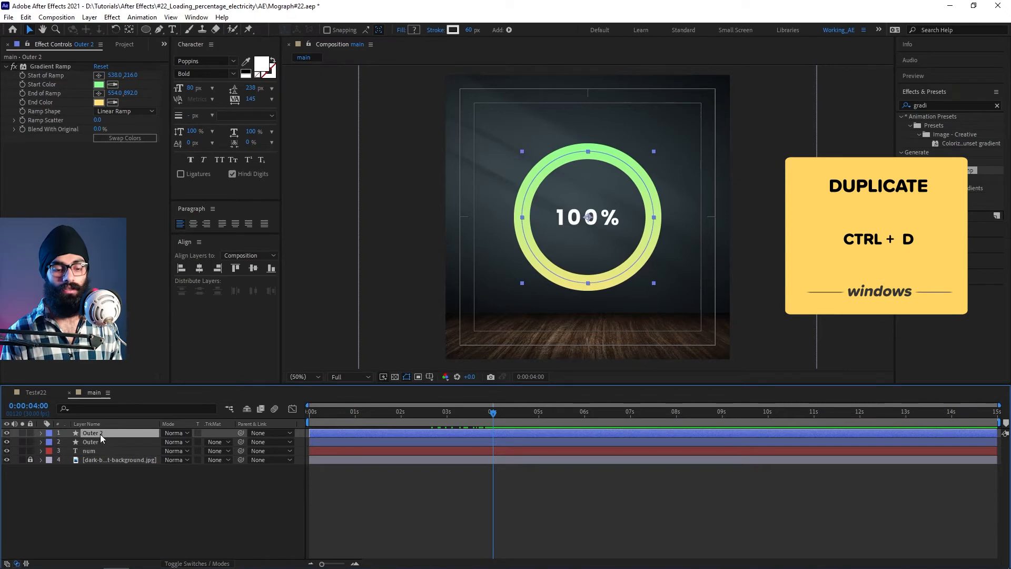
pyautogui.press('Return')
pyautogui.write('Inner')
pyautogui.press('Return')
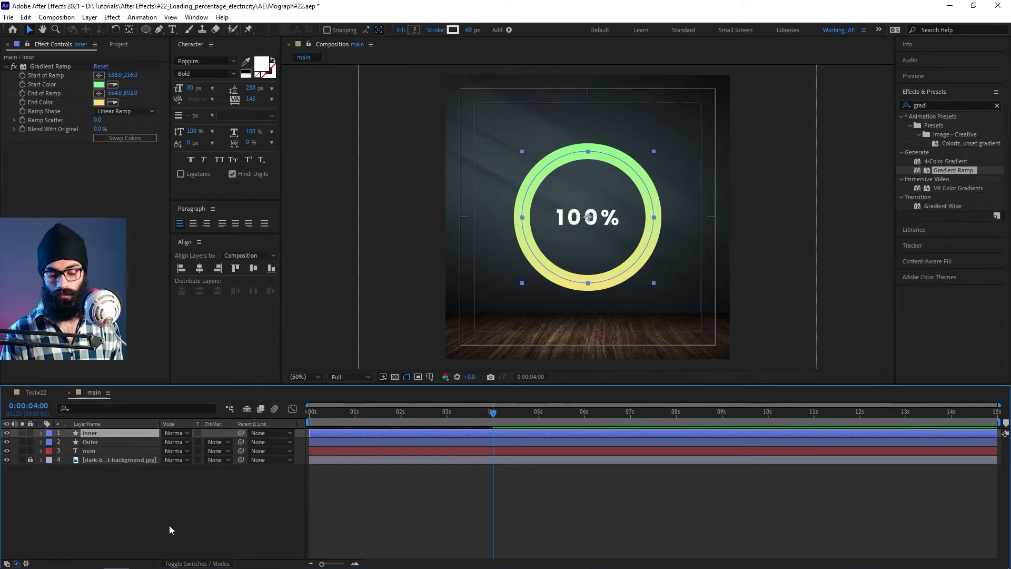
# Set the Inner layer's ellipse size to 300 and its stroke width to 30 px
pyautogui.press('u')
pyautogui.press('u')
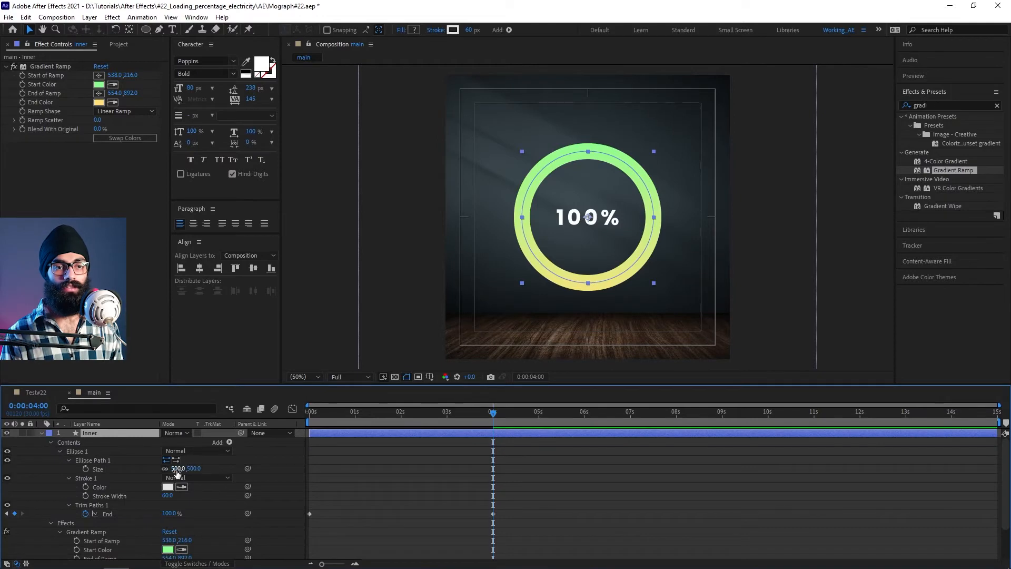
pyautogui.write('300')
pyautogui.press('Return')
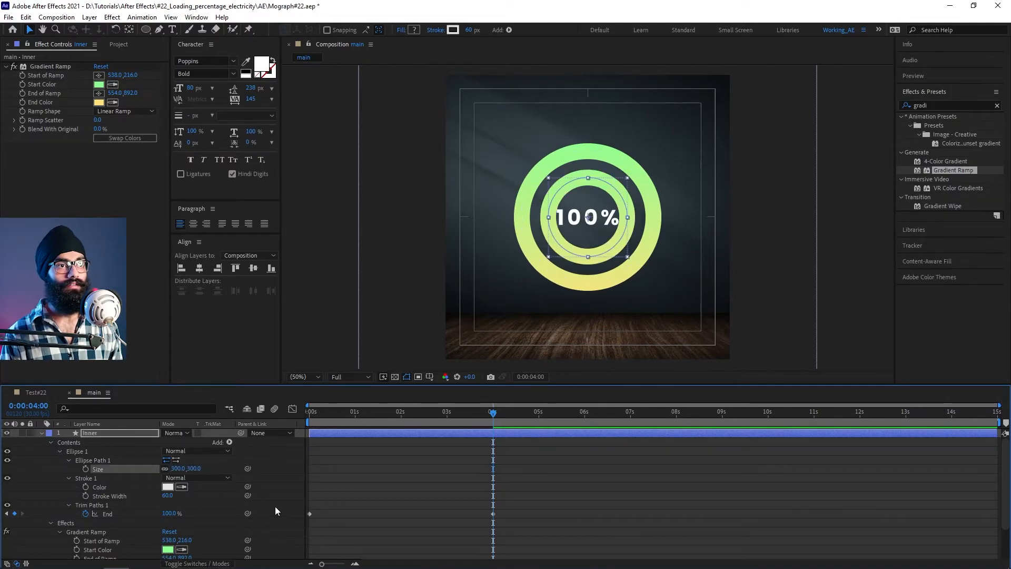
pyautogui.click(467, 31)
pyautogui.write('40')
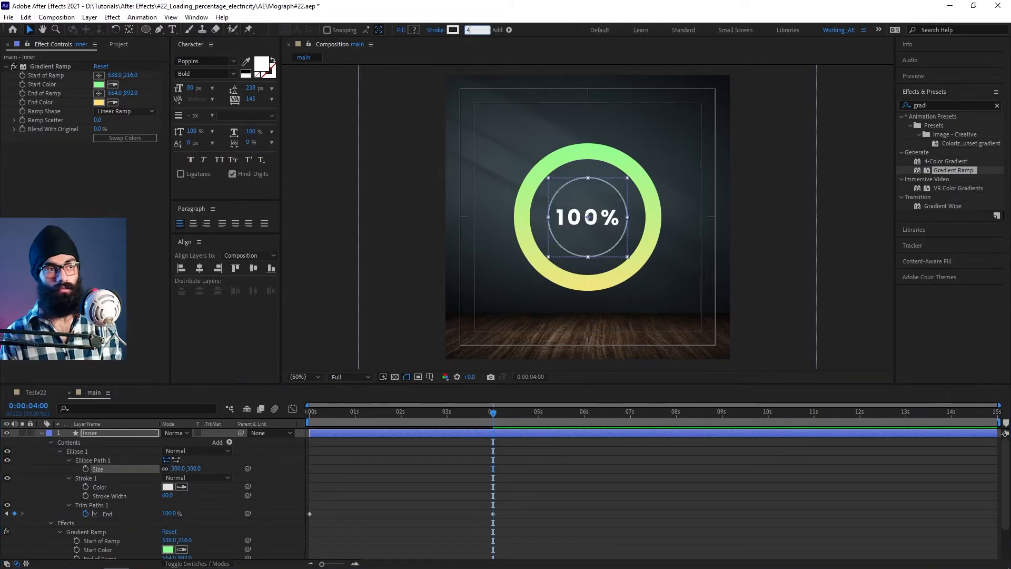
pyautogui.press('Return')
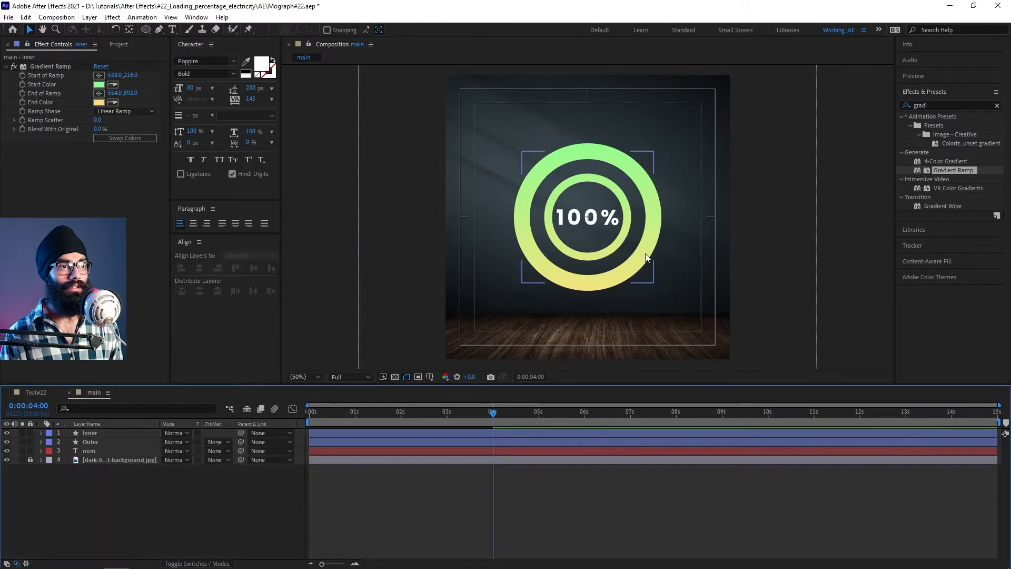
# Enlarge the Outer layer's ellipse path to a size of 600
pyautogui.click(648, 255)
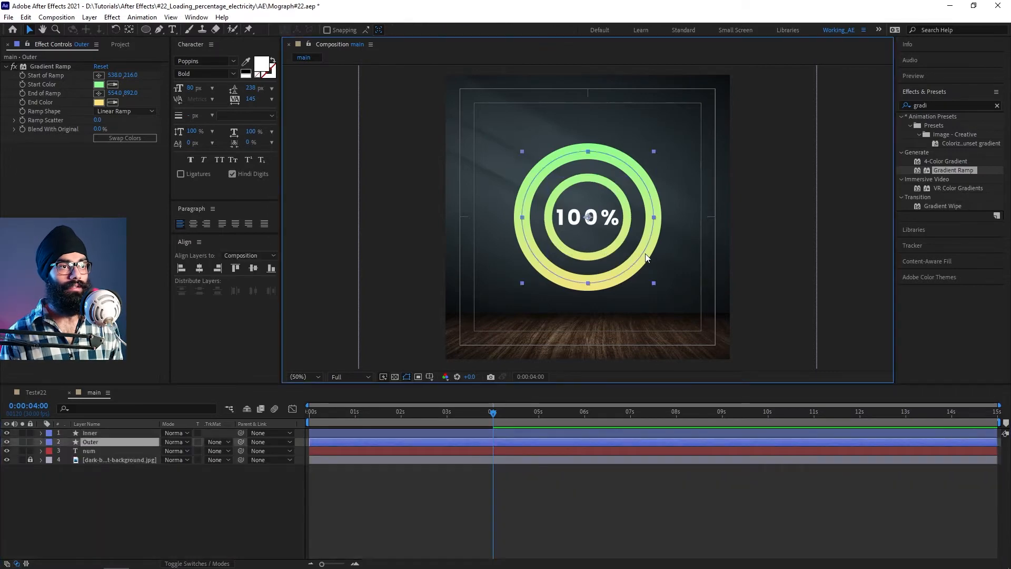
pyautogui.press('u')
pyautogui.press('u')
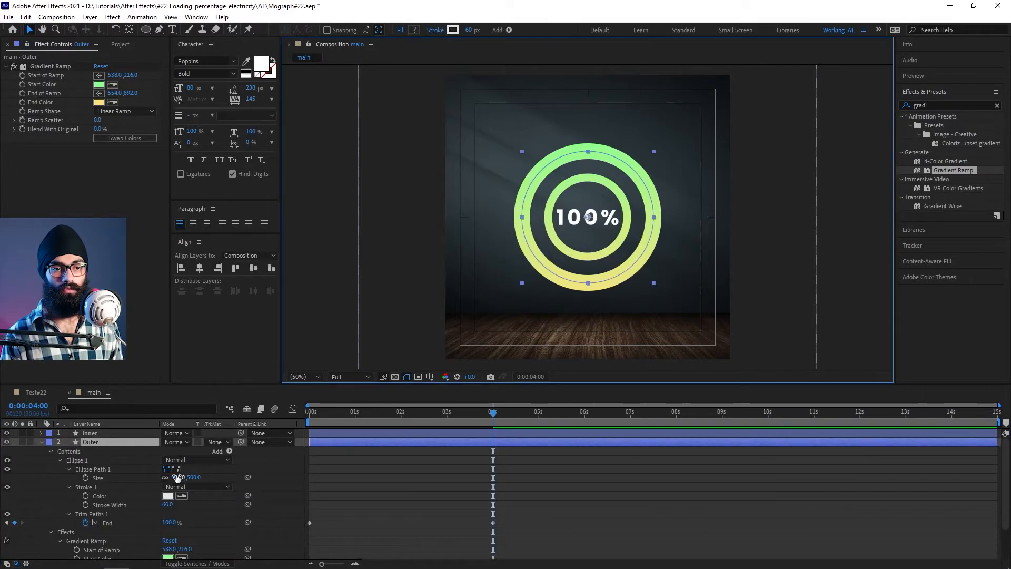
pyautogui.click(178, 478)
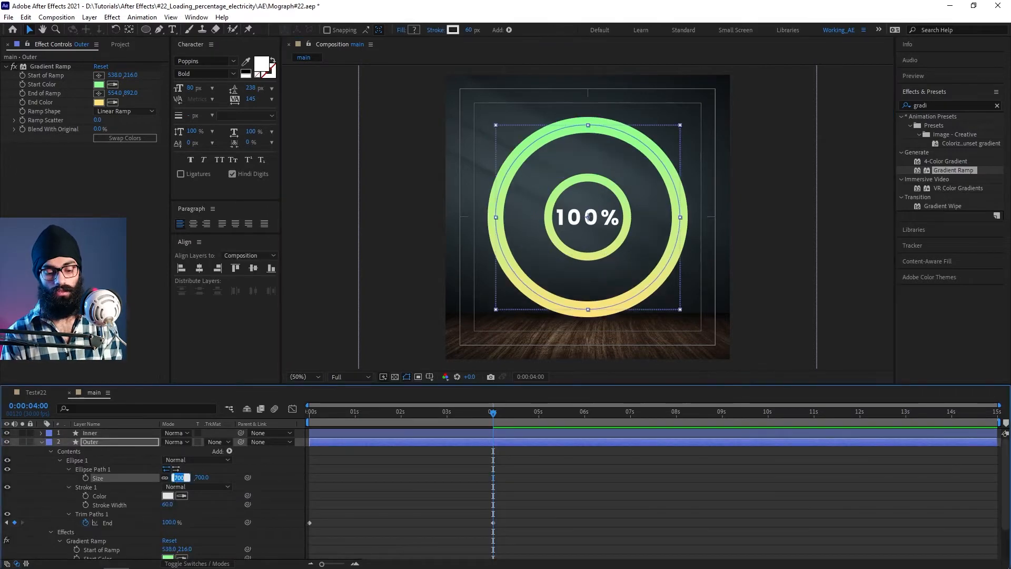
pyautogui.write('600')
pyautogui.press('Return')
pyautogui.press('u')
# Set the Inner layer's ellipse path size to 400
pyautogui.click(91, 434)
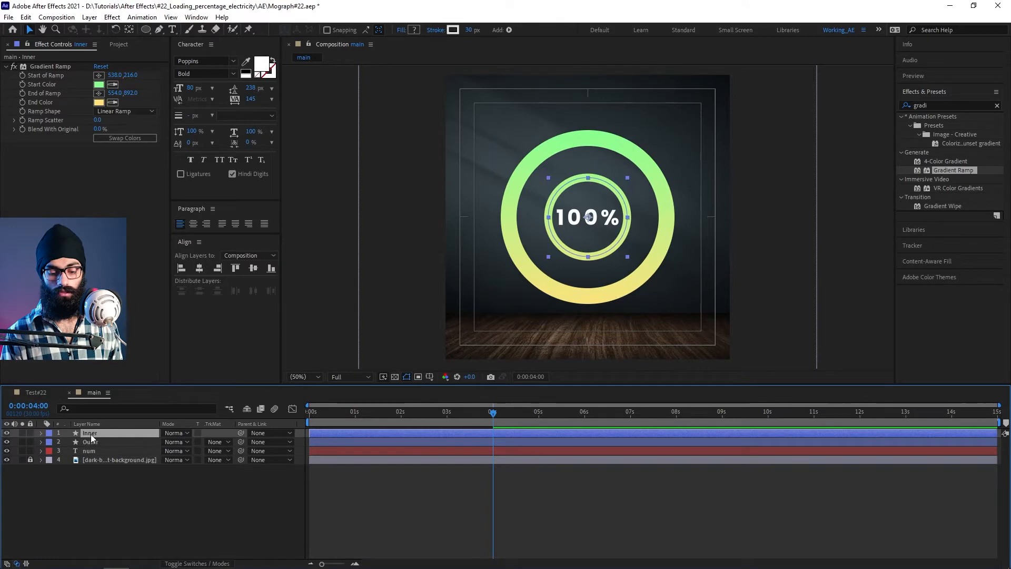
pyautogui.press('u')
pyautogui.press('u')
pyautogui.click(177, 469)
pyautogui.write('400')
pyautogui.press('Return')
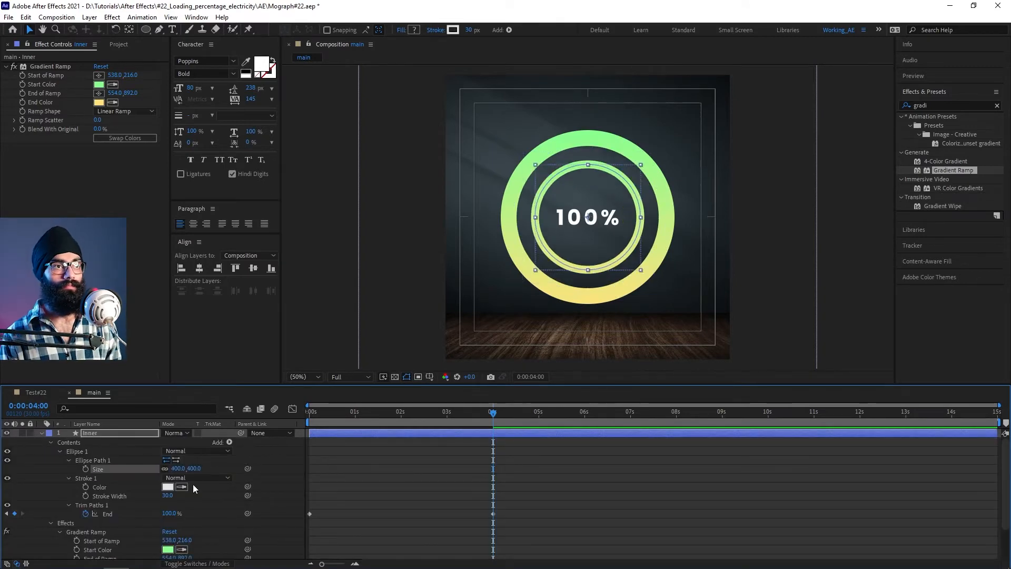
# Preview the two-ring animation from the start of the composition
pyautogui.click(406, 332)
pyautogui.moveTo(420, 413); pyautogui.dragTo(262, 424)
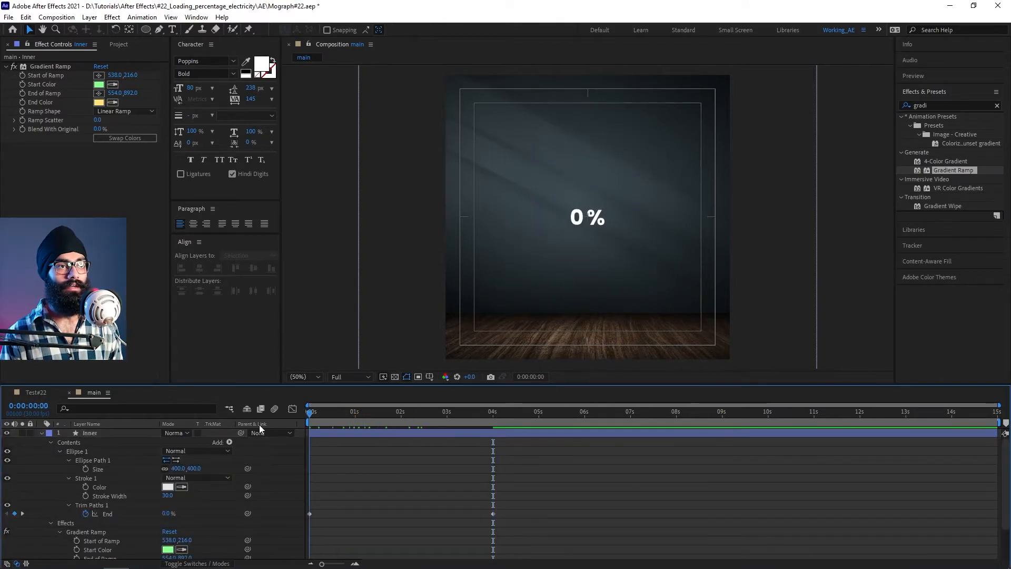
pyautogui.press('space')
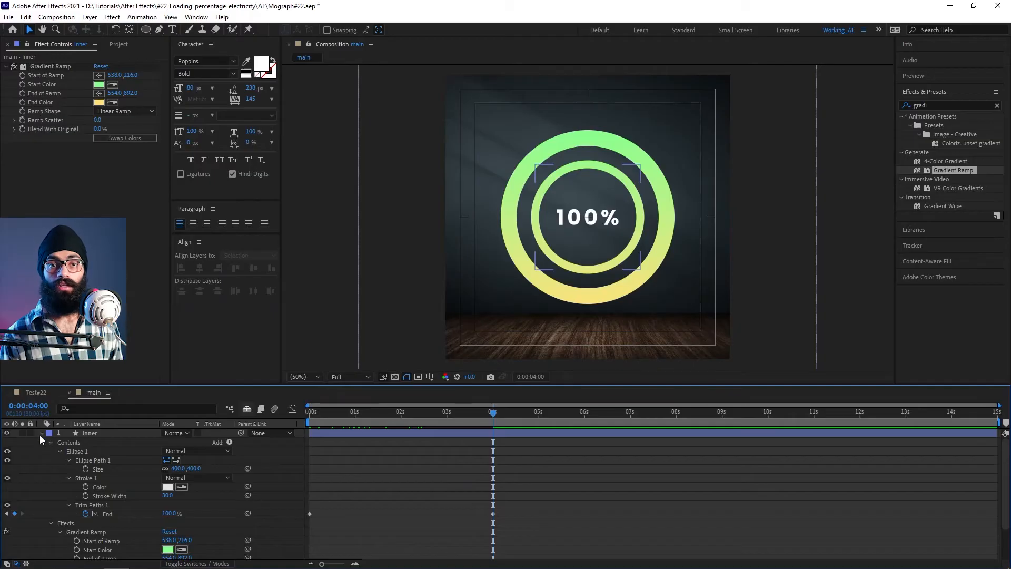
# Add a dash to Stroke 1 of the Inner layer
pyautogui.click(41, 433)
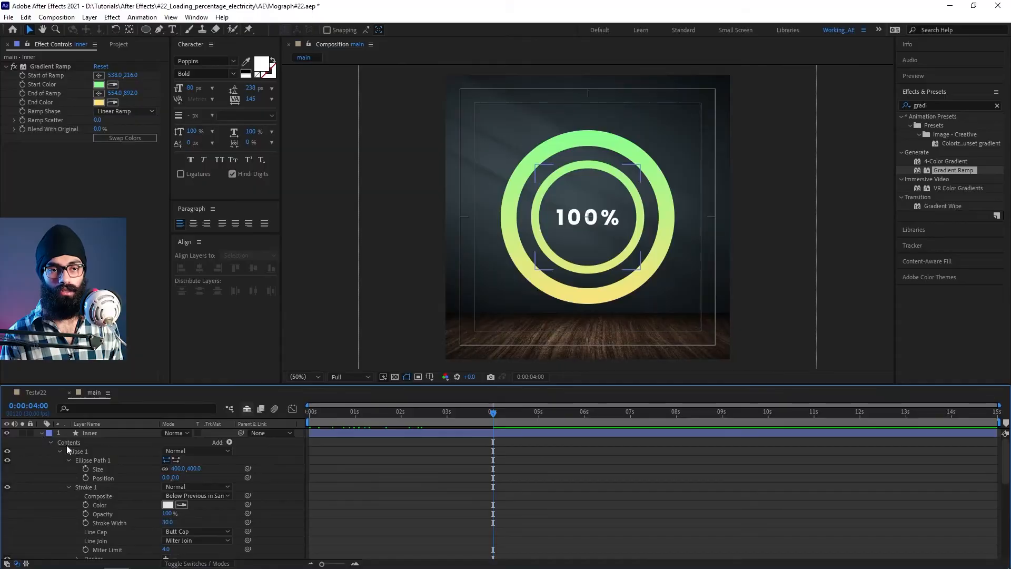
pyautogui.click(68, 460)
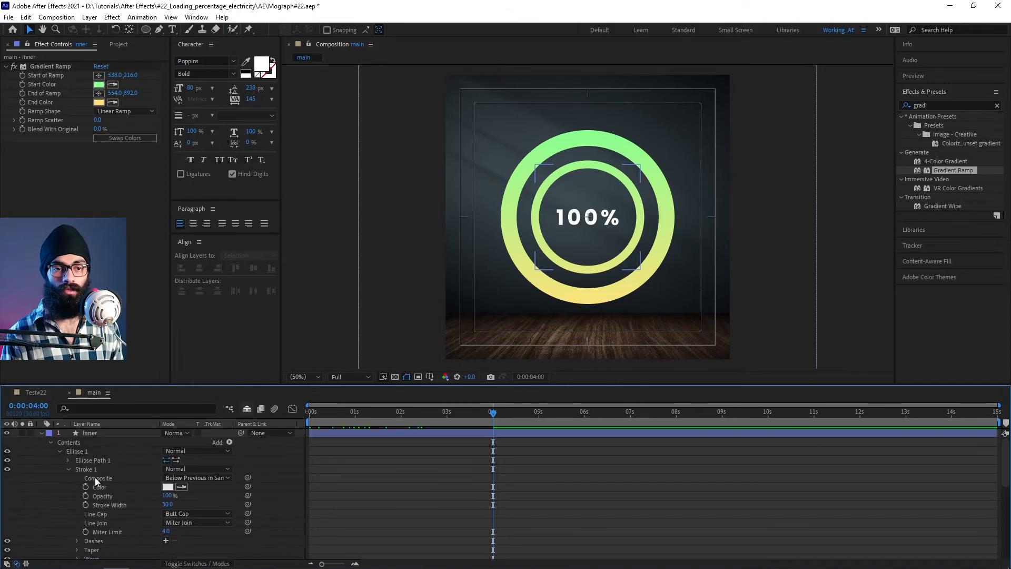
pyautogui.click(69, 469)
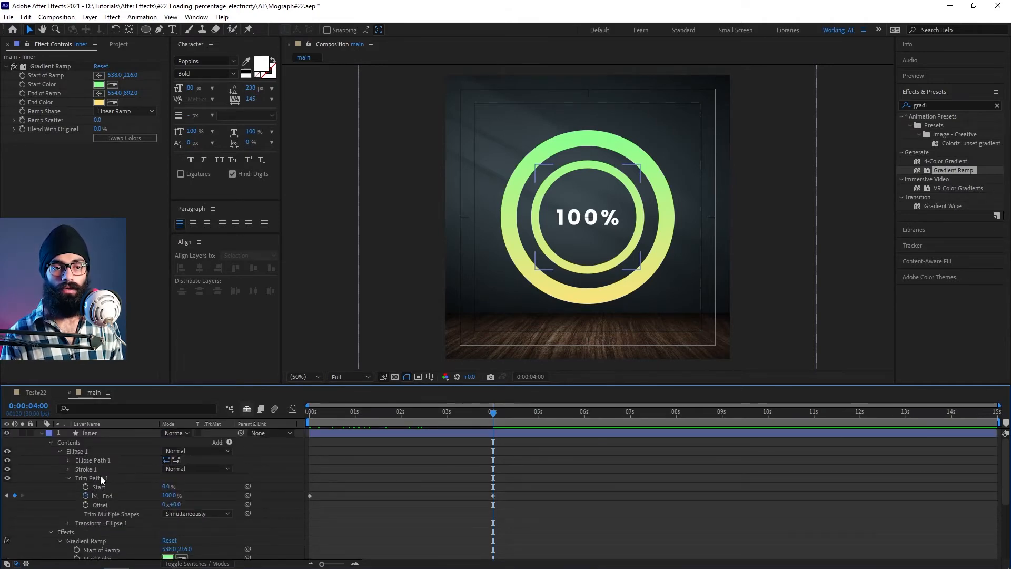
pyautogui.click(68, 478)
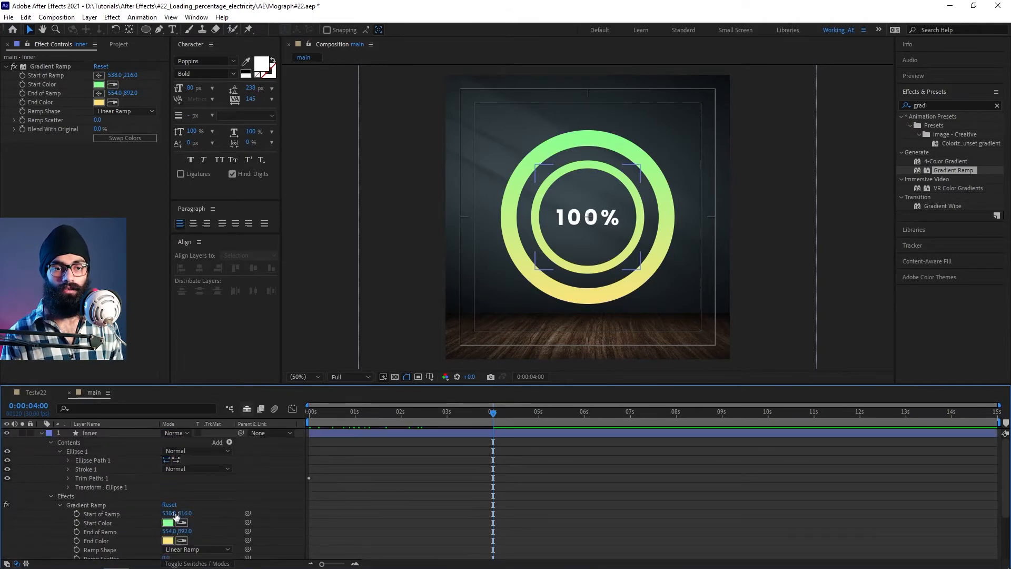
pyautogui.click(67, 468)
pyautogui.scroll(-3, 102, 482)
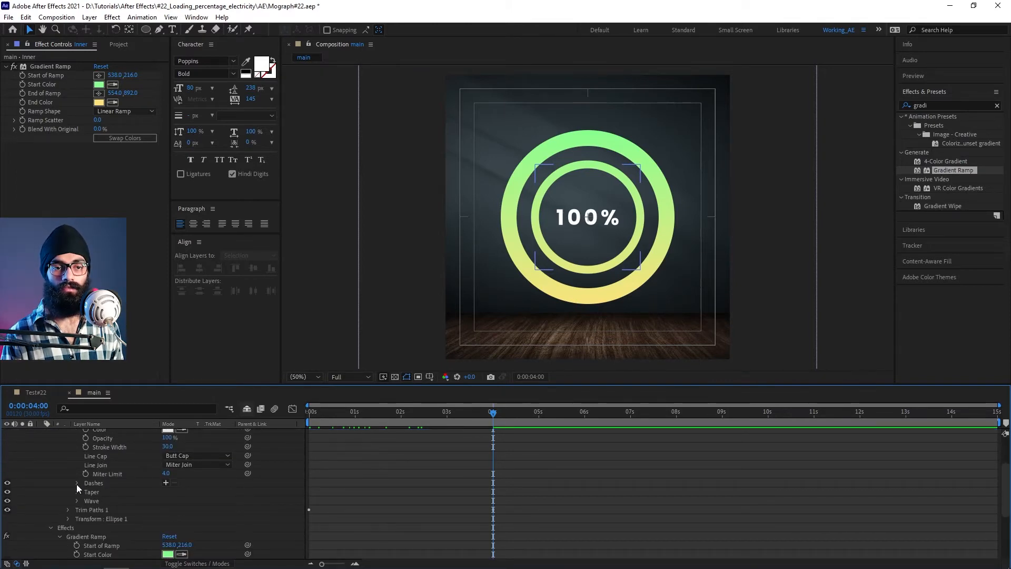
pyautogui.click(166, 482)
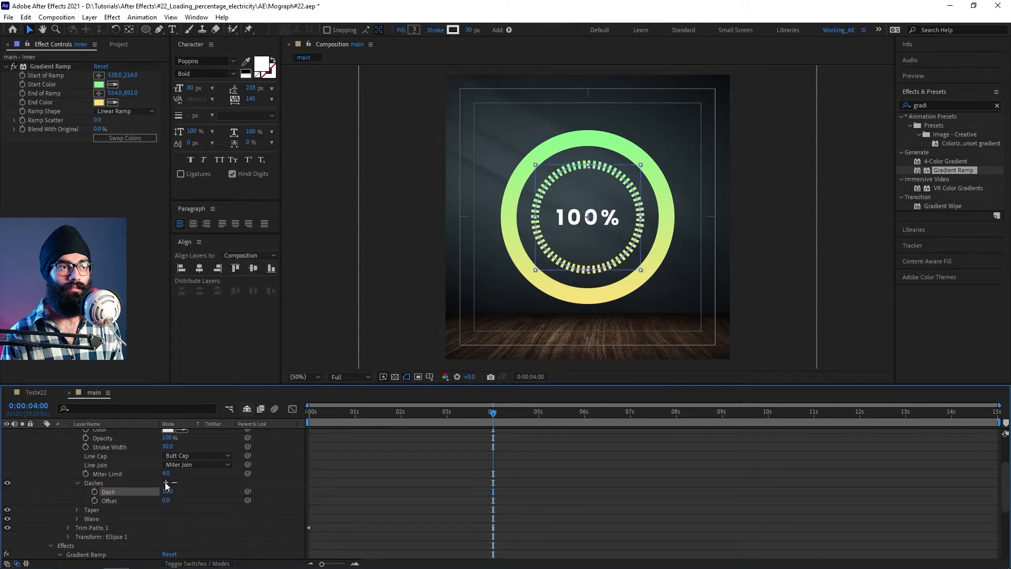
# Adjust the dash length of the Inner ring's stroke and settle on a Dash value of 10
pyautogui.press('/')
pyautogui.moveTo(175, 486); pyautogui.dragTo(175, 486)
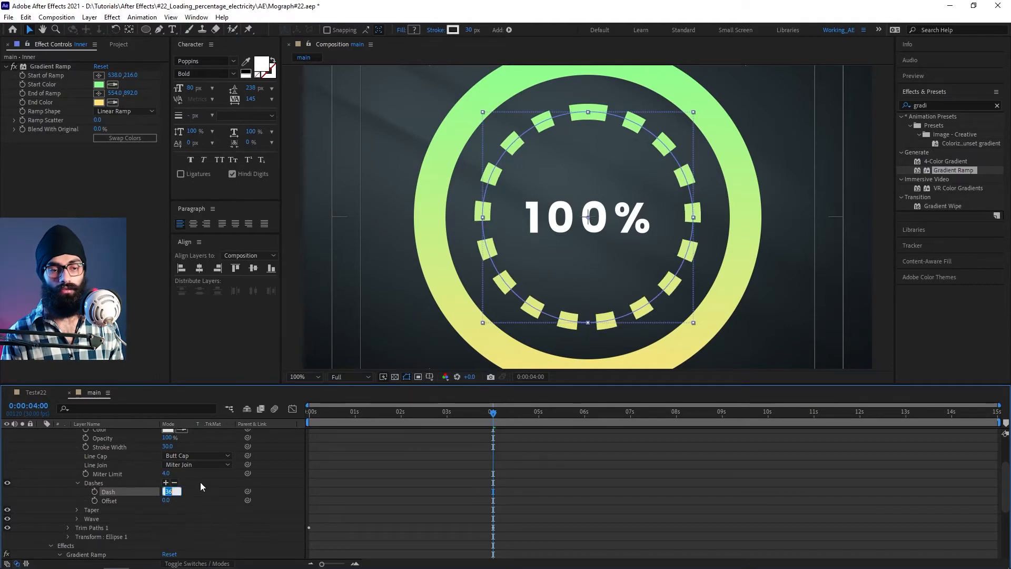
pyautogui.write('10')
pyautogui.press('Return')
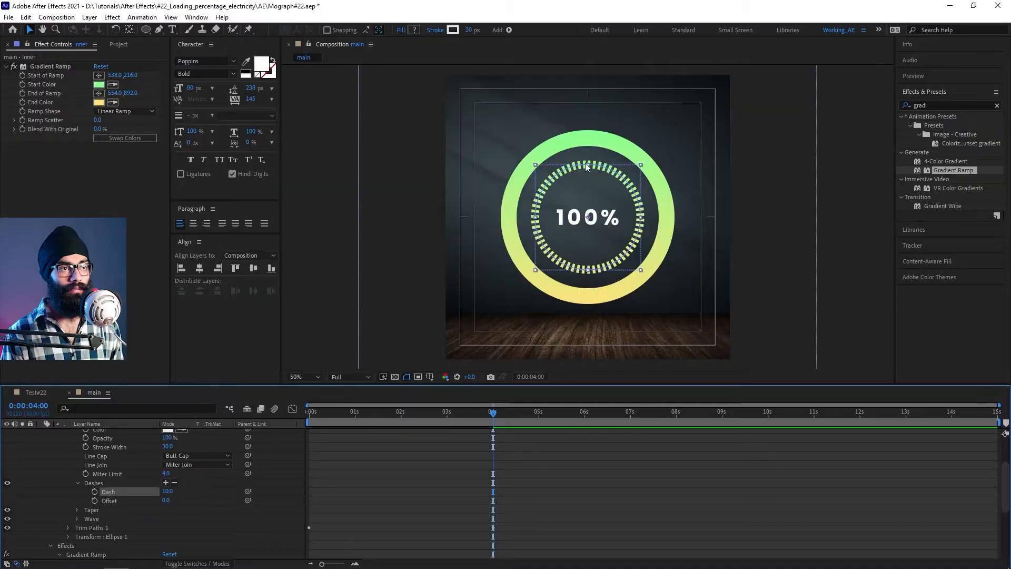
# Thicken the Inner ring's dashed stroke to 79 px and preview the animation from the start
pyautogui.moveTo(471, 32); pyautogui.dragTo(474, 7)
pyautogui.click(403, 158)
pyautogui.moveTo(379, 414); pyautogui.dragTo(277, 410)
pyautogui.press('space')
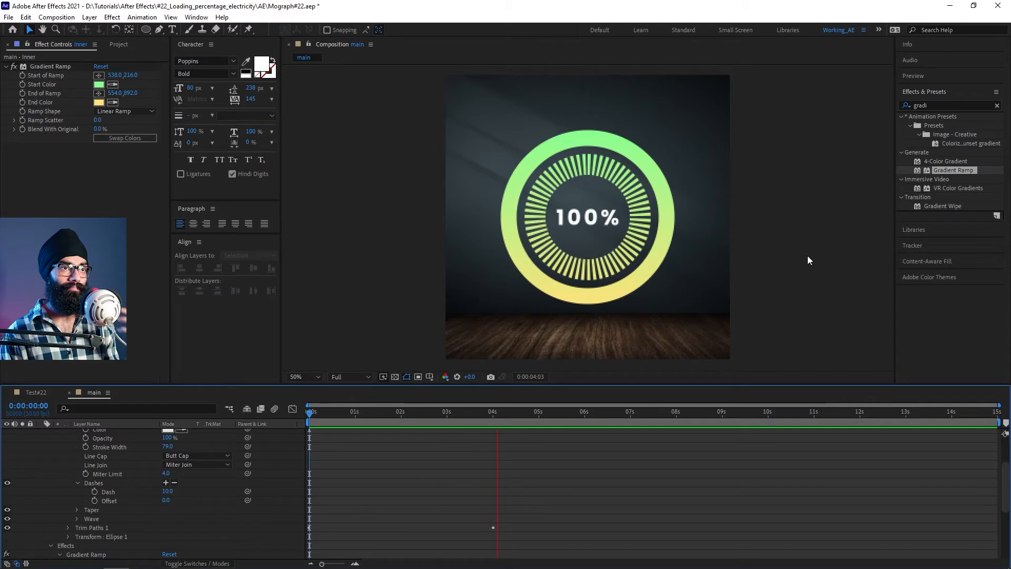
pyautogui.press('space')
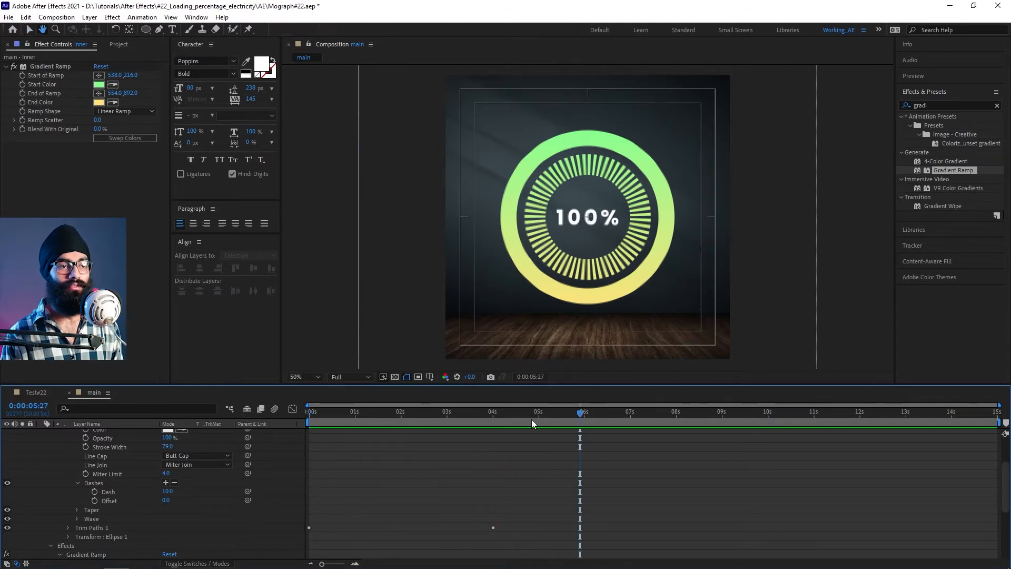
# Move to the keyframe at 4 seconds and collapse the Inner layer's properties
pyautogui.press('j')
pyautogui.scroll(3, 83, 474)
pyautogui.click(42, 432)
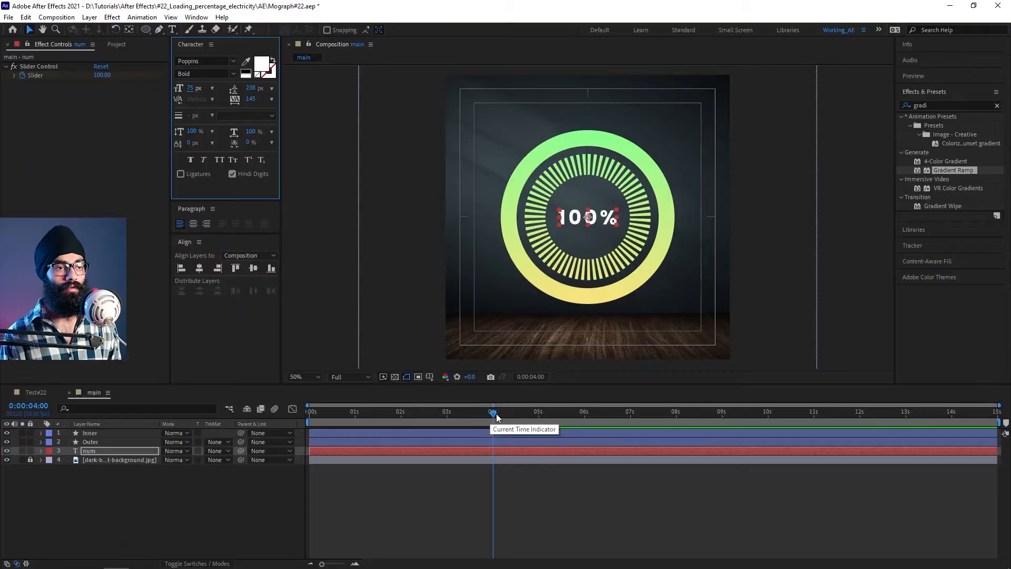
# End the work area at 4 seconds and preview the animation within it
pyautogui.moveTo(492, 413); pyautogui.dragTo(484, 413)
pyautogui.click(492, 416)
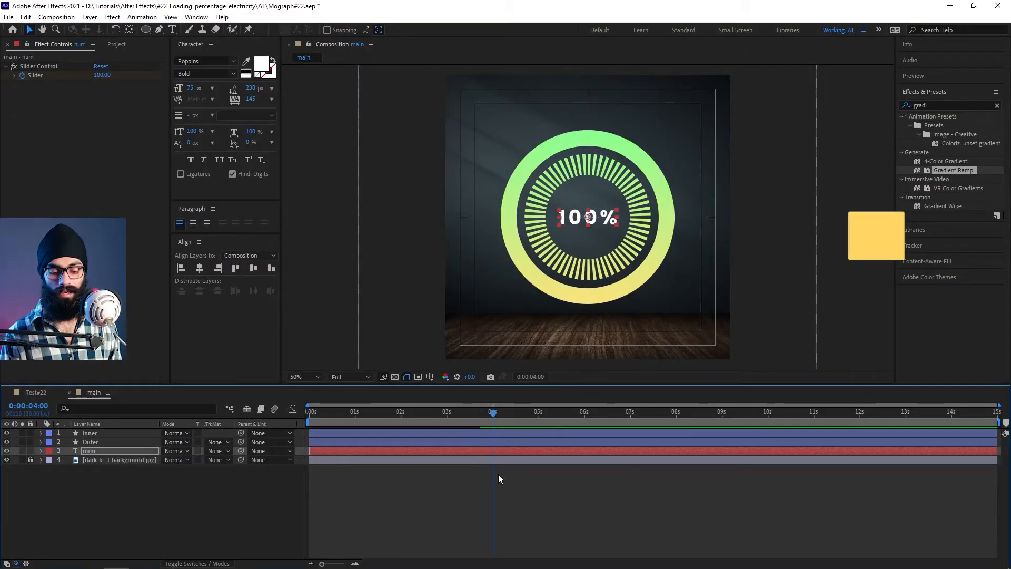
pyautogui.press('n')
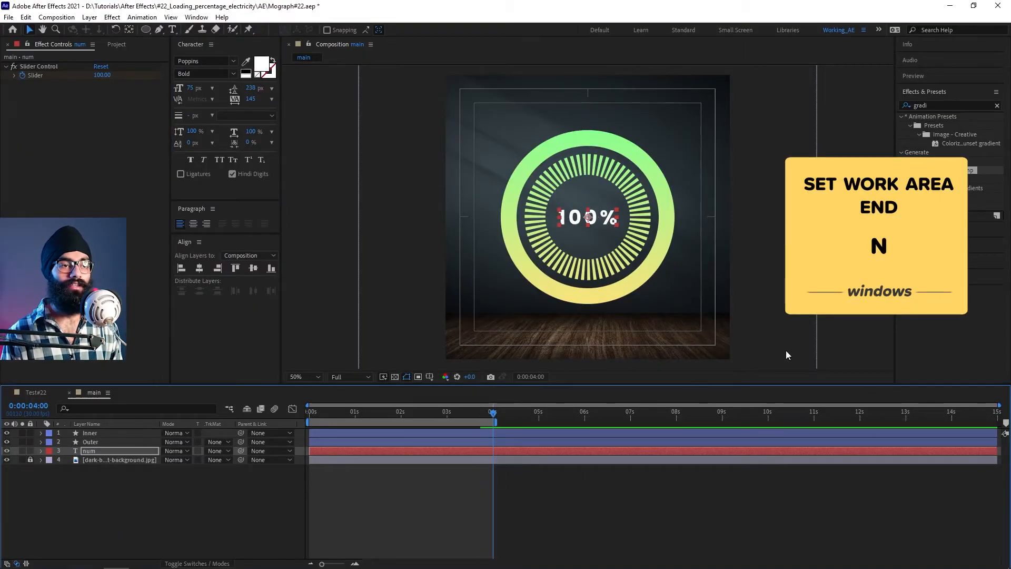
pyautogui.press('space')
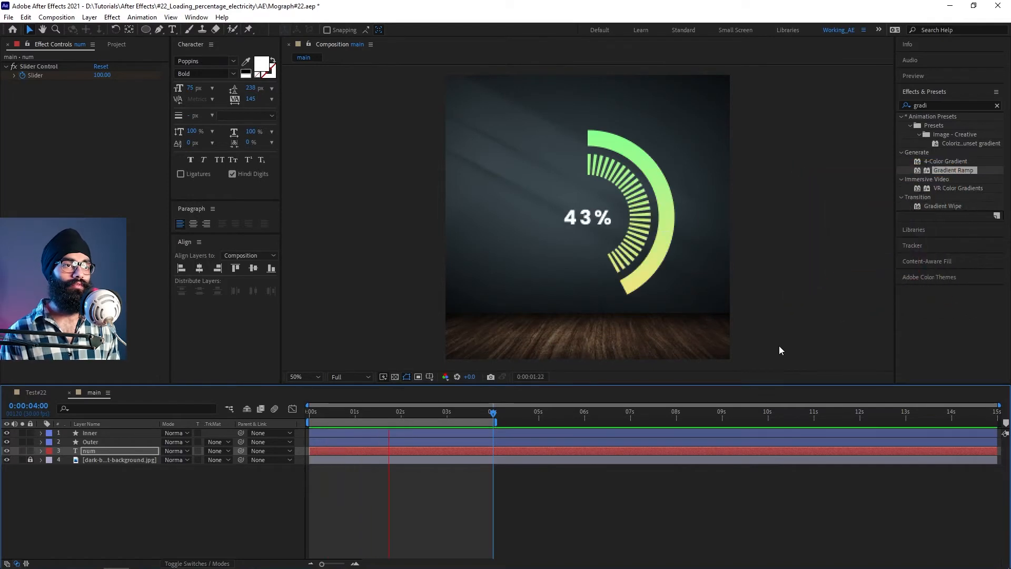
pyautogui.press('space')
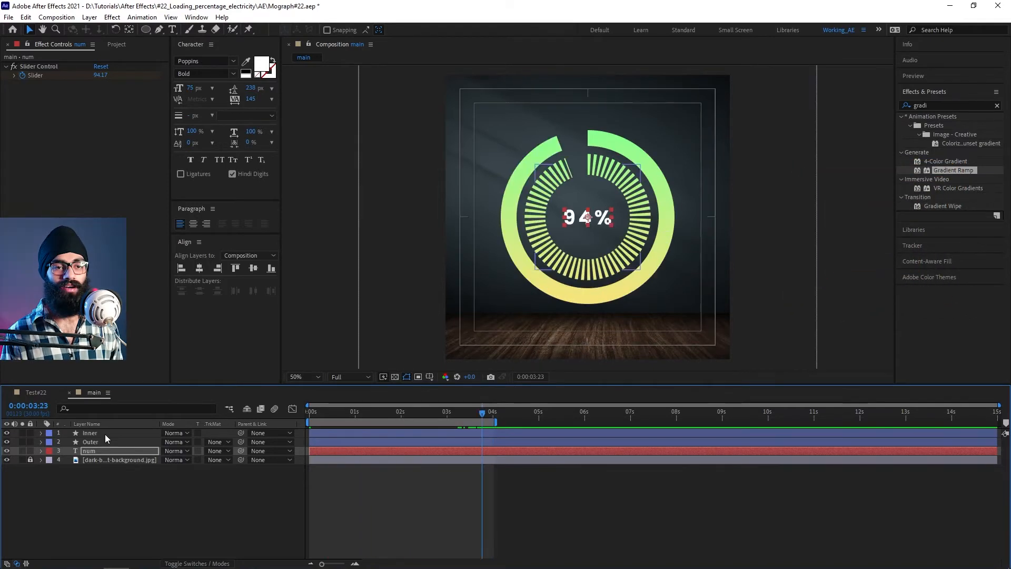
# Duplicate the Outer layer and rename the copy Current
pyautogui.click(107, 442)
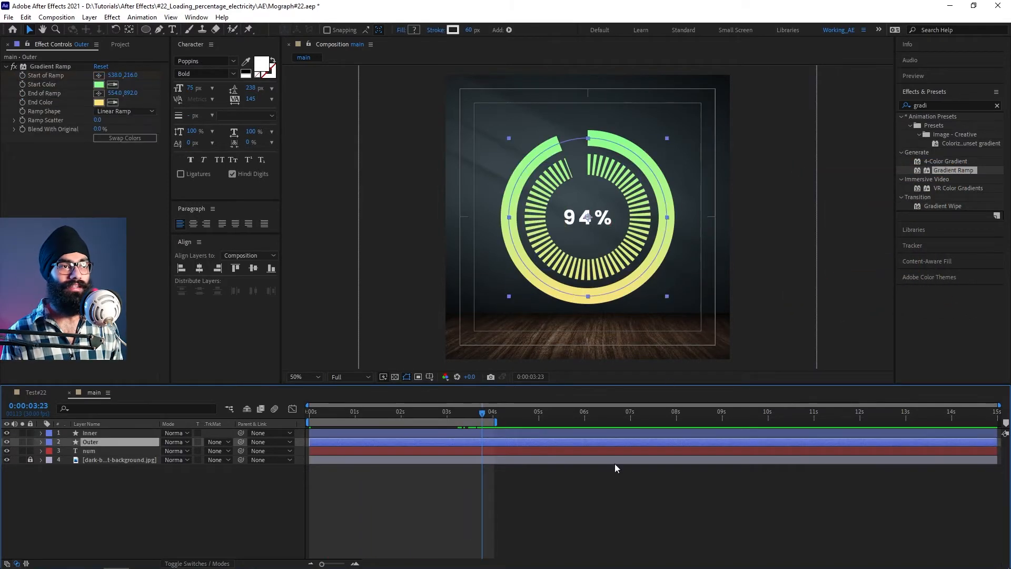
pyautogui.hotkey('ctrl', 'd')
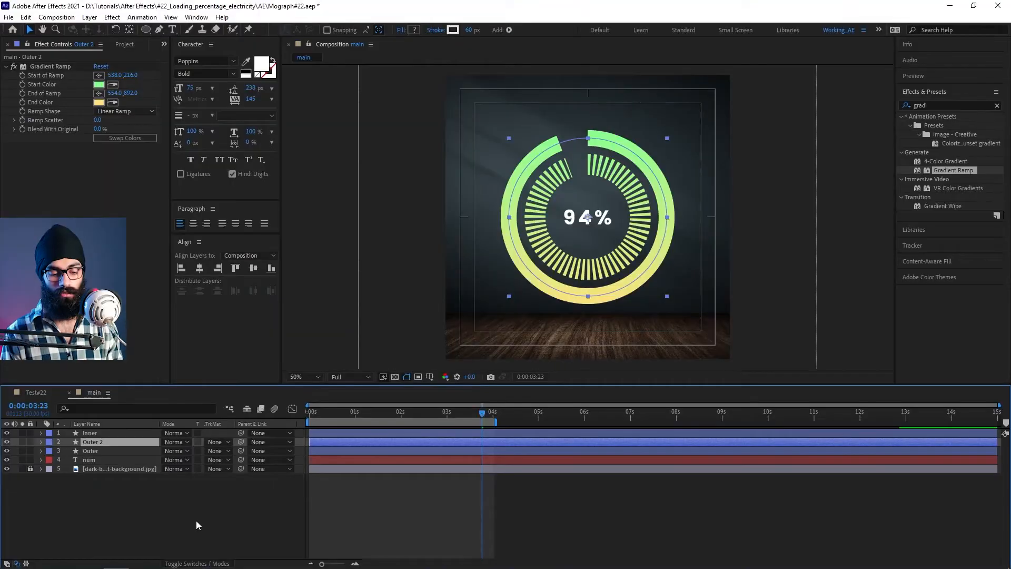
pyautogui.press('Return')
pyautogui.write('Current')
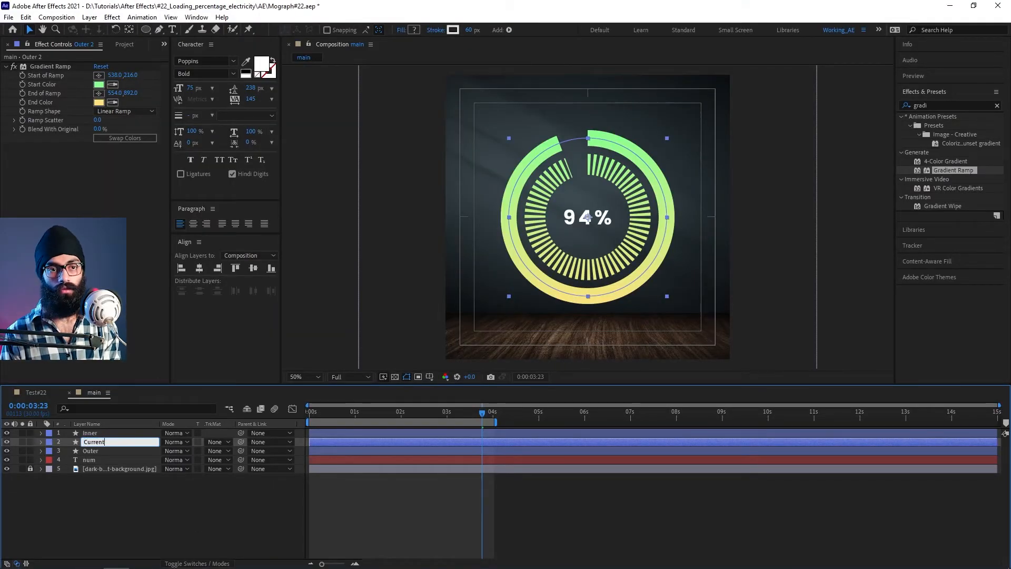
pyautogui.press('Return')
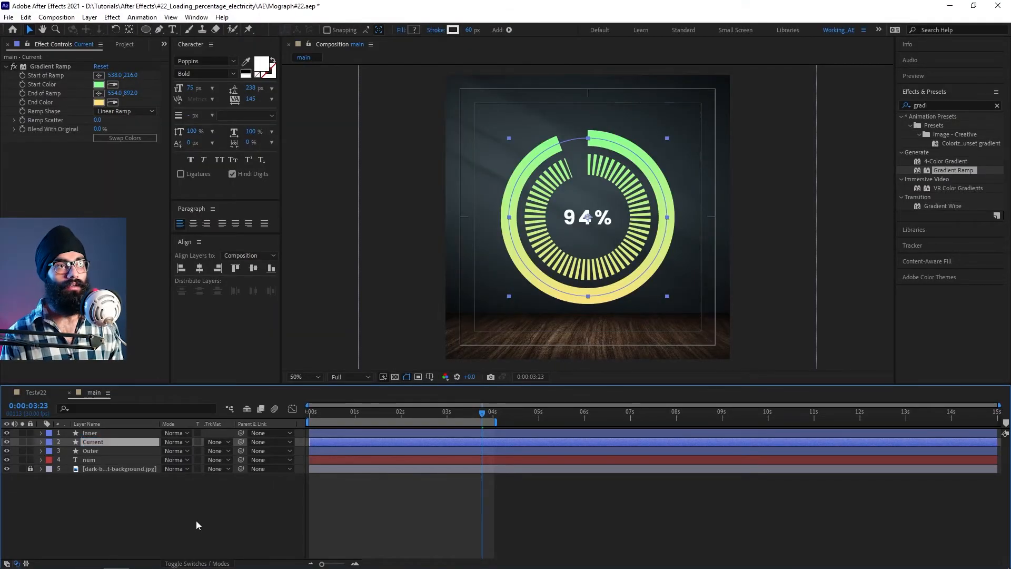
# Remove the Gradient Ramp effect from the Current layer
pyautogui.click(46, 67)
pyautogui.click(53, 68)
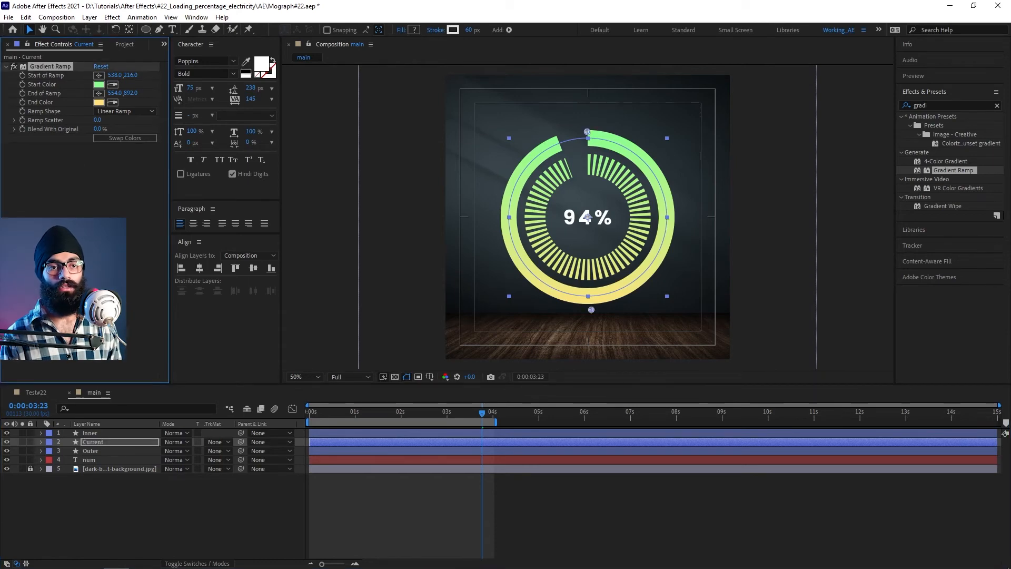
pyautogui.press('Delete')
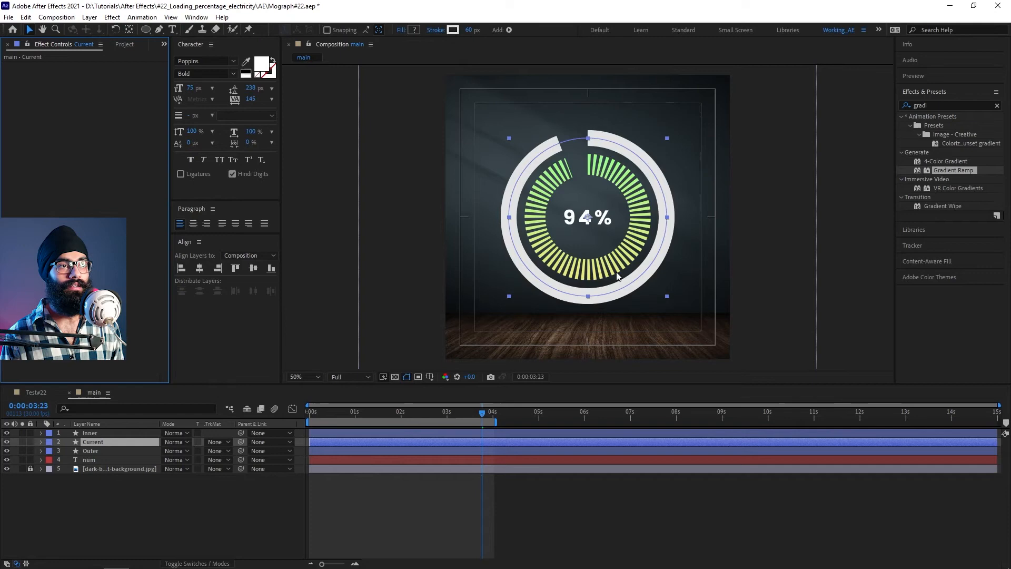
# Thin the Current ring's stroke to 19 px and preview the animation
pyautogui.moveTo(469, 30); pyautogui.dragTo(473, 59)
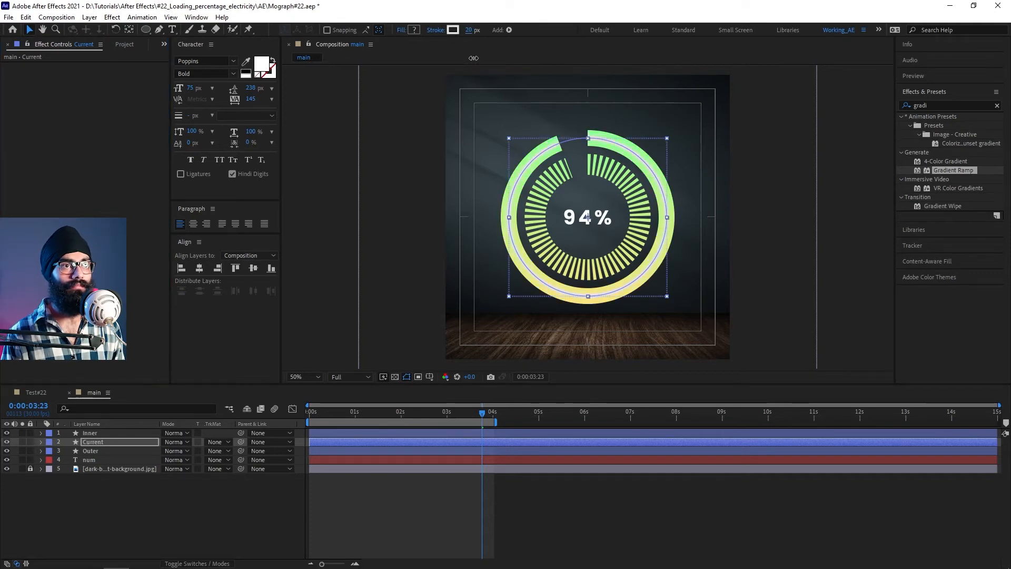
pyautogui.click(860, 207)
pyautogui.press('space')
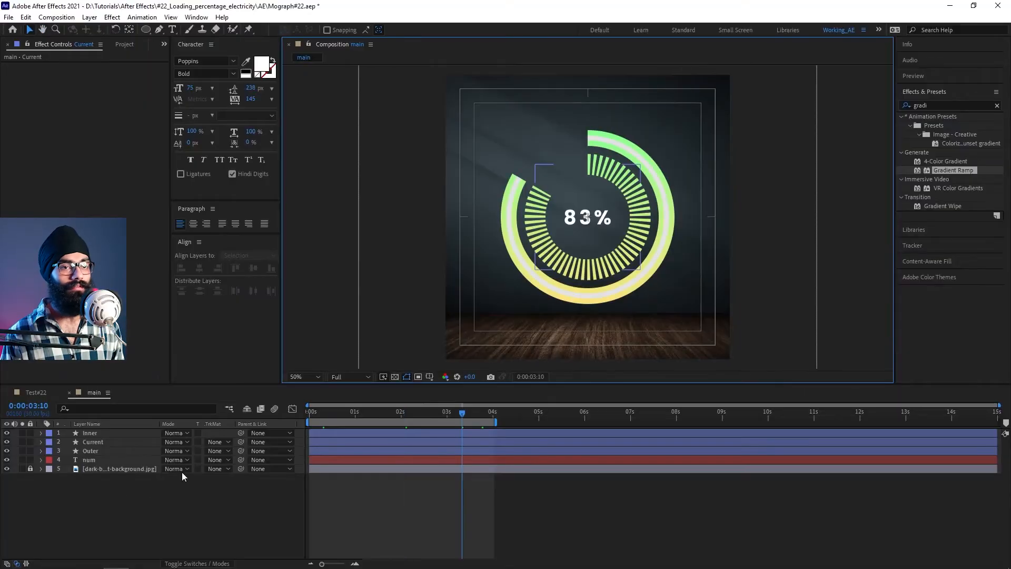
# Set the Current ring's stroke color to pure white, FFFFFF
pyautogui.click(101, 442)
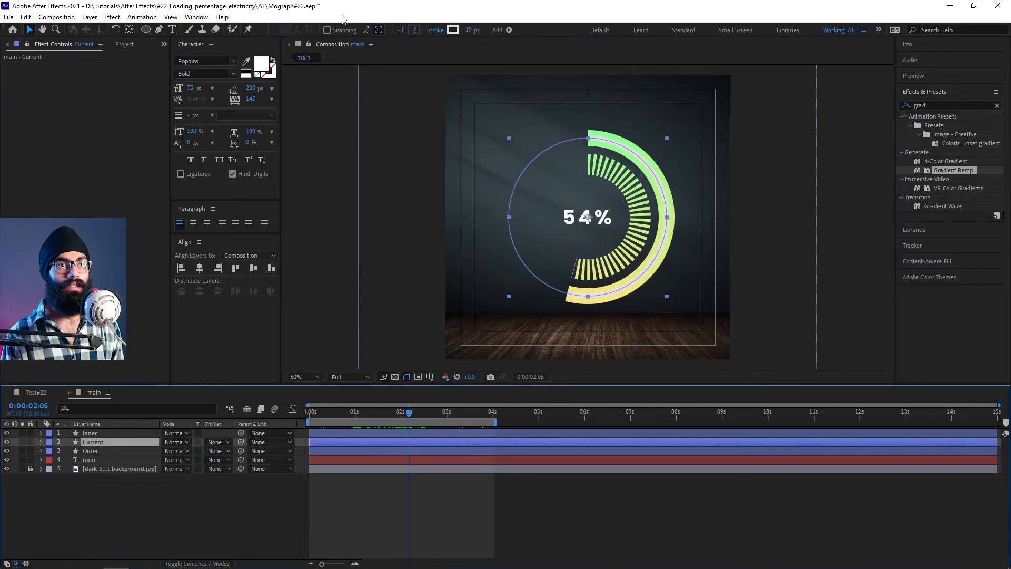
pyautogui.click(452, 30)
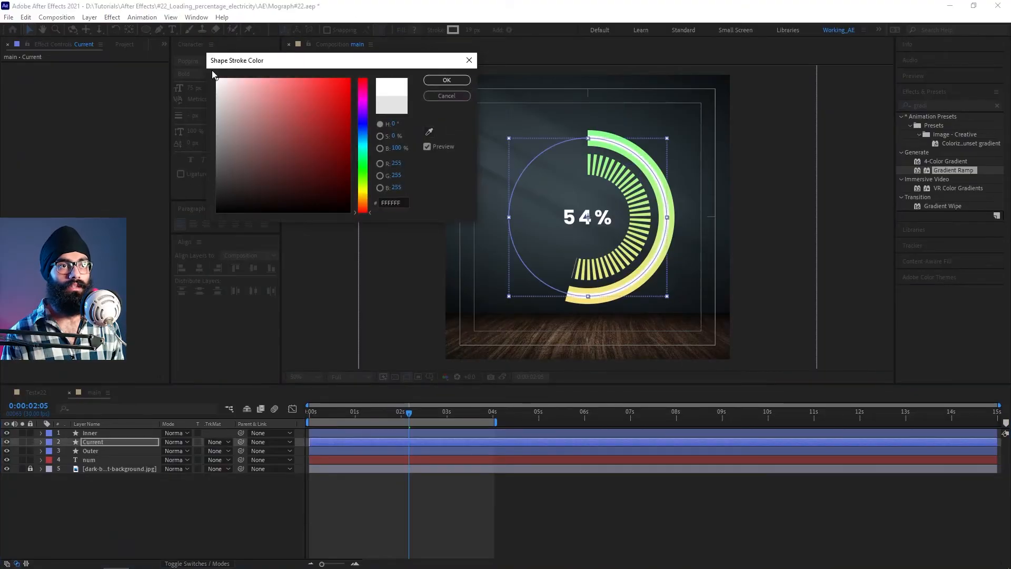
pyautogui.click(447, 80)
# At 2 seconds, set the Taper Start Length of the Current layer's Stroke 1 to 50%
pyautogui.moveTo(399, 418); pyautogui.dragTo(403, 420)
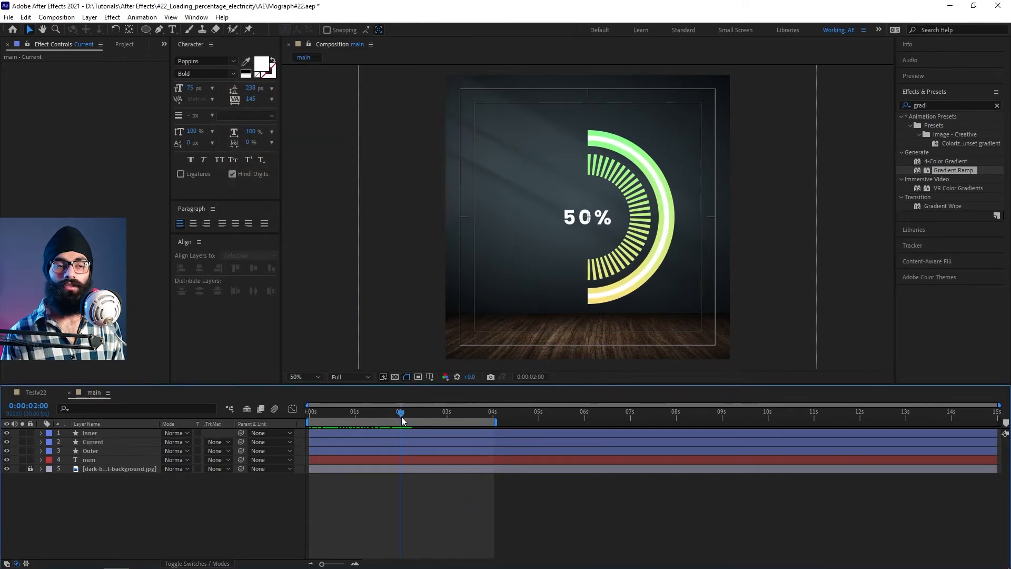
pyautogui.click(51, 450)
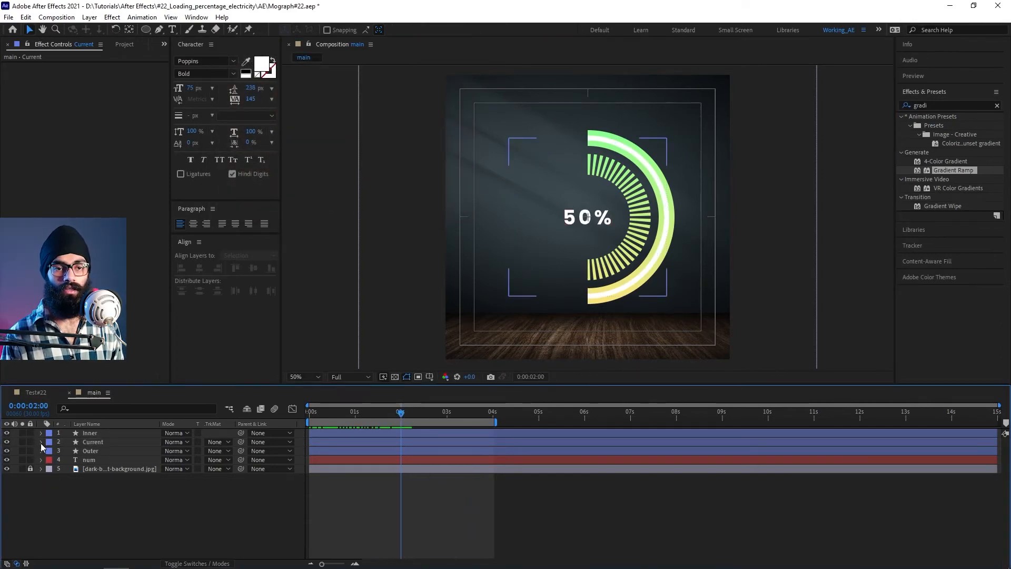
pyautogui.click(41, 443)
pyautogui.click(50, 451)
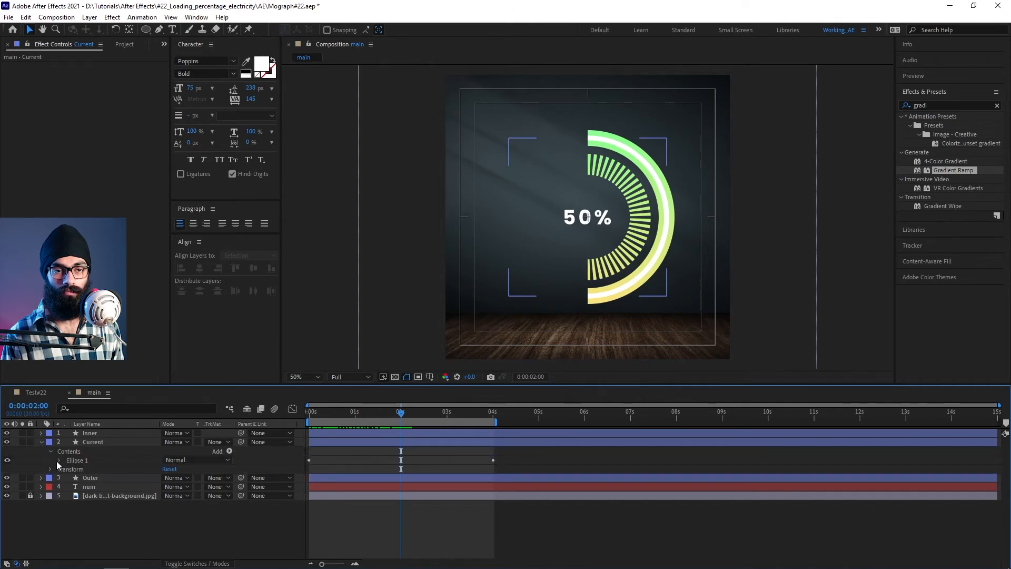
pyautogui.click(58, 460)
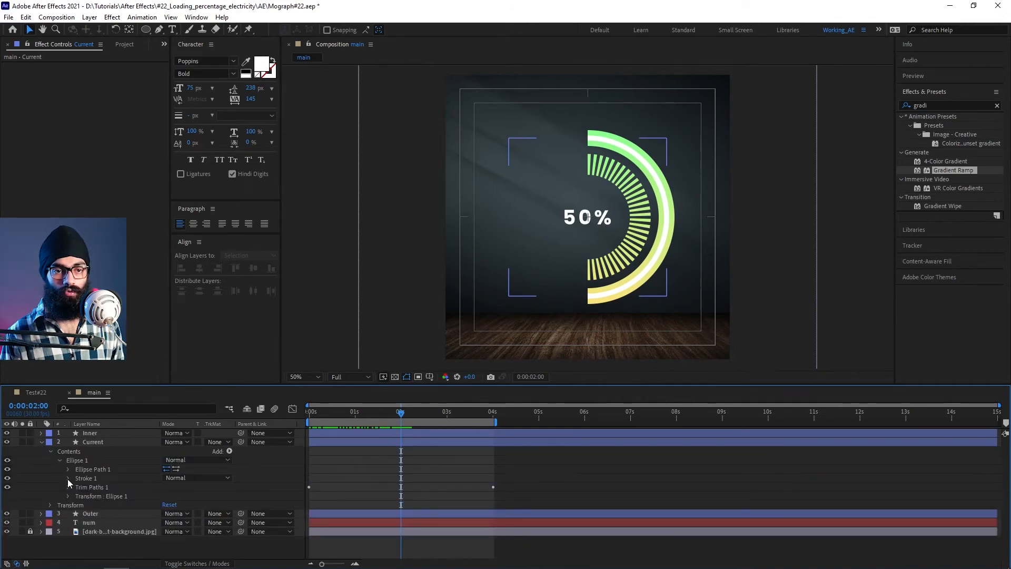
pyautogui.click(68, 479)
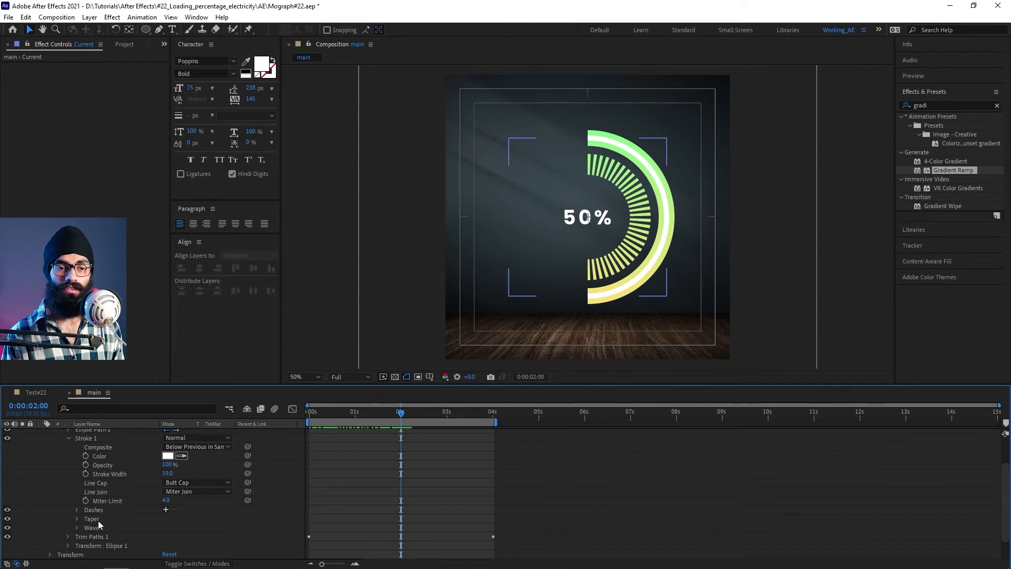
pyautogui.click(77, 520)
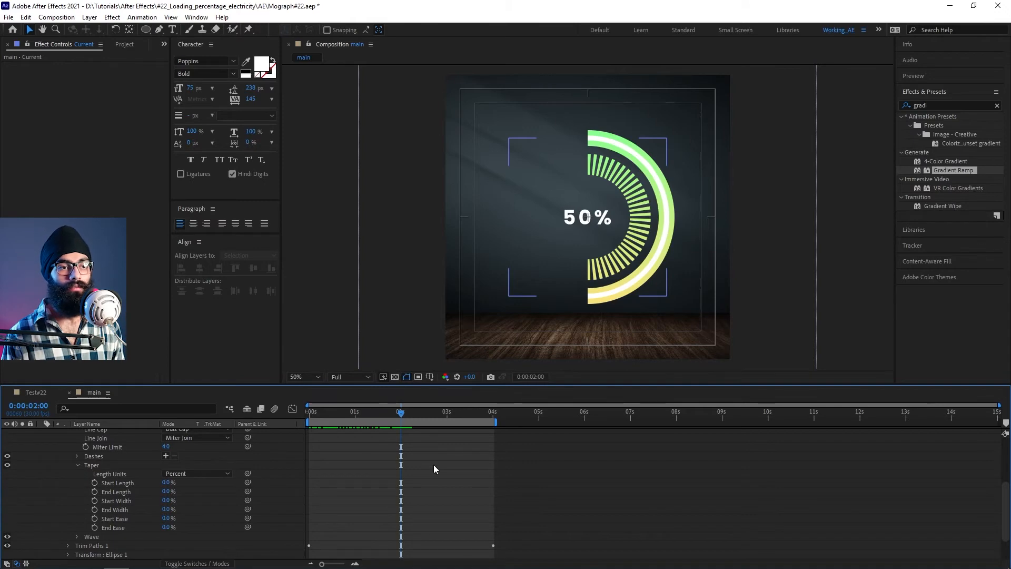
pyautogui.click(132, 503)
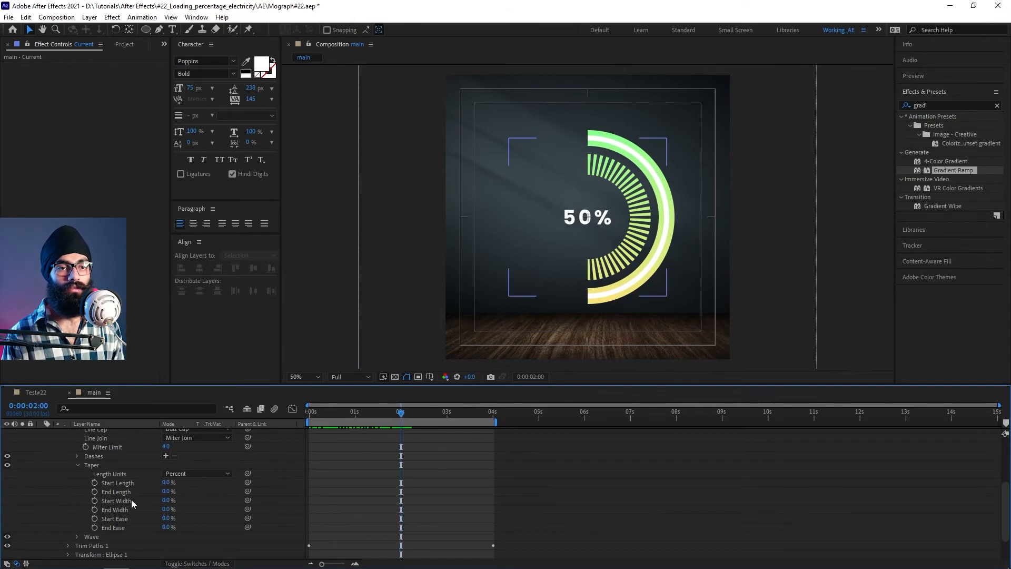
pyautogui.click(166, 484)
pyautogui.write('50')
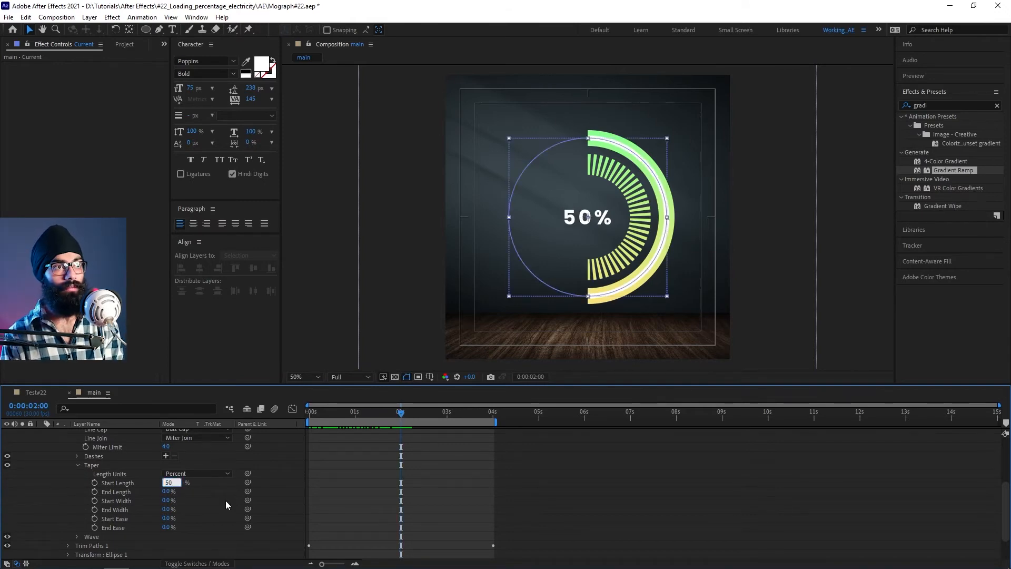
pyautogui.press('Return')
pyautogui.click(841, 215)
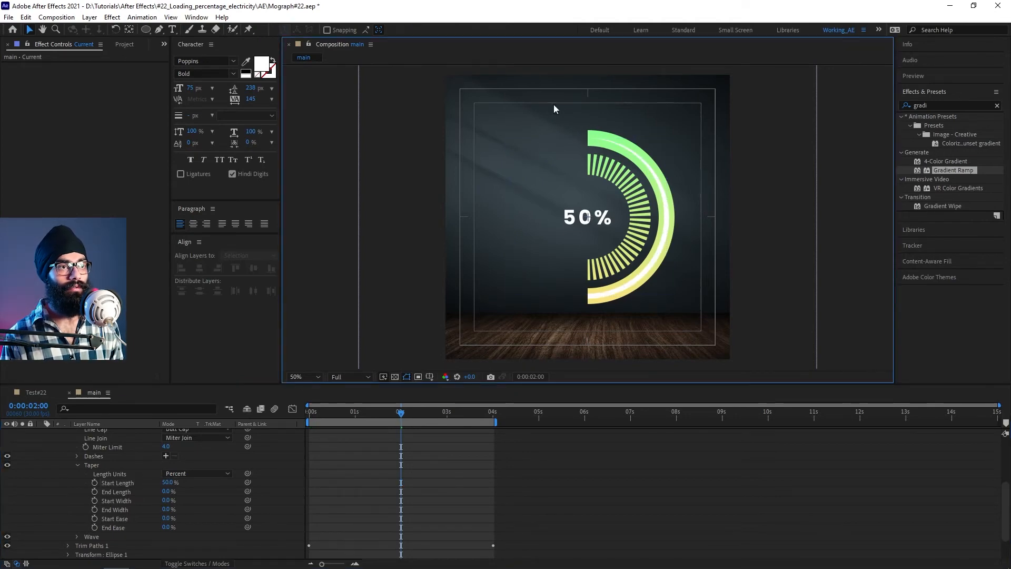
# Keyframe the taper's Start Length at 2 seconds, set it to 0% at 0 seconds and preview the animation
pyautogui.click(95, 483)
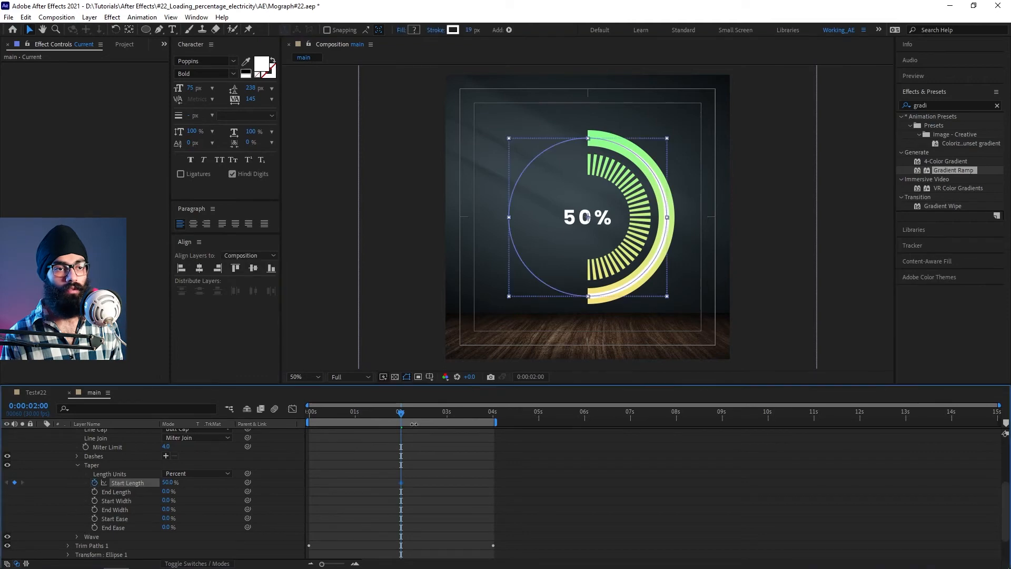
pyautogui.moveTo(406, 418); pyautogui.dragTo(304, 420)
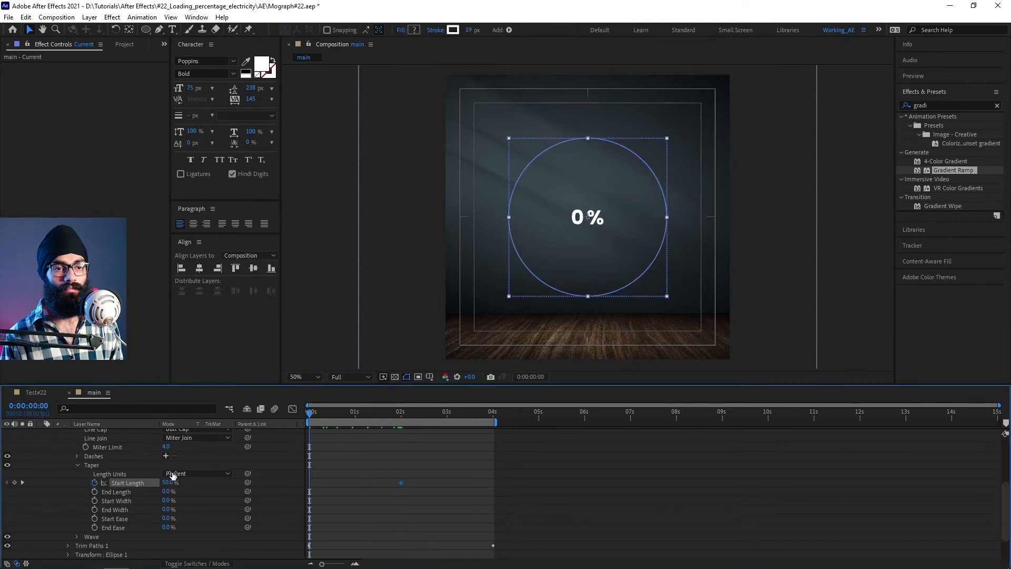
pyautogui.click(165, 483)
pyautogui.write('0')
pyautogui.press('Return')
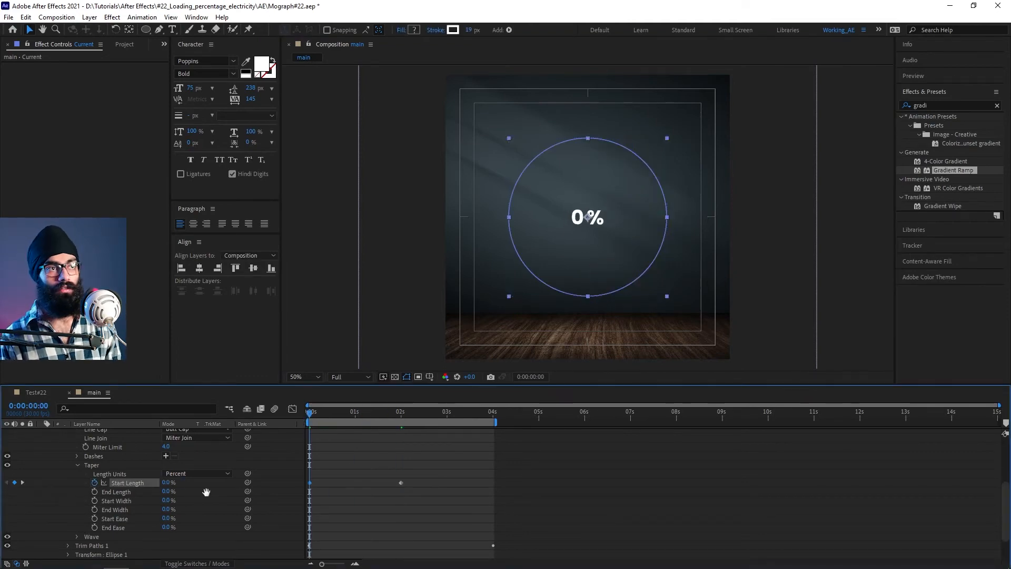
pyautogui.press('space')
pyautogui.press('space')
# Set the taper's Start Length to 0% at 4 seconds
pyautogui.moveTo(410, 416); pyautogui.dragTo(494, 418)
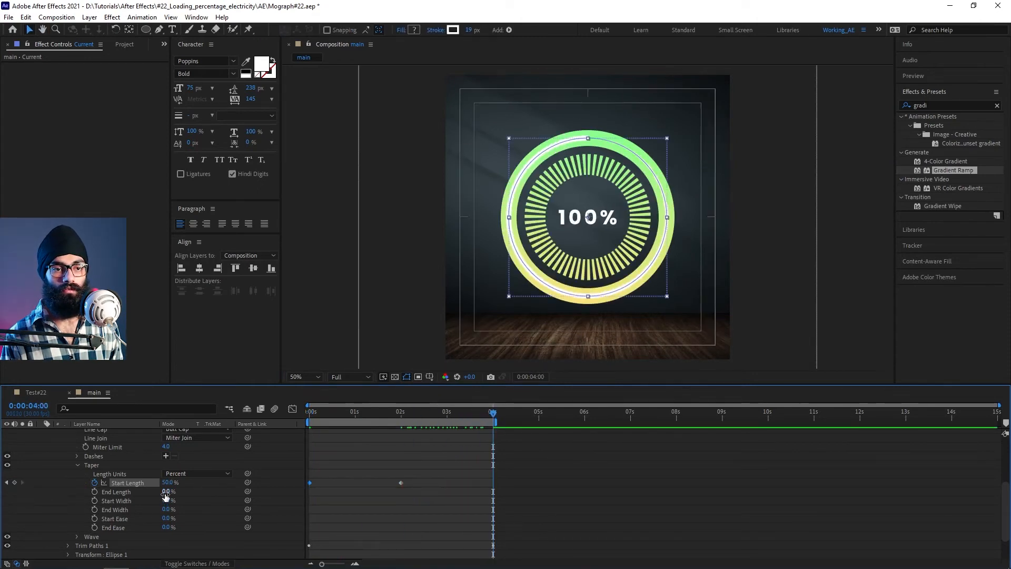
pyautogui.write('0')
pyautogui.press('Return')
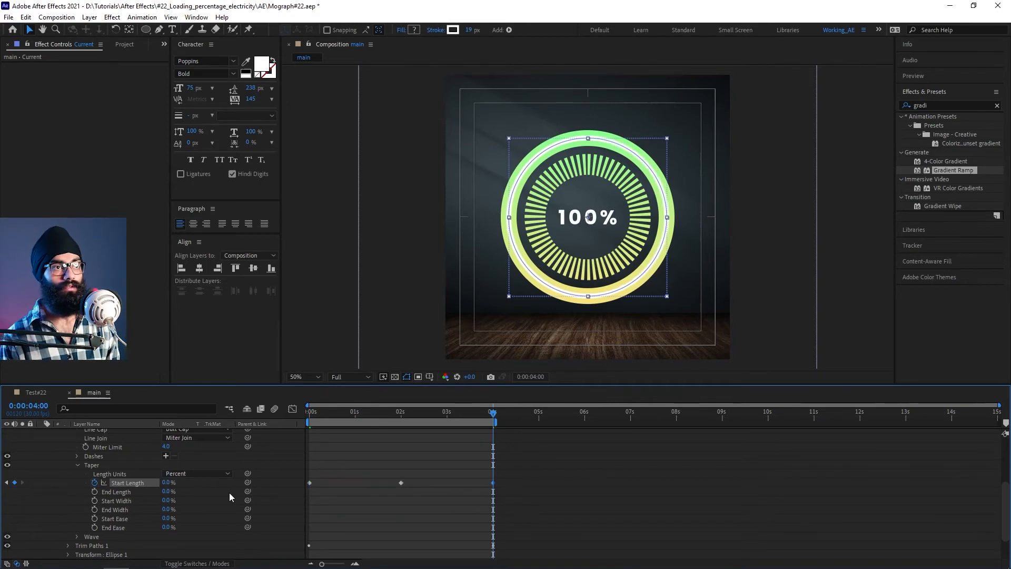
# Keyframe the taper's End Length and set it to 50% at 2 seconds
pyautogui.click(476, 416)
pyautogui.moveTo(481, 429); pyautogui.dragTo(402, 440)
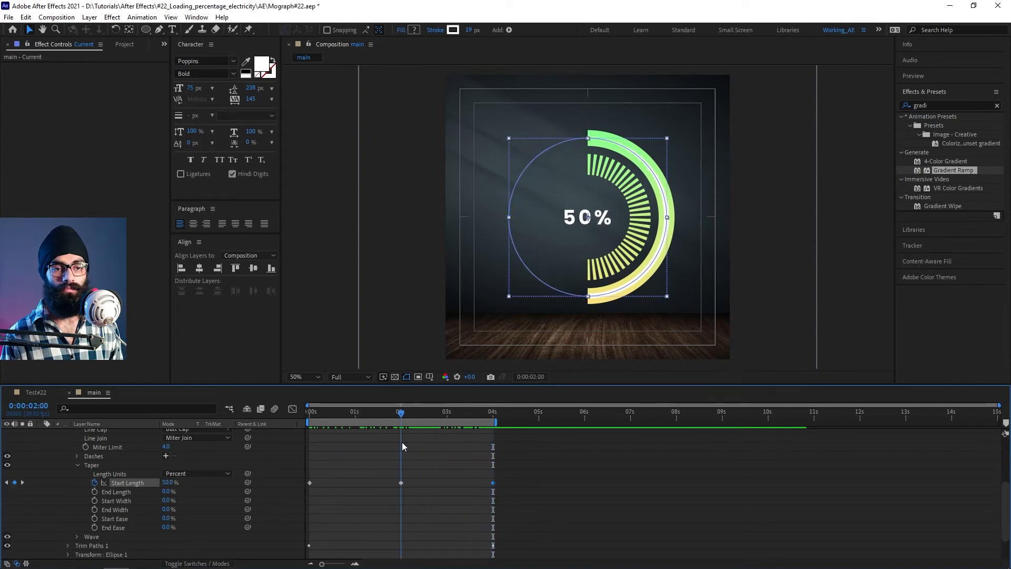
pyautogui.click(401, 492)
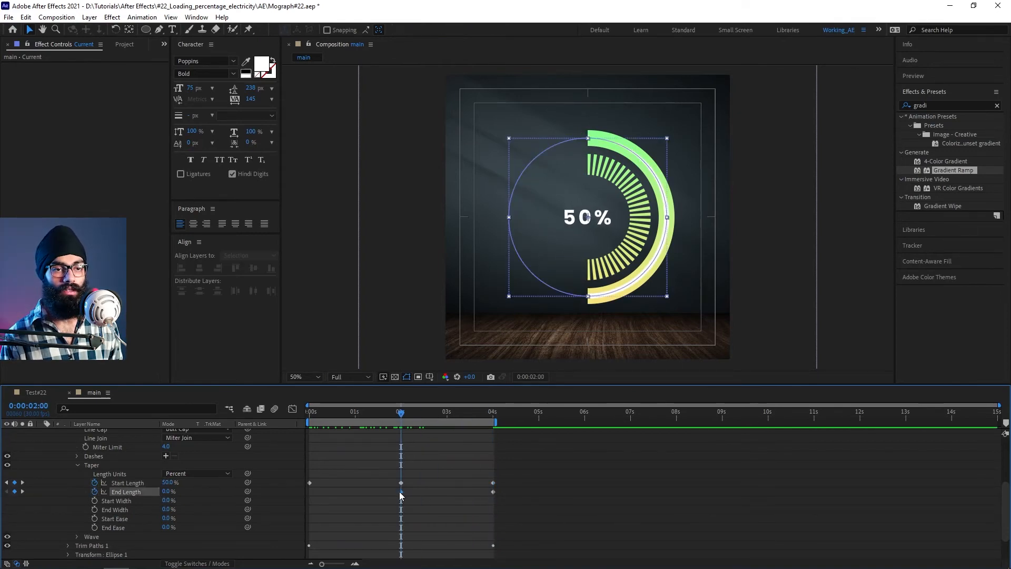
pyautogui.write('50')
pyautogui.press('Return')
# Set the taper's End Length to 0% at 4 seconds and preview the animation
pyautogui.moveTo(473, 414); pyautogui.dragTo(493, 425)
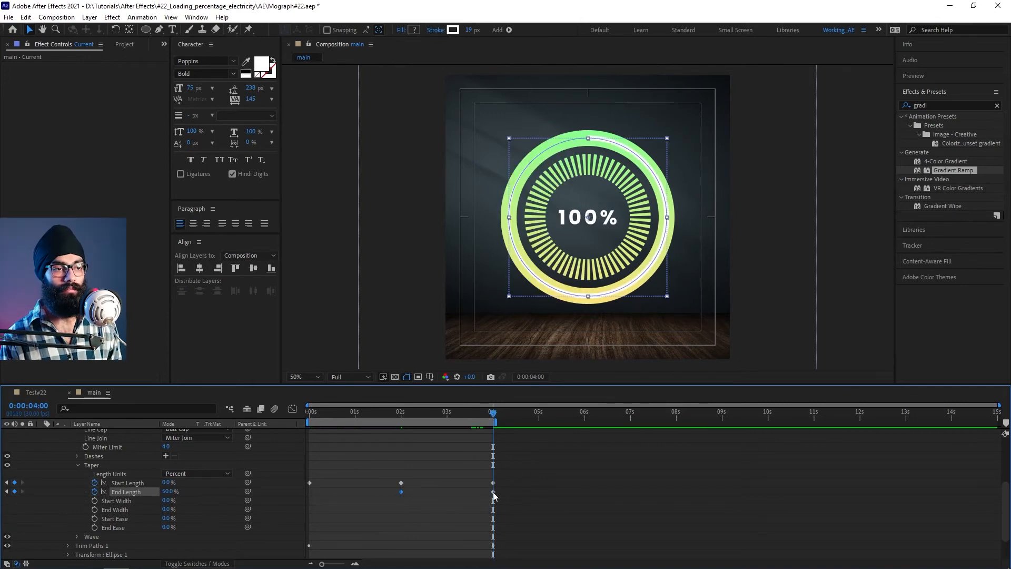
pyautogui.click(164, 491)
pyautogui.write('0')
pyautogui.press('Return')
pyautogui.press('space')
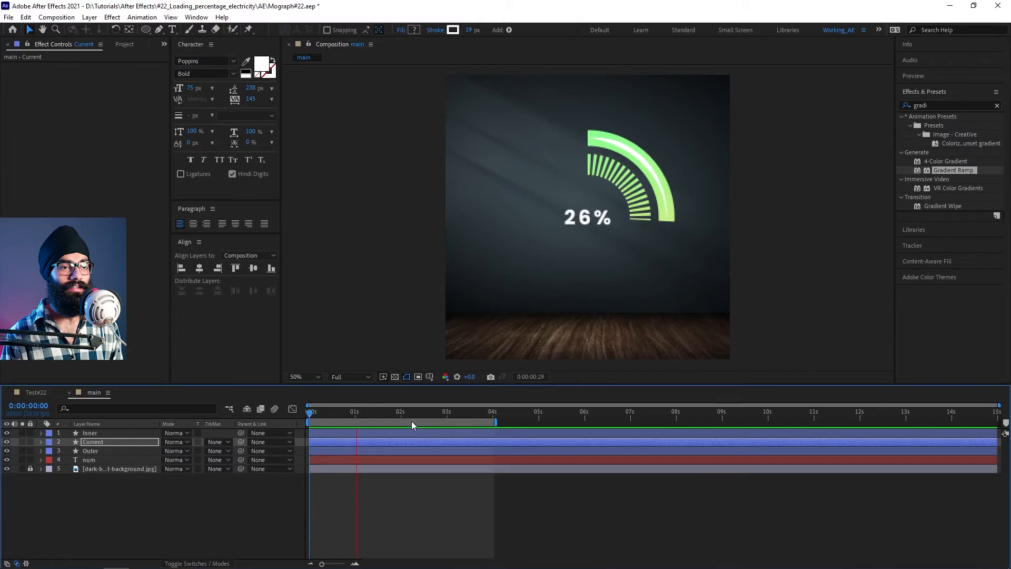
# Pre-compose the Current shape layer into a new composition named Current
pyautogui.moveTo(418, 418); pyautogui.dragTo(448, 418)
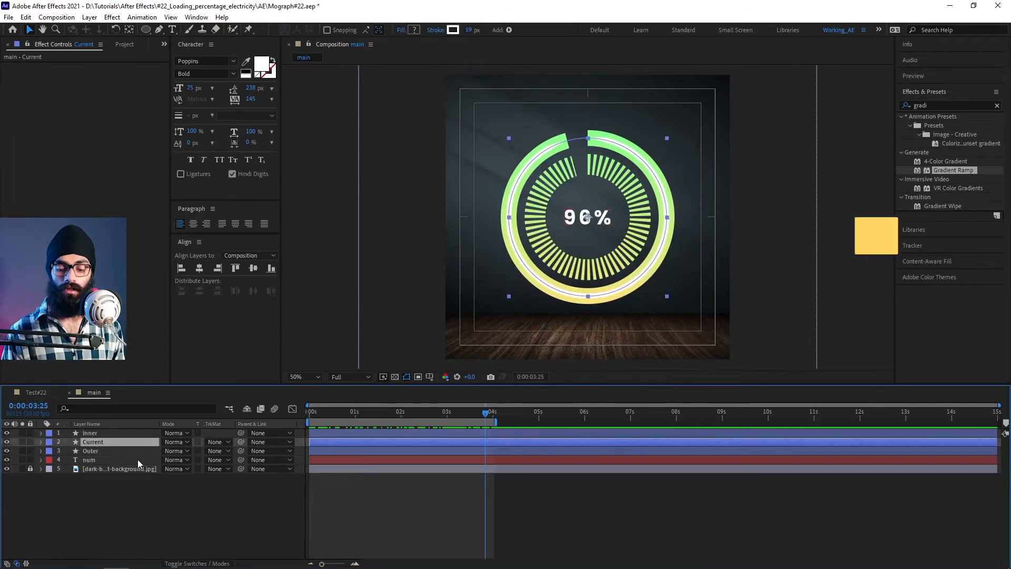
pyautogui.hotkey('ctrl', 'shift', 'c')
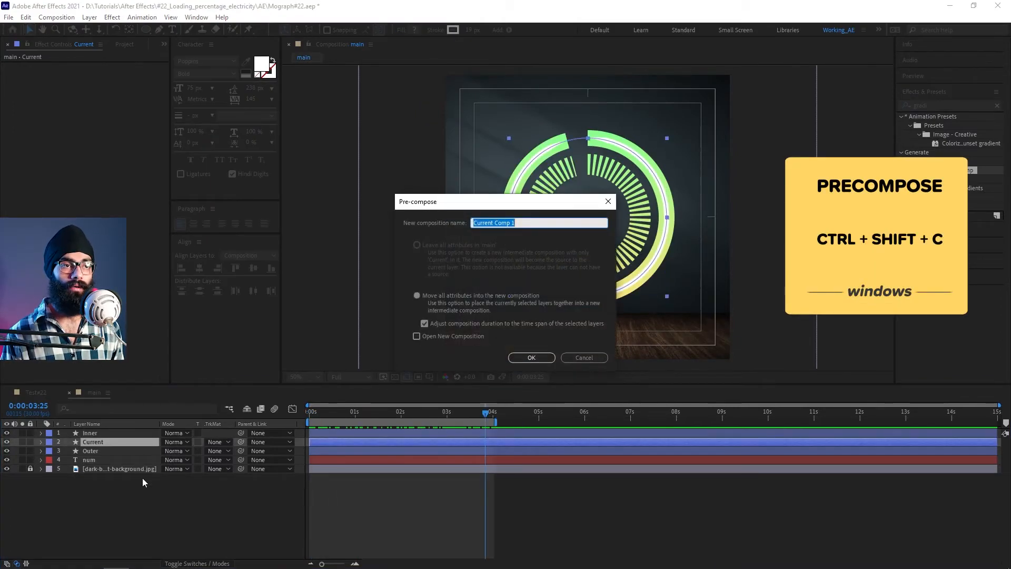
pyautogui.write('Curre')
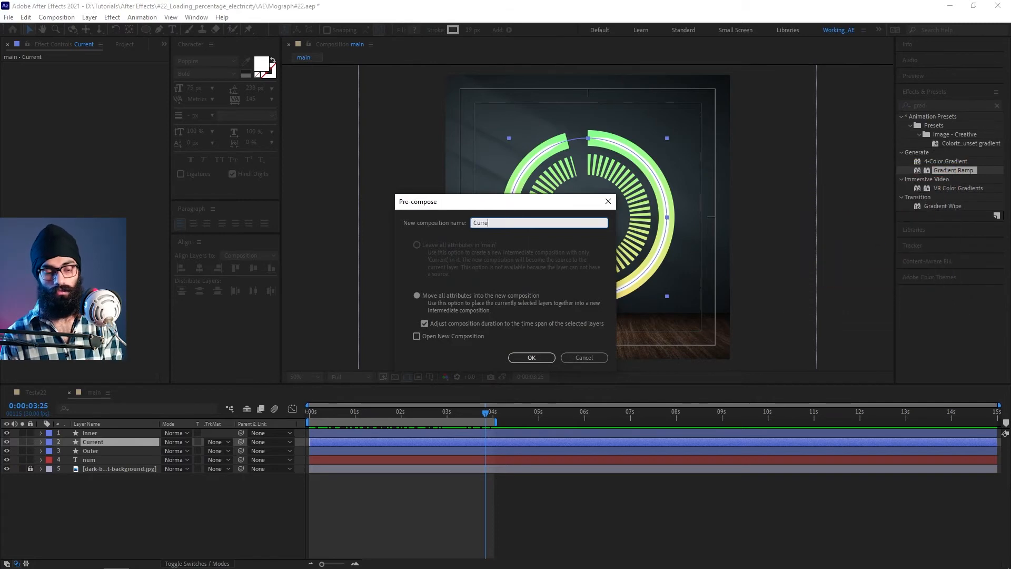
pyautogui.write('nt')
pyautogui.press('Return')
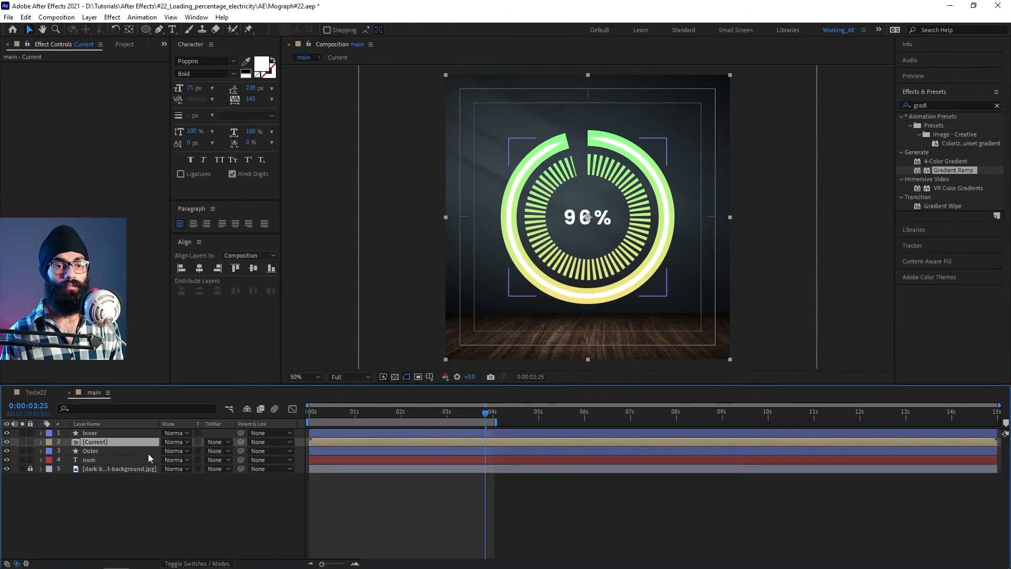
# Open the Current composition and add an adjustment layer named Effects above the shape layer
pyautogui.doubleClick(105, 441)
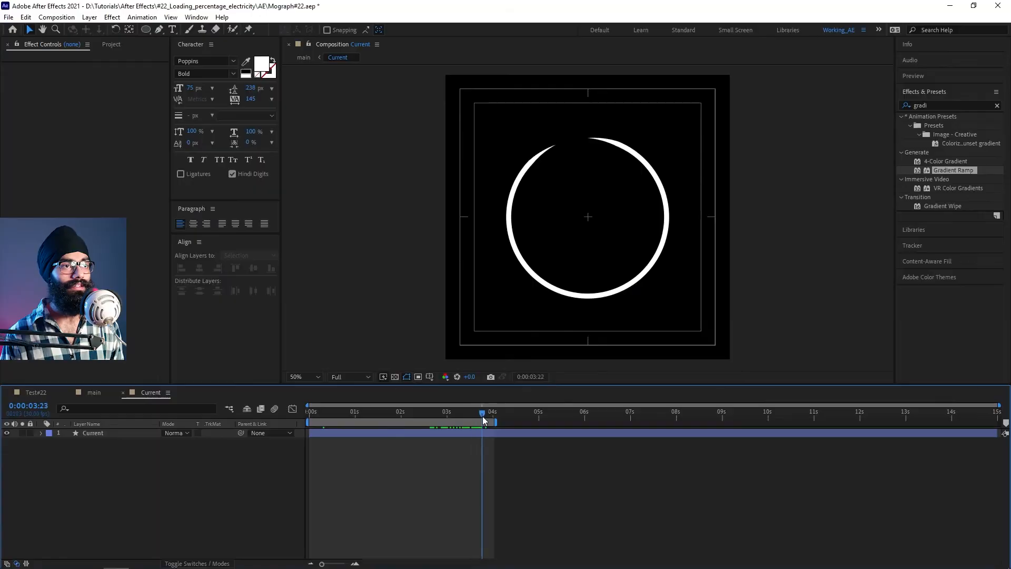
pyautogui.rightClick(200, 478)
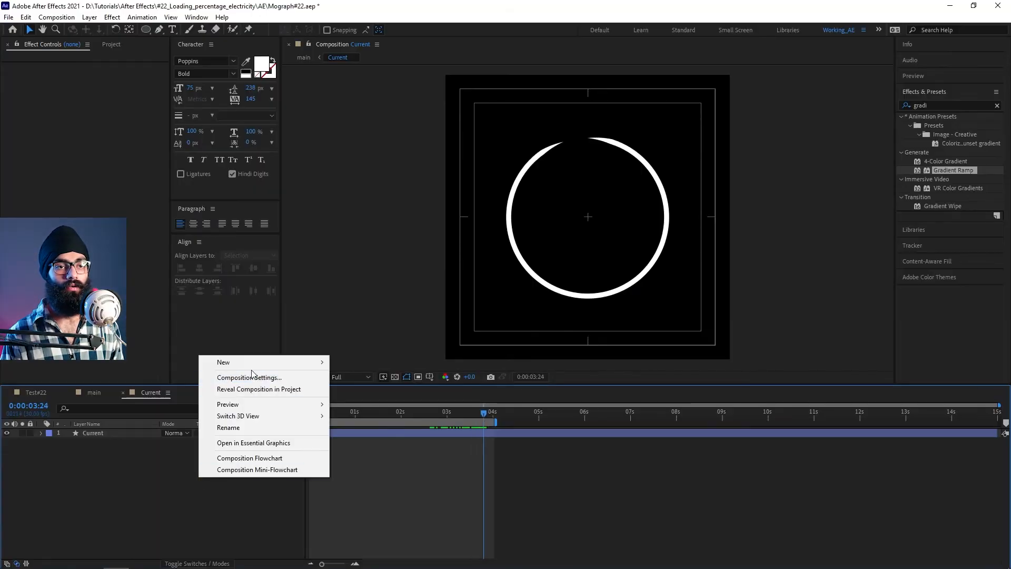
pyautogui.moveTo(248, 362)
pyautogui.click(390, 447)
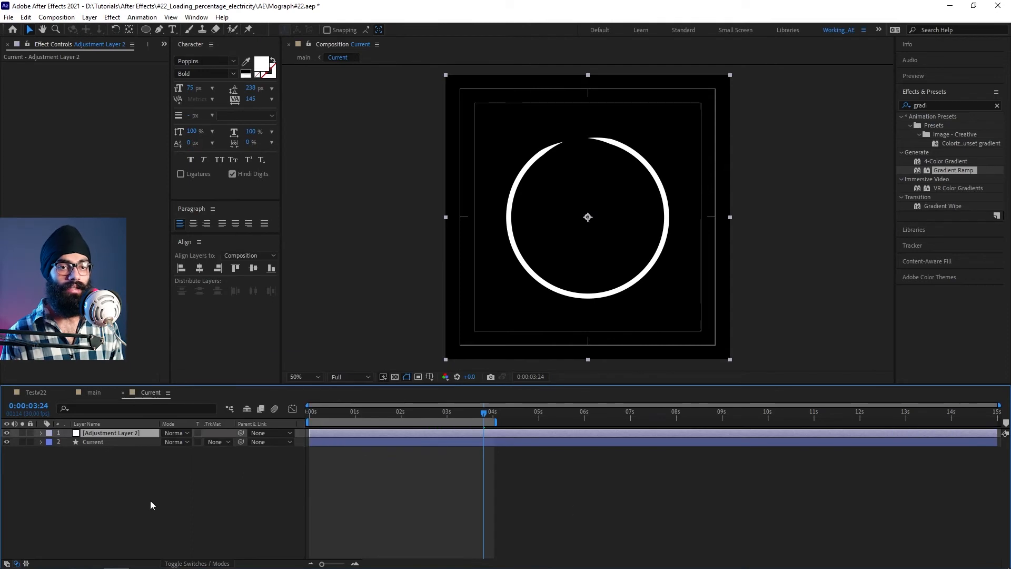
pyautogui.press('Return')
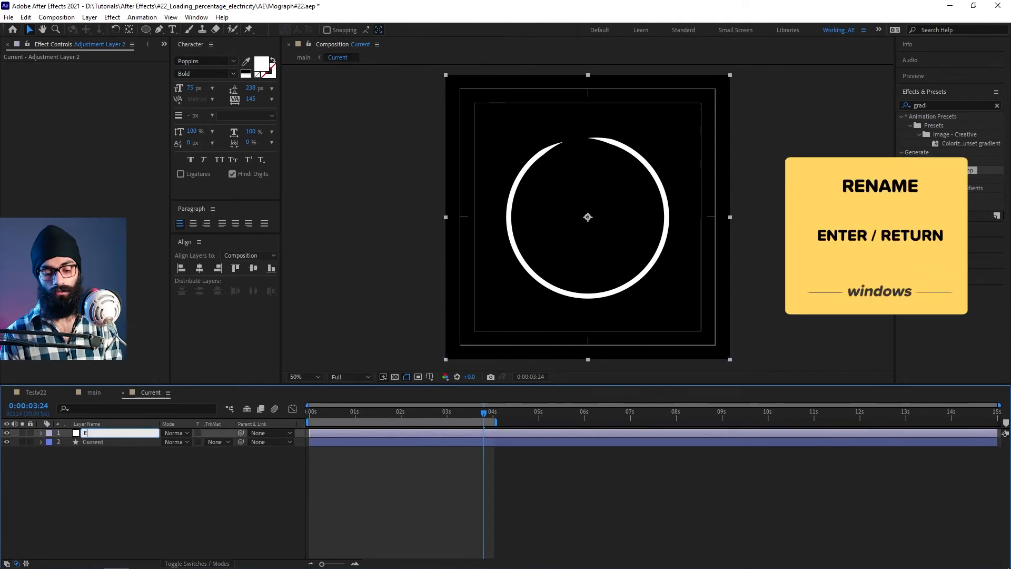
pyautogui.write('Effects')
pyautogui.press('Return')
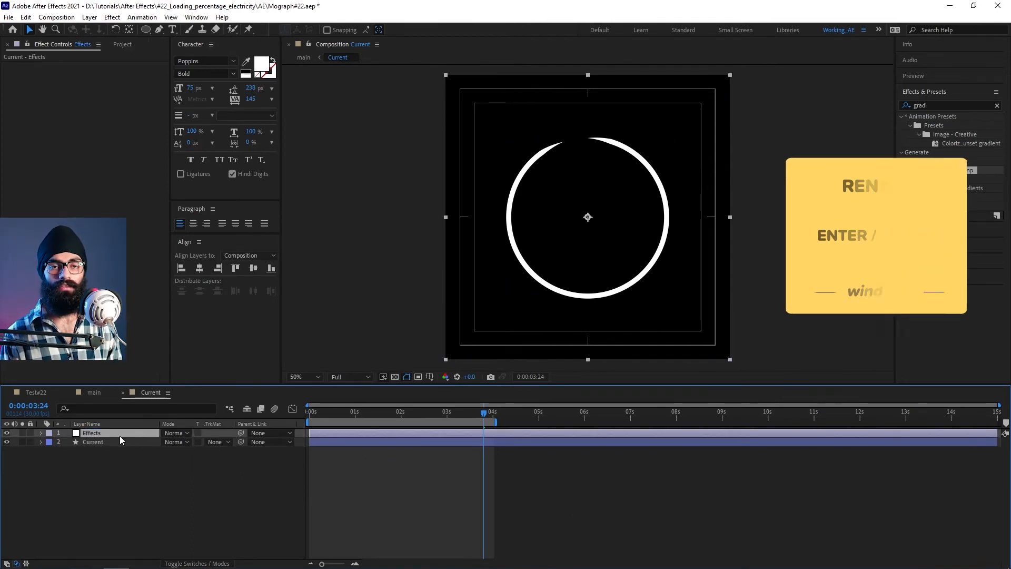
# Find the Turbulent Displace effect and apply it to the Effects adjustment layer
pyautogui.hotkey('ctrl', '5')
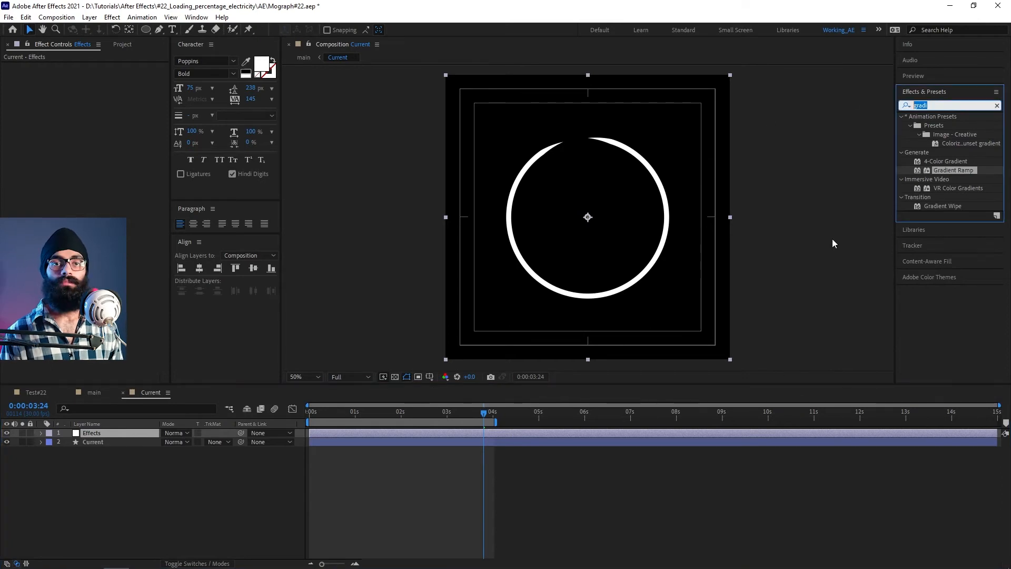
pyautogui.write('turbulent')
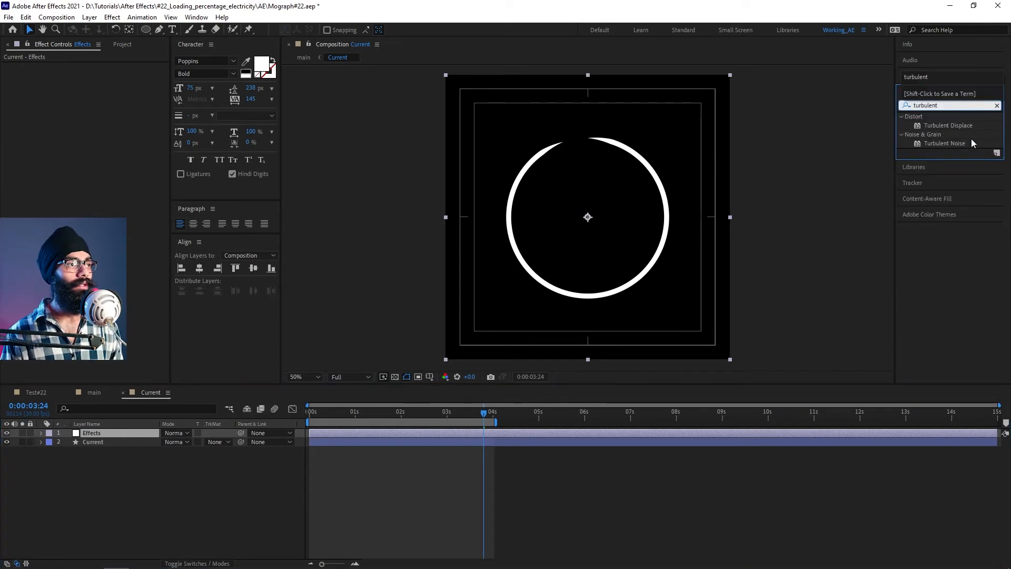
pyautogui.moveTo(968, 127)
pyautogui.mouseDown()
pyautogui.moveTo(101, 442)
pyautogui.moveTo(105, 432)
pyautogui.mouseUp()
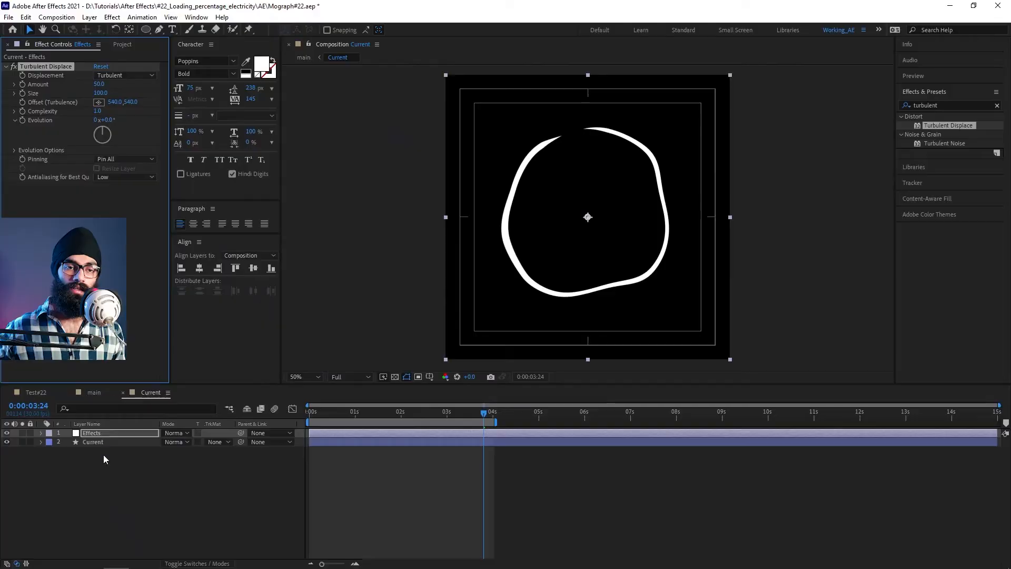
pyautogui.click(122, 441)
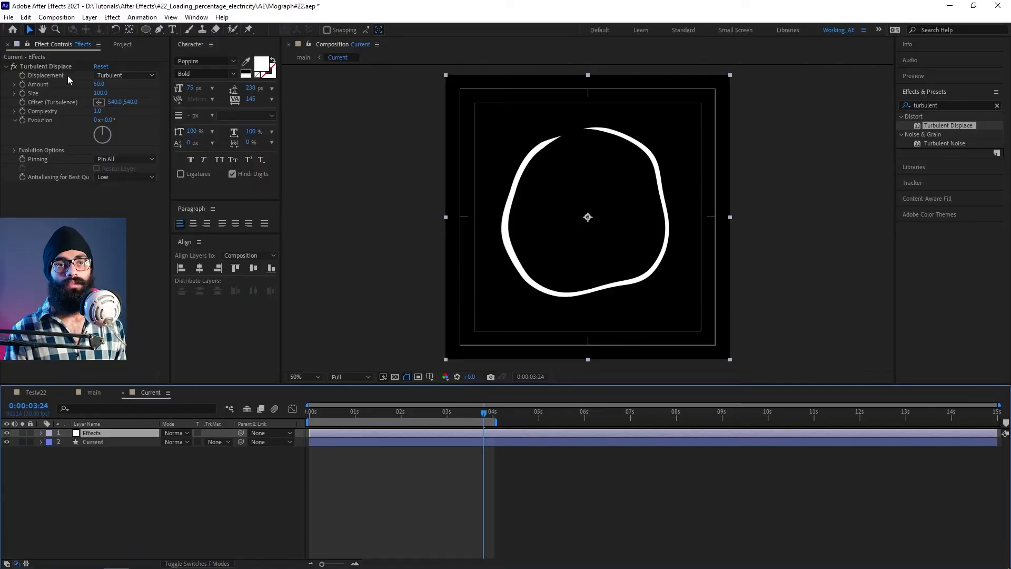
# Set Turbulent Displace's Amount to 100, Size to 10 and Complexity to 10, and preview the distorted ring
pyautogui.click(113, 83)
pyautogui.write('100')
pyautogui.press('Return')
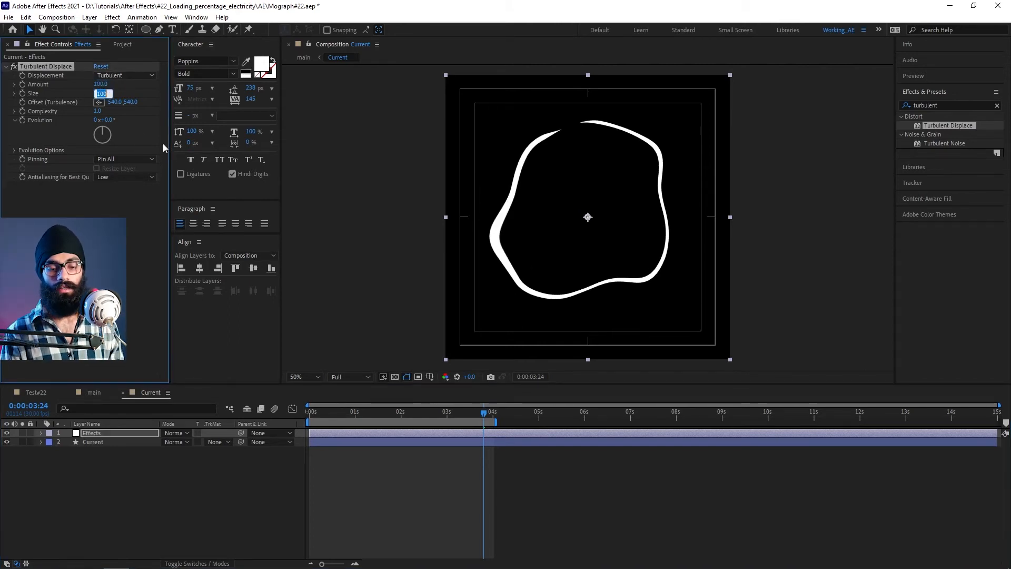
pyautogui.write('10')
pyautogui.press('Return')
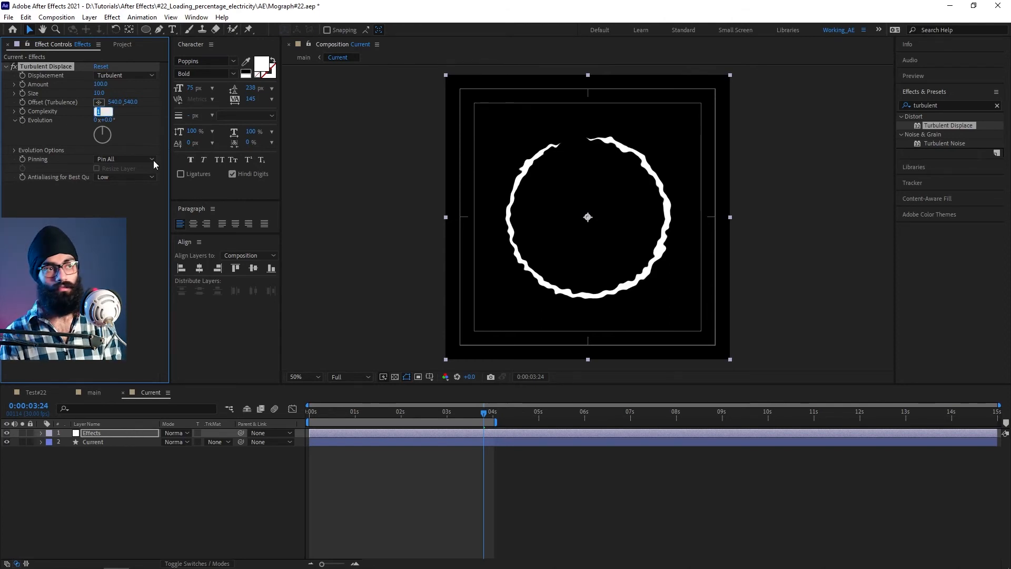
pyautogui.write('5')
pyautogui.press('Return')
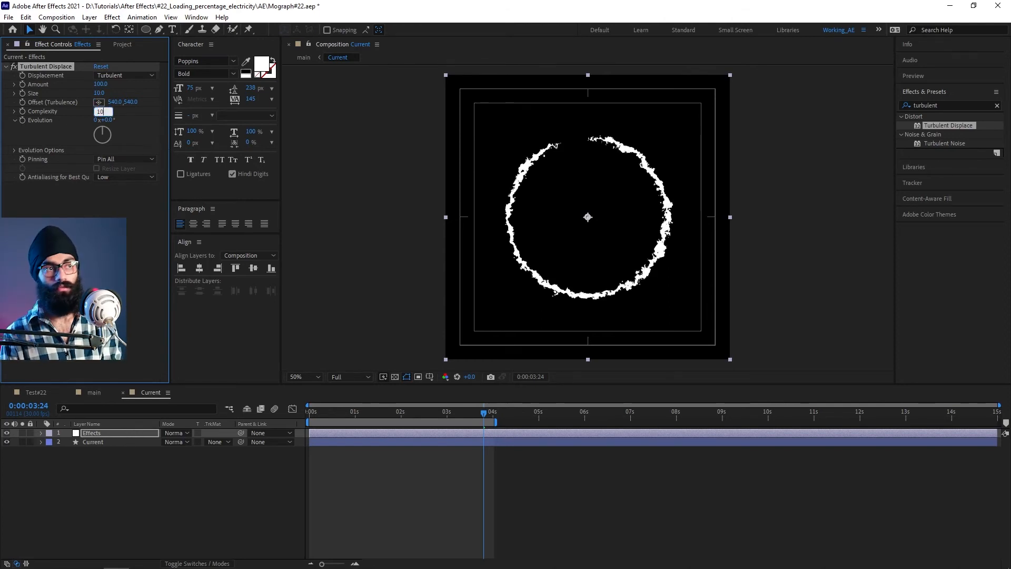
pyautogui.press('space')
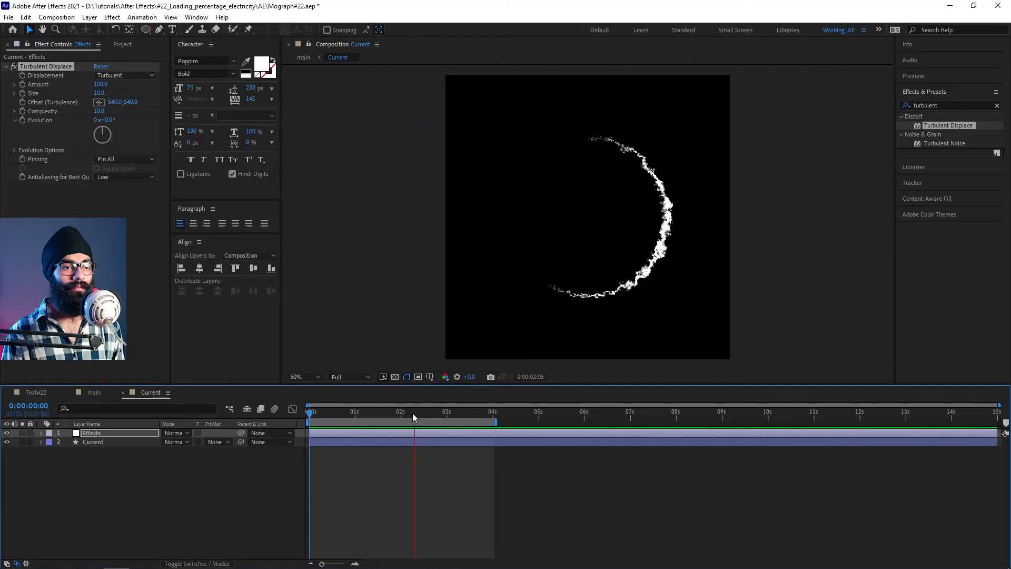
pyautogui.moveTo(412, 413)
pyautogui.mouseDown()
pyautogui.moveTo(476, 419)
pyautogui.moveTo(426, 419)
pyautogui.mouseUp()
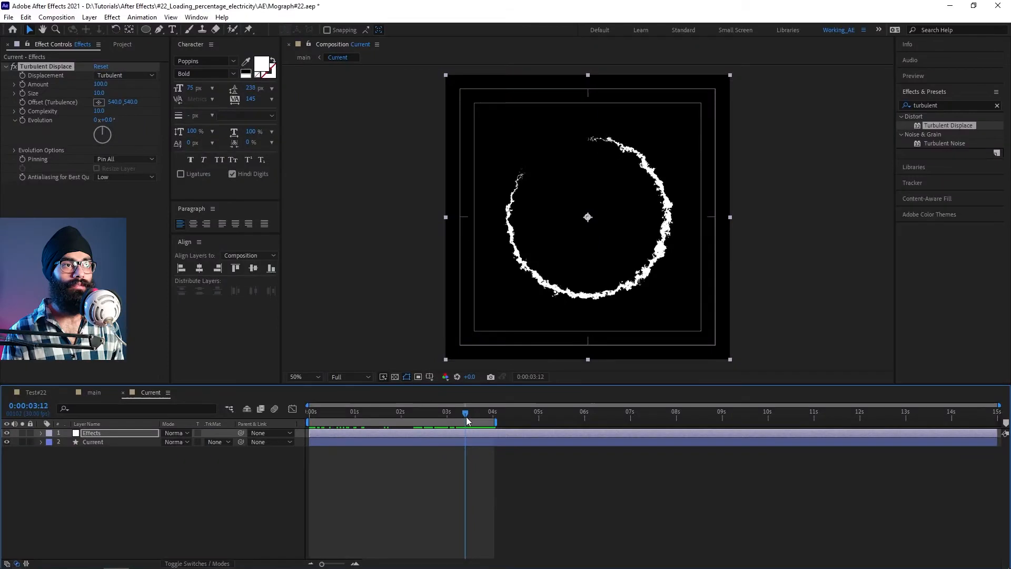
pyautogui.moveTo(467, 420)
pyautogui.mouseDown()
pyautogui.moveTo(395, 421)
pyautogui.moveTo(490, 421)
pyautogui.moveTo(371, 423)
pyautogui.moveTo(439, 420)
pyautogui.mouseUp()
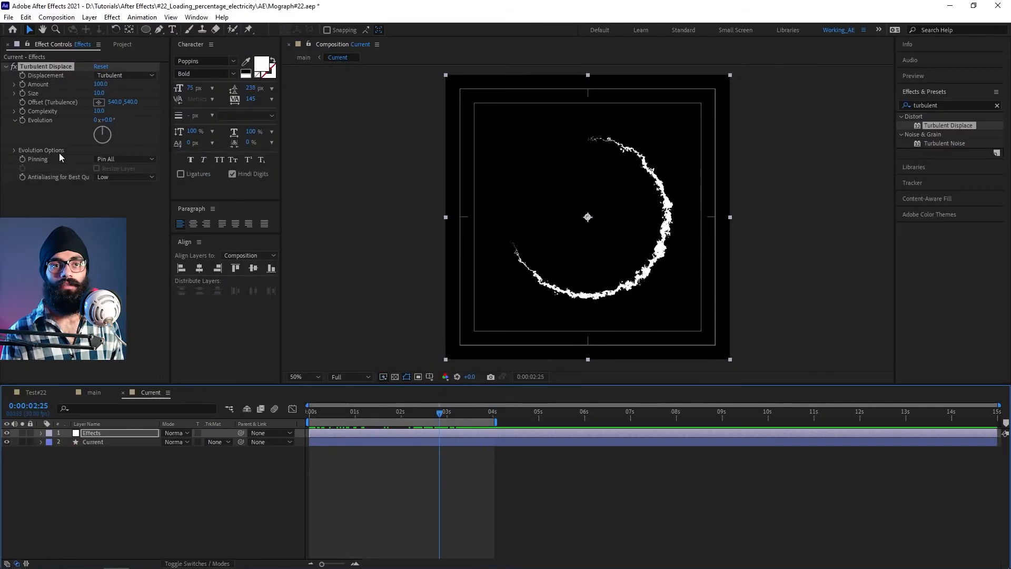
# Give Turbulent Displace's Evolution the expression time*500; and preview the animation
pyautogui.click(46, 120)
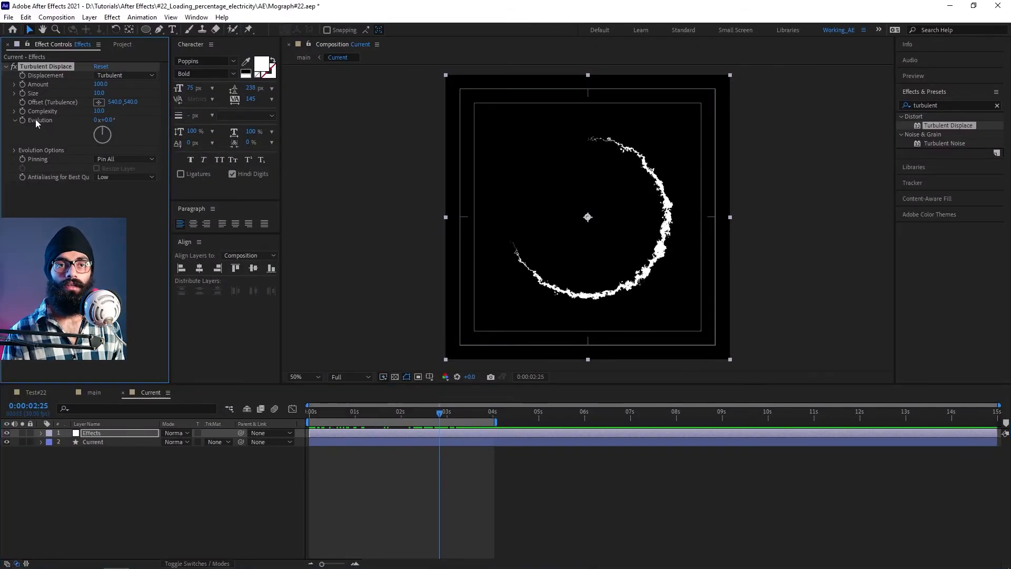
pyautogui.keyDown('alt'); pyautogui.click(23, 120); pyautogui.keyUp('alt')
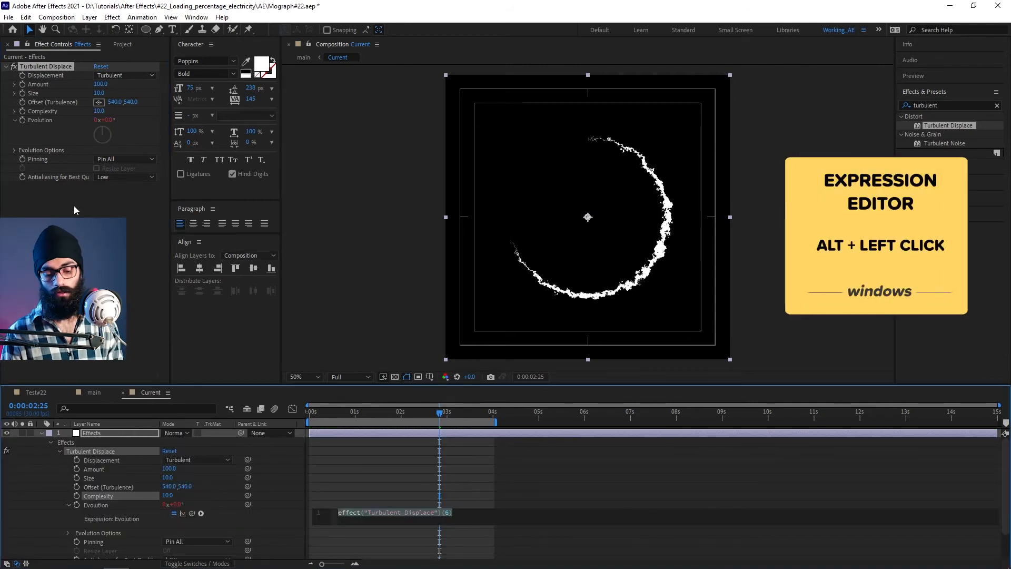
pyautogui.write('time')
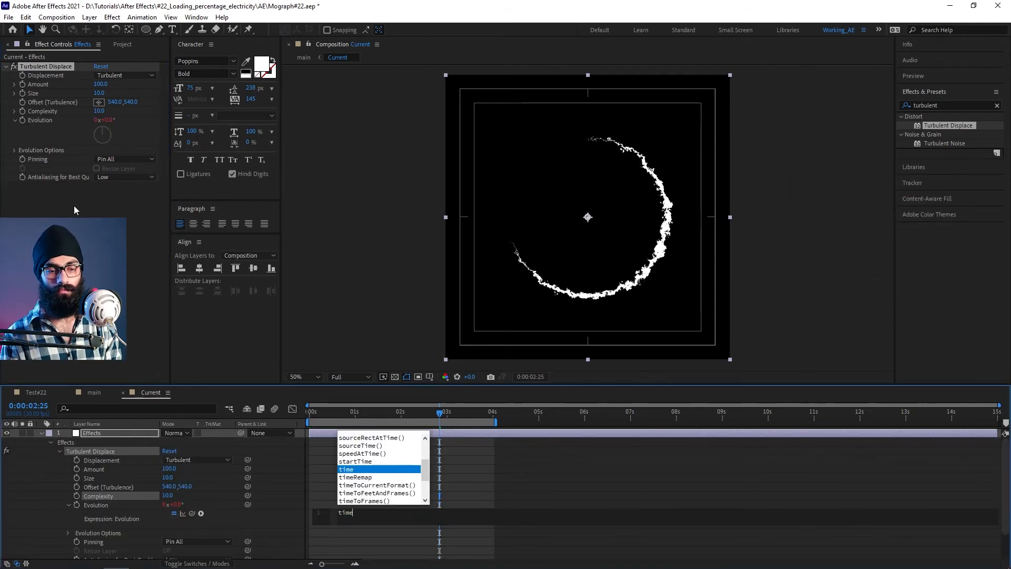
pyautogui.write('*500;')
pyautogui.press('KP_Enter')
pyautogui.press('space')
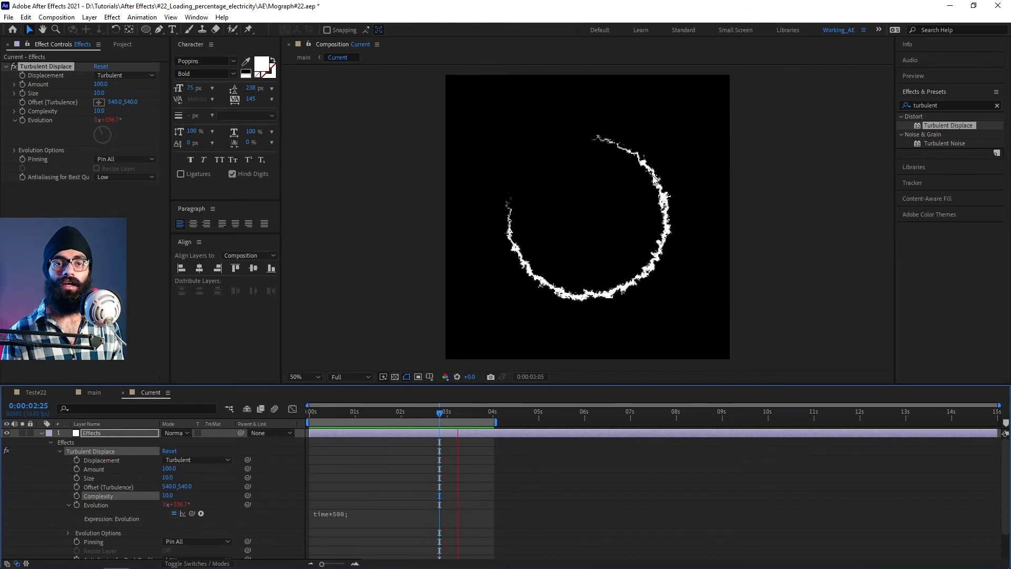
pyautogui.press('space')
# Try time*1000; as the Evolution expression, compare the previews and undo the change
pyautogui.click(342, 515)
pyautogui.write('time*100')
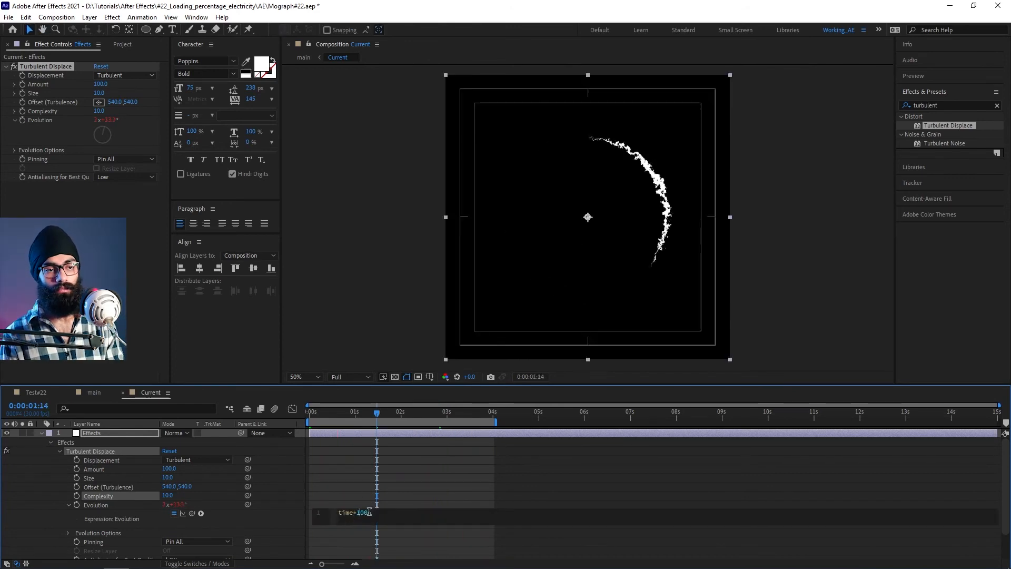
pyautogui.write('0;')
pyautogui.click(639, 322)
pyautogui.press('space')
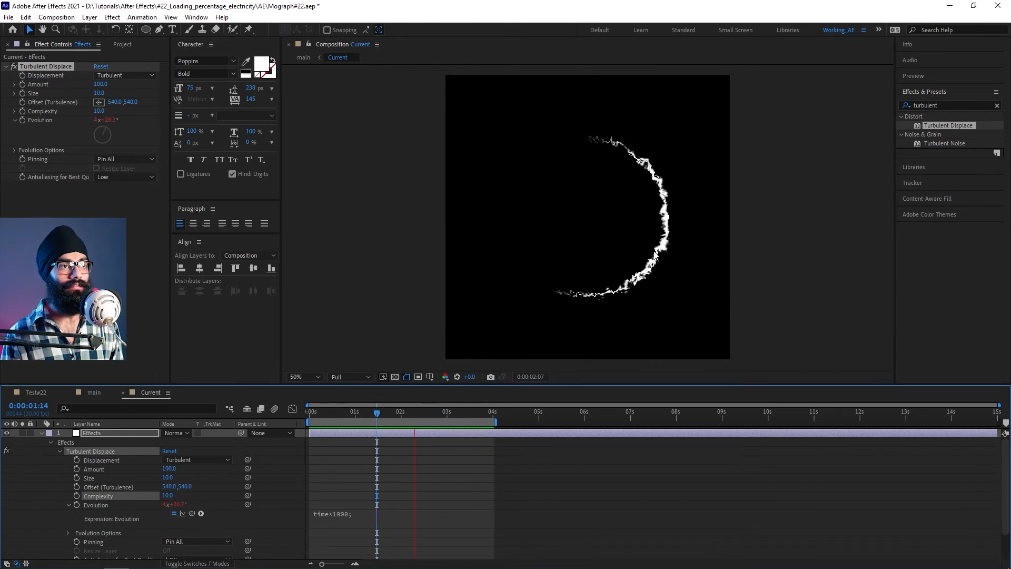
pyautogui.press('space')
pyautogui.hotkey('ctrl', 'z')
pyautogui.press('space')
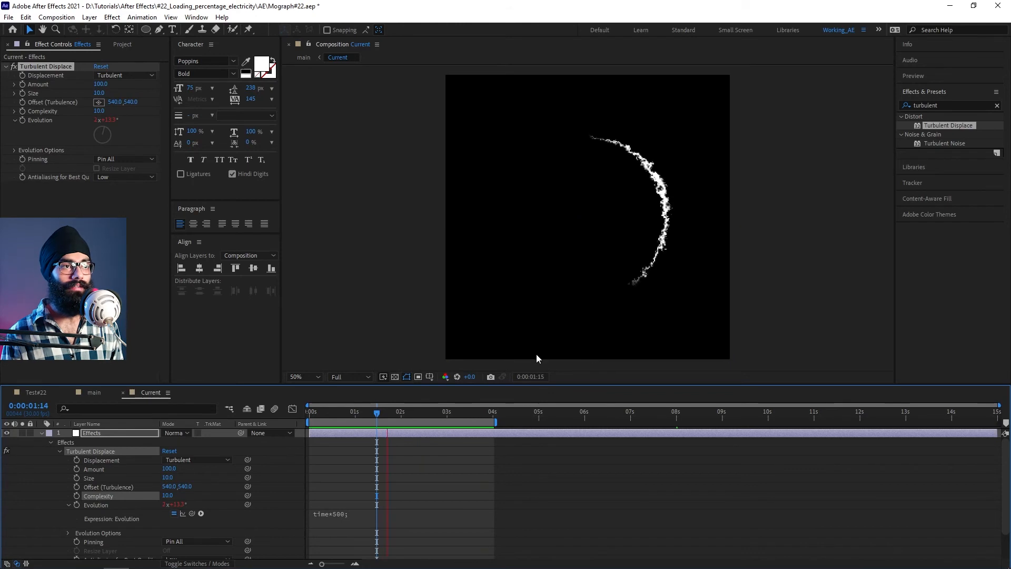
pyautogui.press('space')
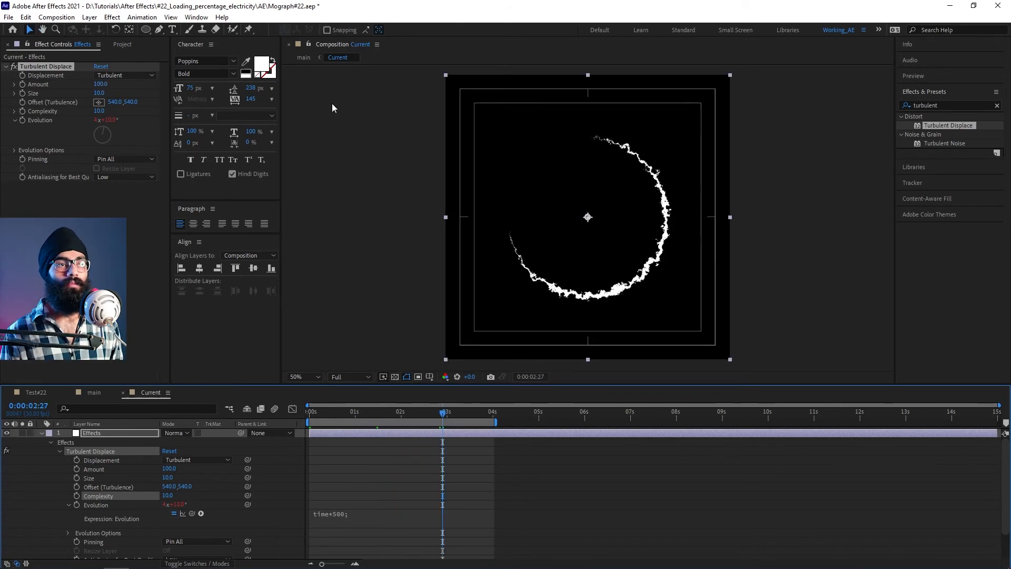
# Try a duplicate Turbulent Displace with Bulge displacement and an Amount of 182, and delete the duplicate
pyautogui.click(50, 68)
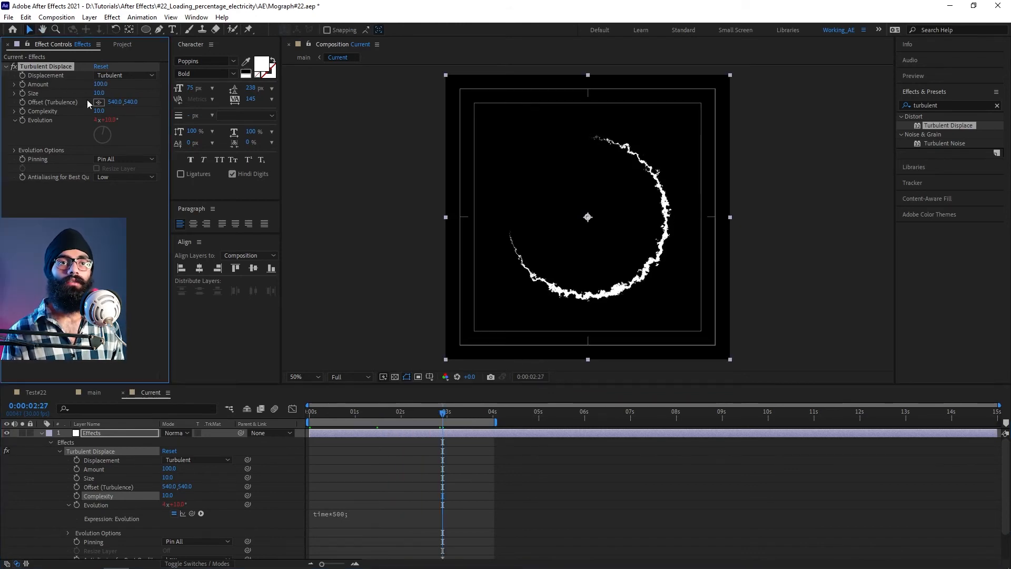
pyautogui.hotkey('ctrl', 'd')
pyautogui.click(144, 200)
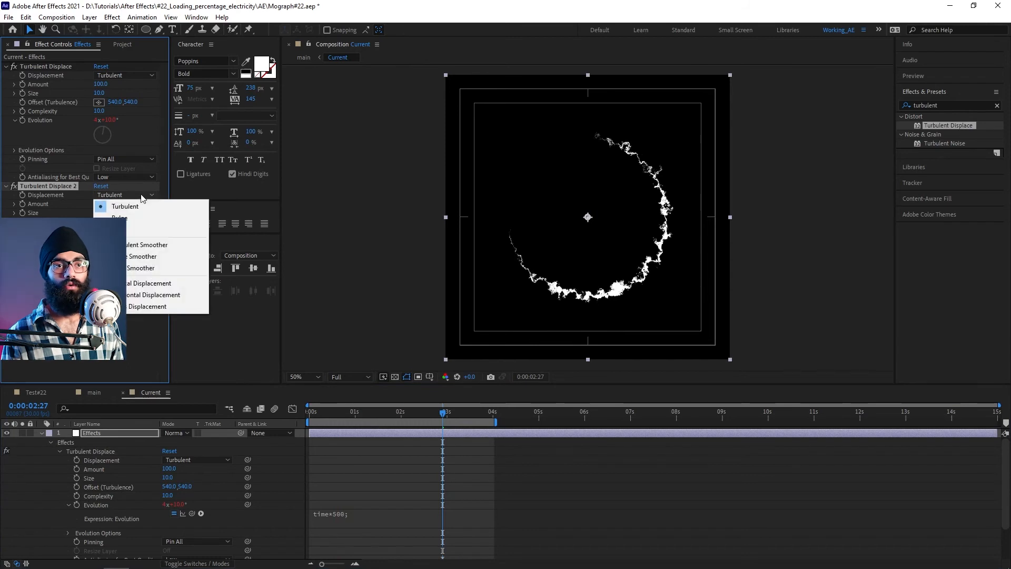
pyautogui.click(143, 216)
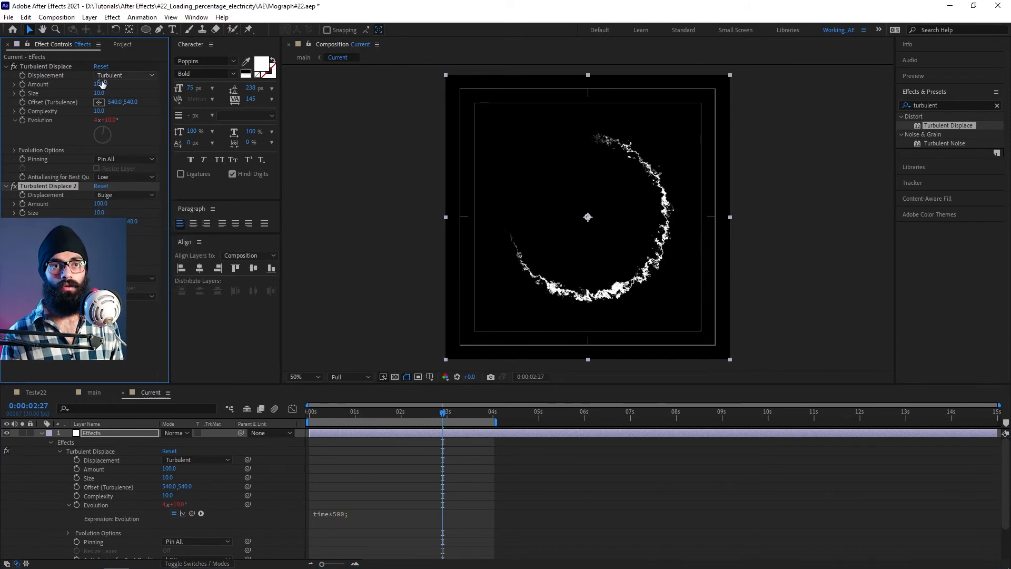
pyautogui.moveTo(101, 204); pyautogui.dragTo(112, 213)
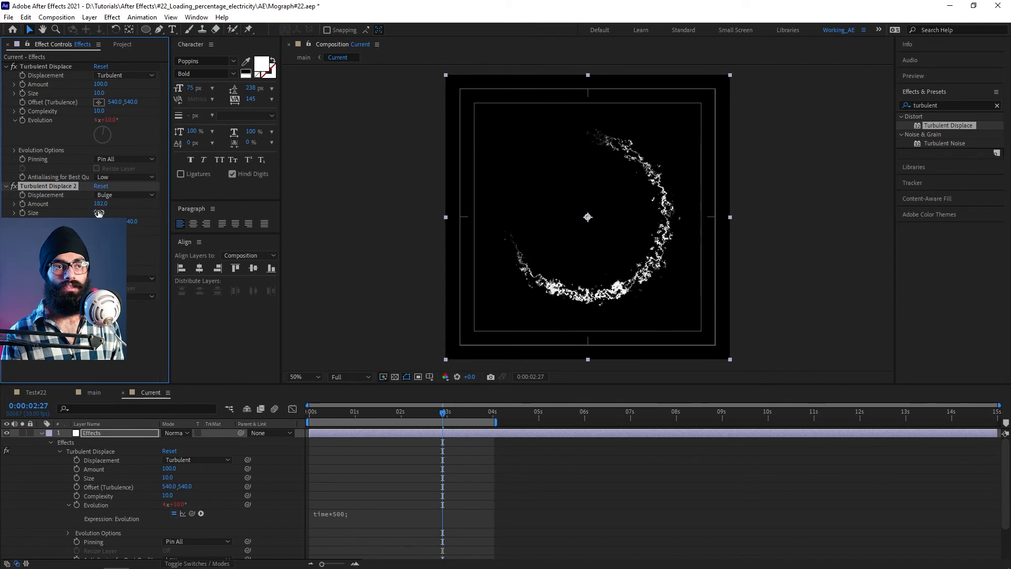
pyautogui.press('space')
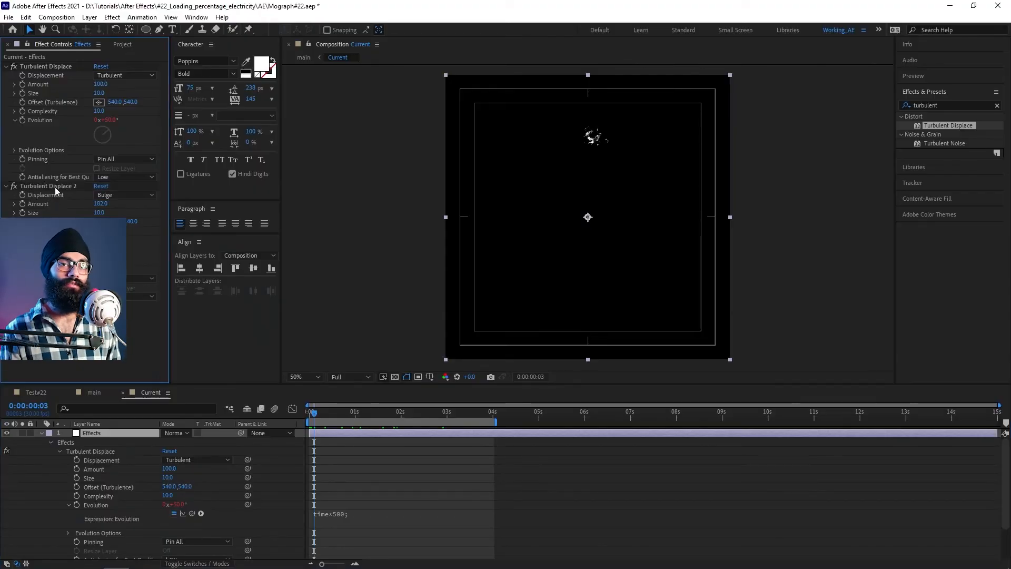
pyautogui.click(55, 186)
pyautogui.press('Delete')
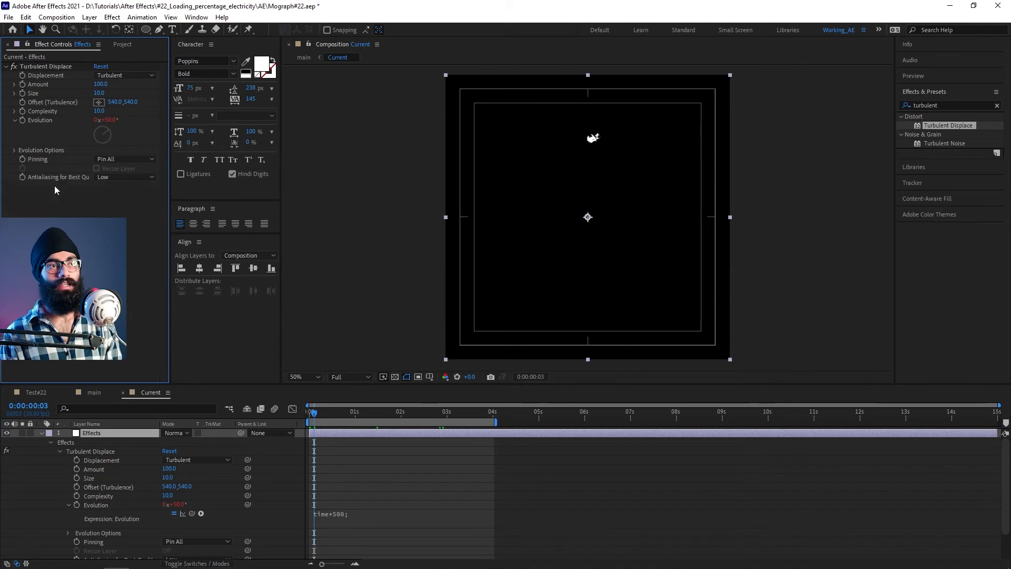
# Preview the electric current with the single Turbulent Displace effect and collapse the effect's settings
pyautogui.press('space')
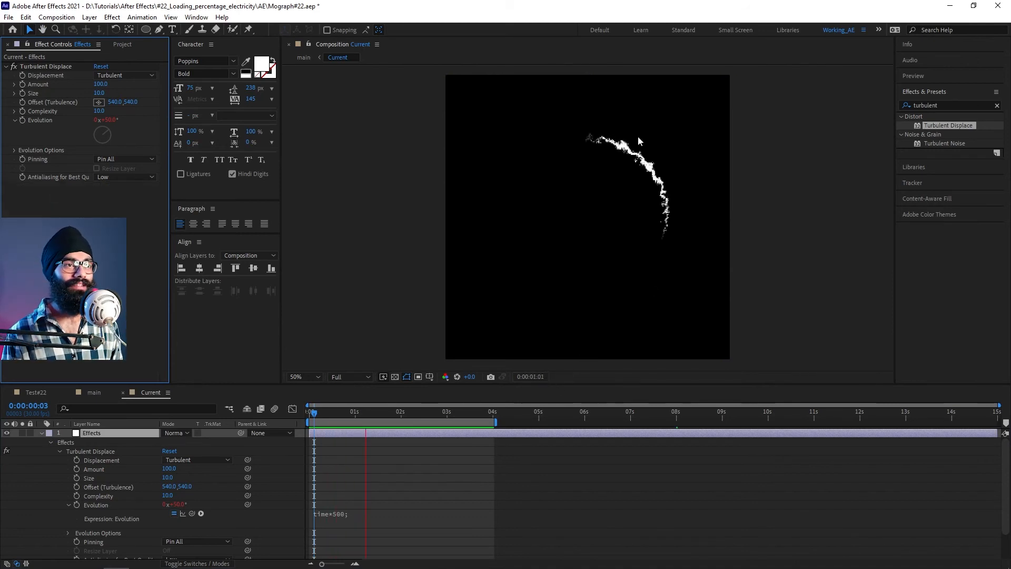
pyautogui.press('space')
pyautogui.click(5, 67)
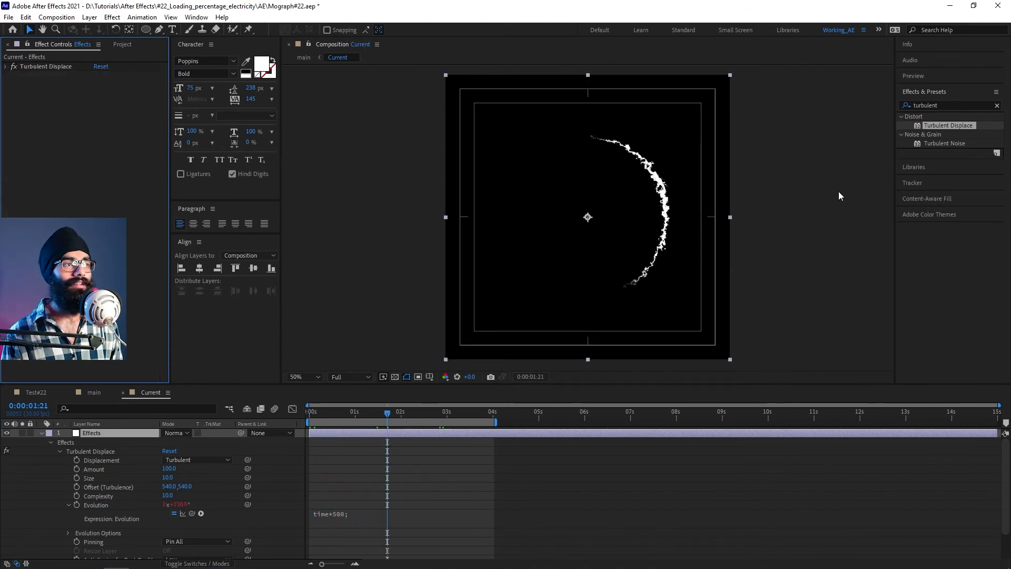
# Apply a Tint effect to the Effects layer and map white to orange FFBE4C
pyautogui.click(904, 103)
pyautogui.write('tint')
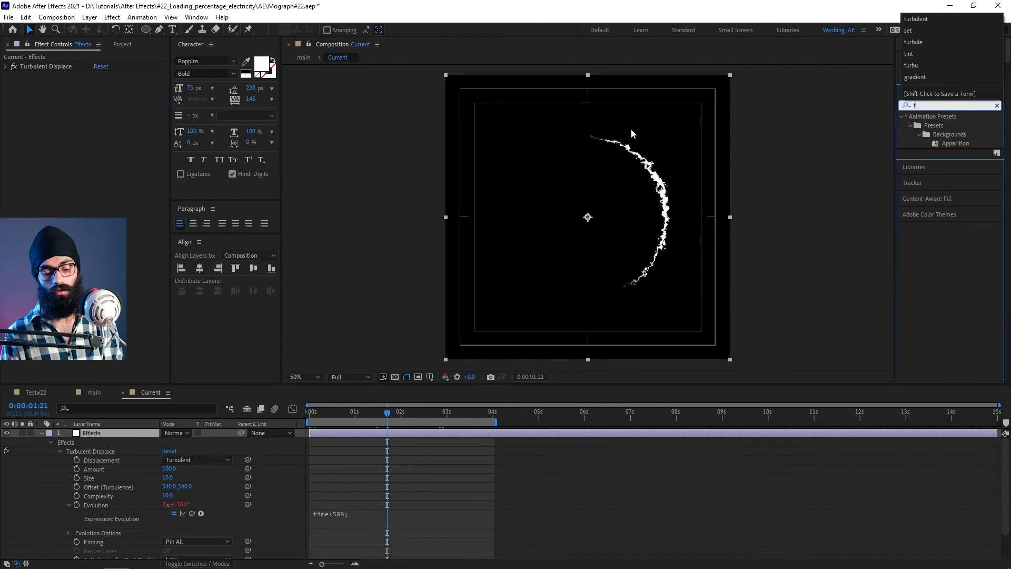
pyautogui.moveTo(940, 161); pyautogui.dragTo(109, 438)
pyautogui.press('space')
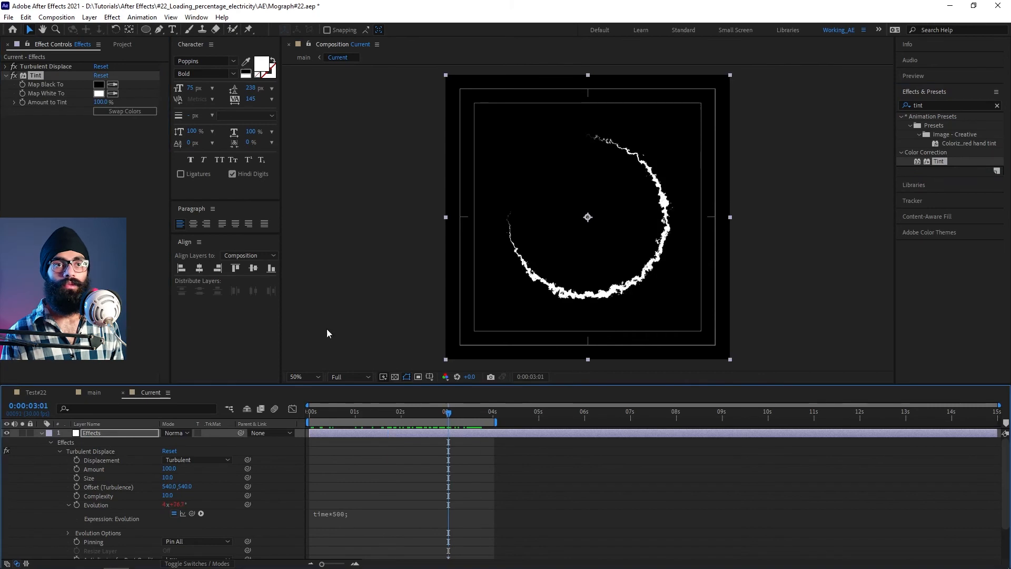
pyautogui.click(99, 93)
pyautogui.moveTo(364, 201); pyautogui.dragTo(310, 55)
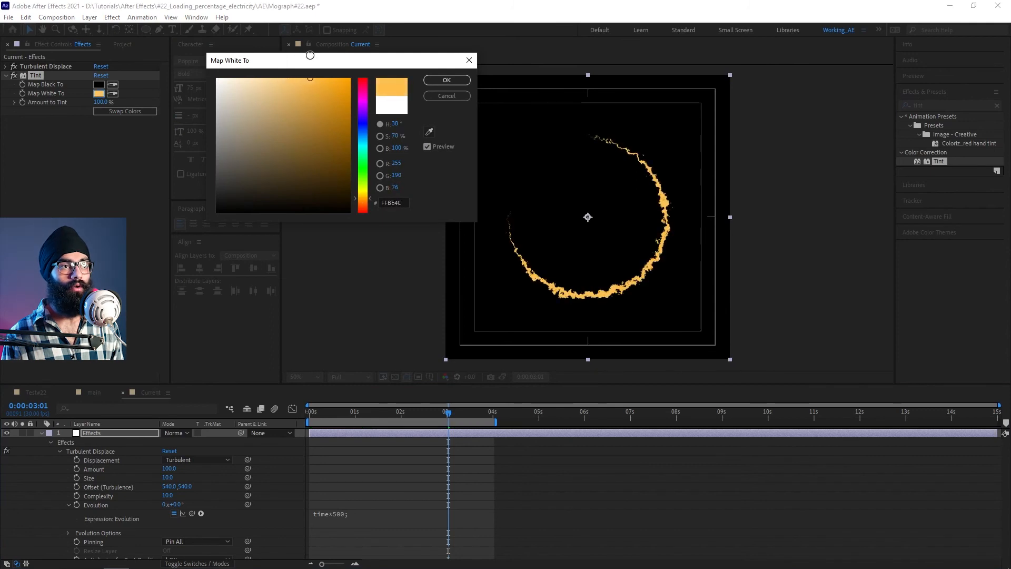
pyautogui.click(446, 82)
# Find the Stylize Glow effect and apply it to the Effects layer
pyautogui.click(956, 105)
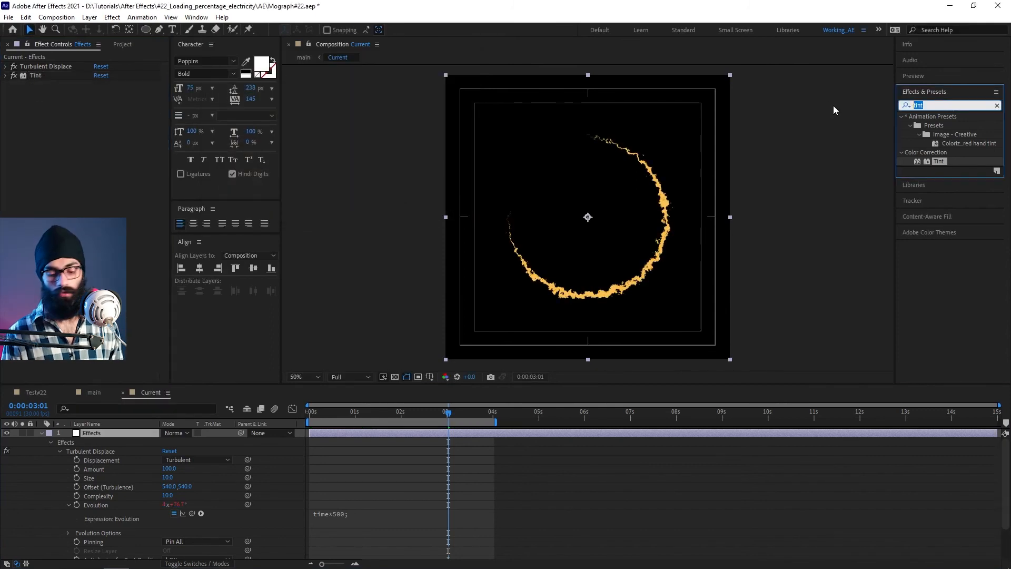
pyautogui.write('glow')
pyautogui.moveTo(940, 179); pyautogui.dragTo(422, 196)
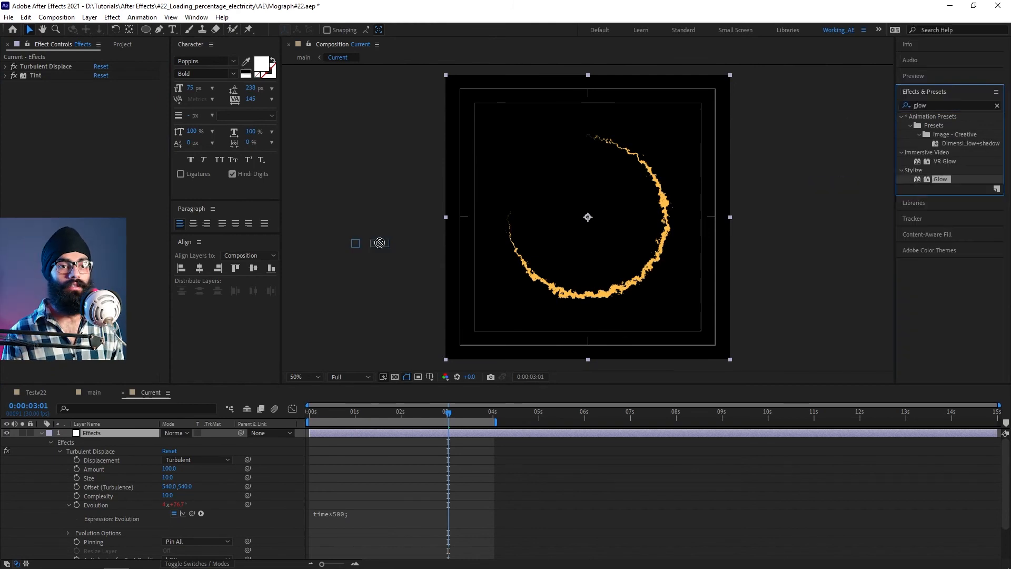
pyautogui.moveTo(127, 438); pyautogui.dragTo(125, 435)
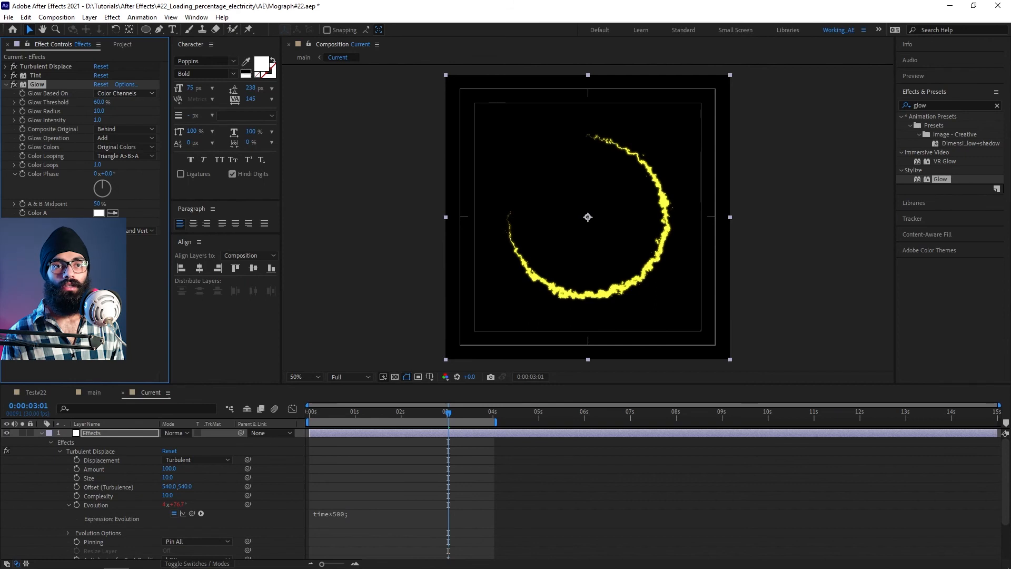
# Set the hue of Glow's Color B to 45°
pyautogui.click(99, 222)
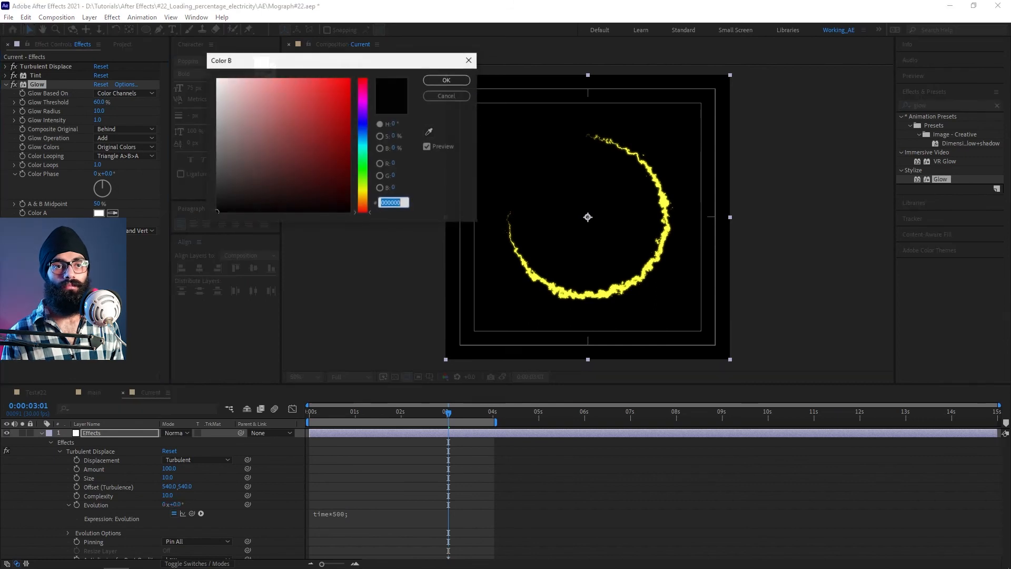
pyautogui.click(362, 197)
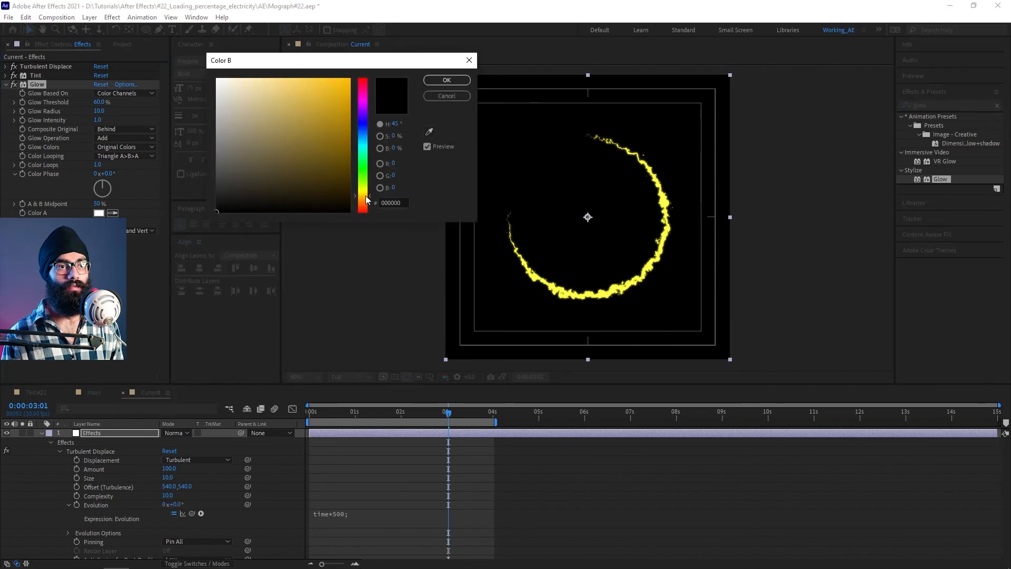
pyautogui.press('Return')
# Set Glow's Color Looping to Sawtooth B>A and its Glow Radius to 94, and preview the animation
pyautogui.click(139, 154)
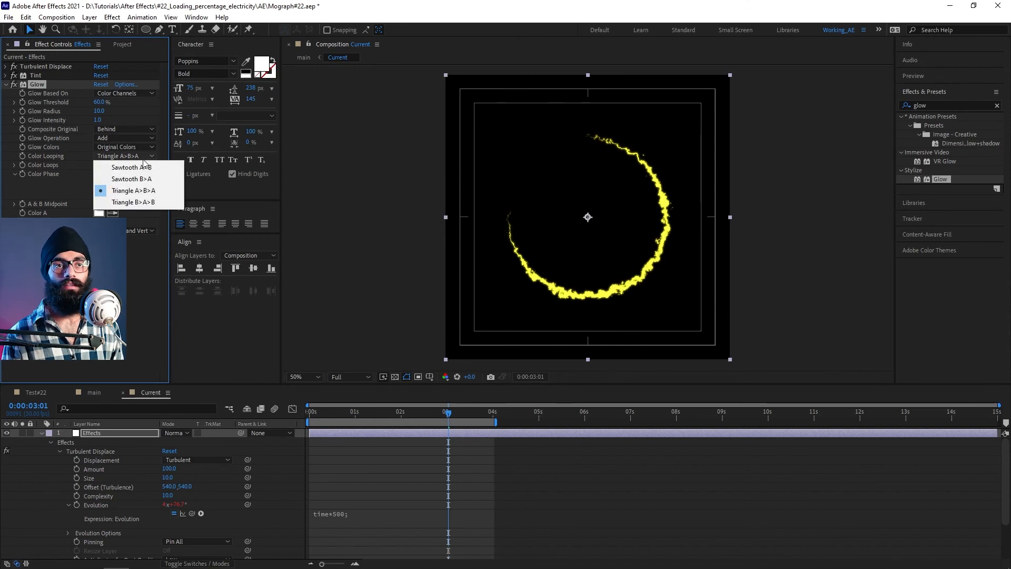
pyautogui.click(157, 181)
pyautogui.moveTo(98, 117); pyautogui.dragTo(116, 87)
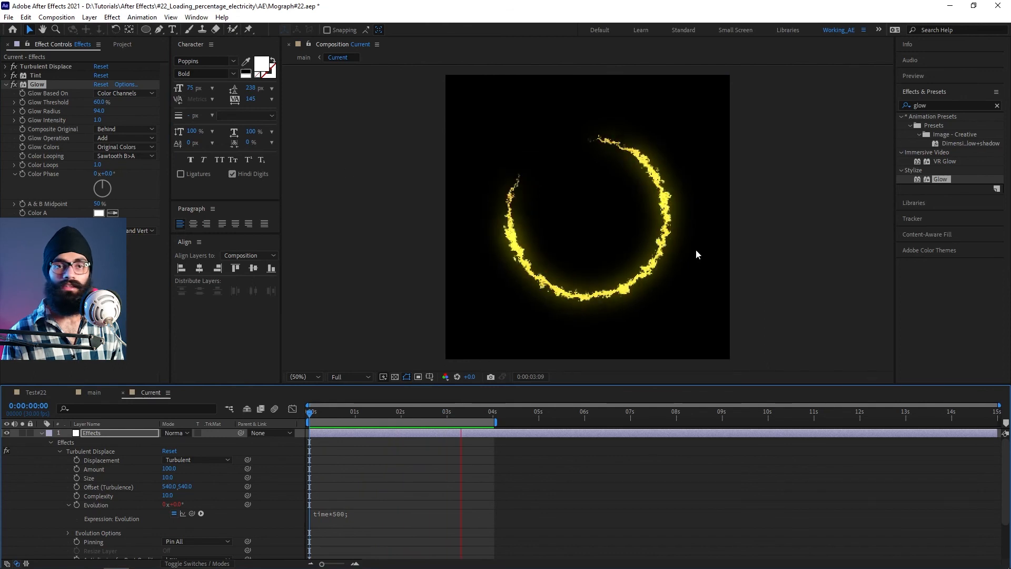
pyautogui.press('space')
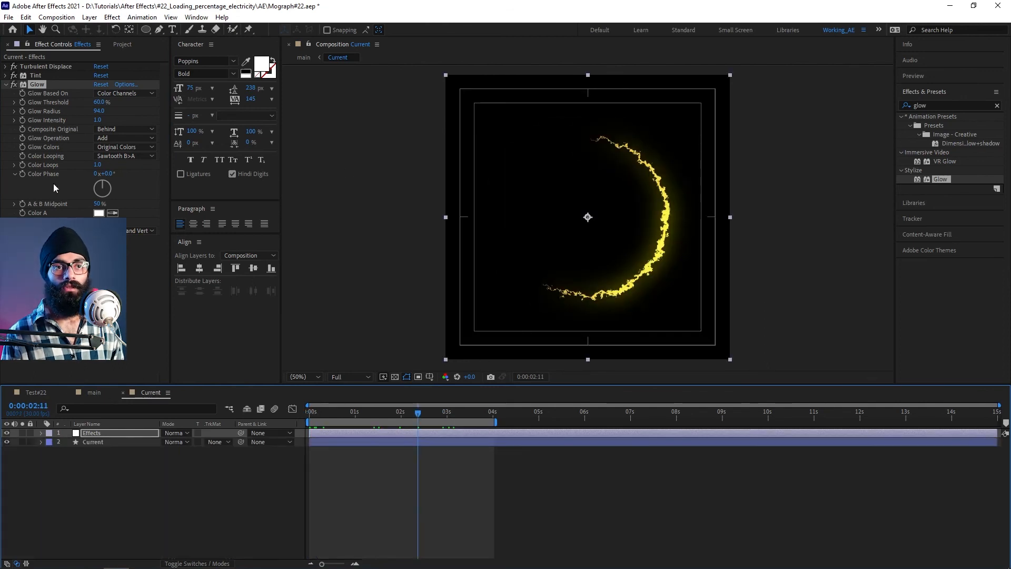
# Try pink FF4C83 as Tint's Map White To color and replace it with blue
pyautogui.click(98, 222)
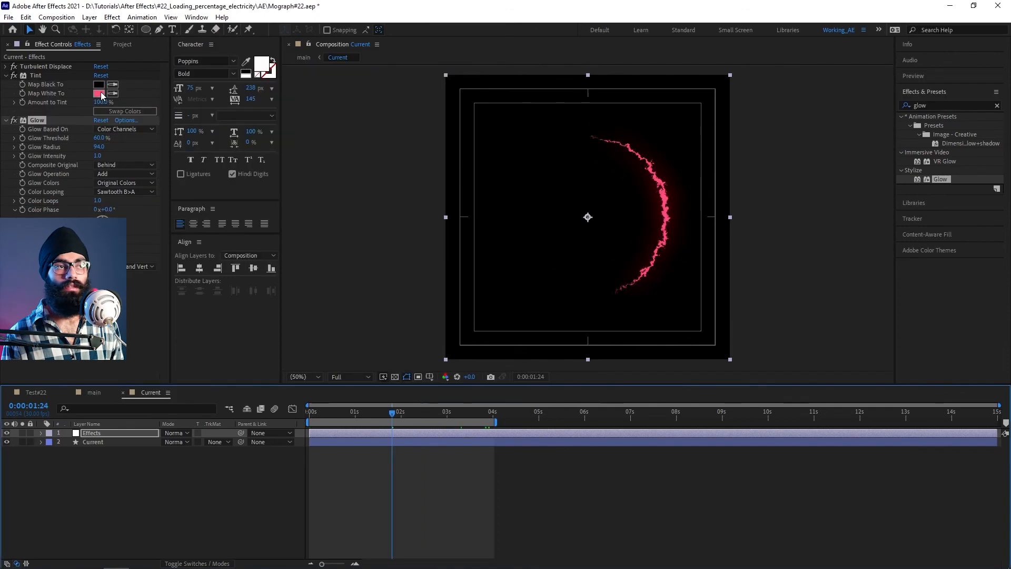
pyautogui.click(98, 93)
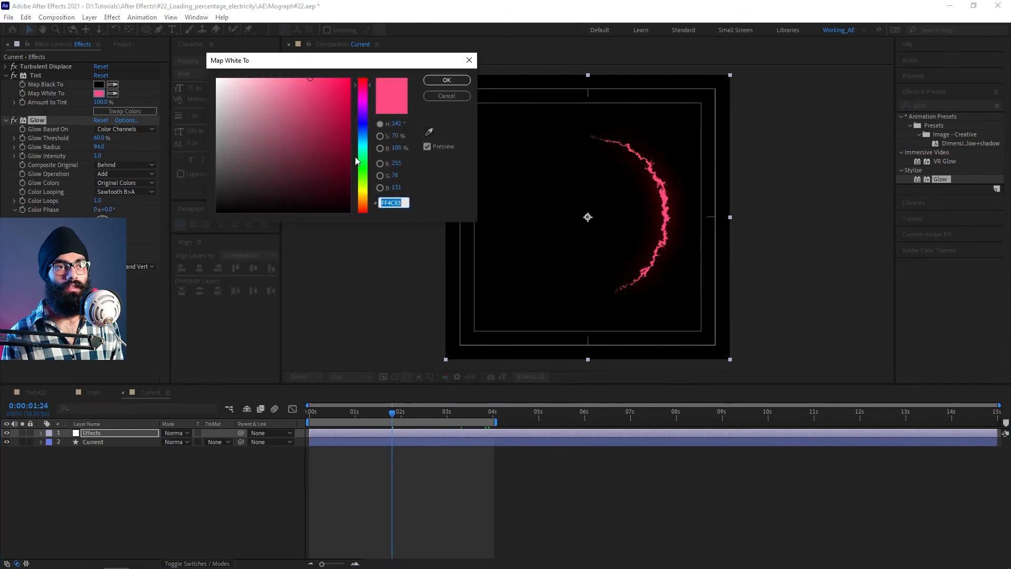
pyautogui.click(366, 116)
pyautogui.press('Return')
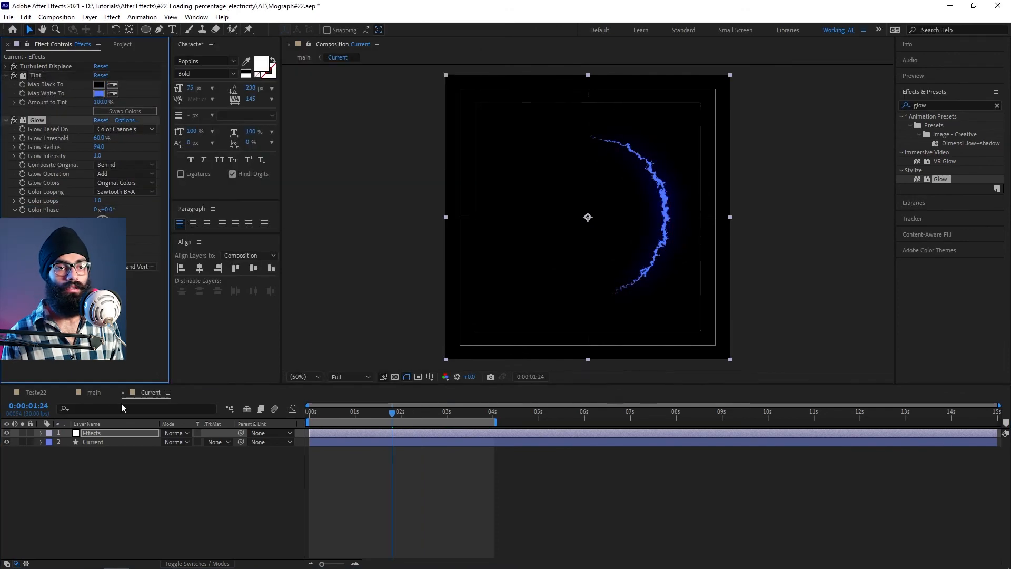
# Preview the blue electric current over the rings in the main composition
pyautogui.click(94, 392)
pyautogui.press('space')
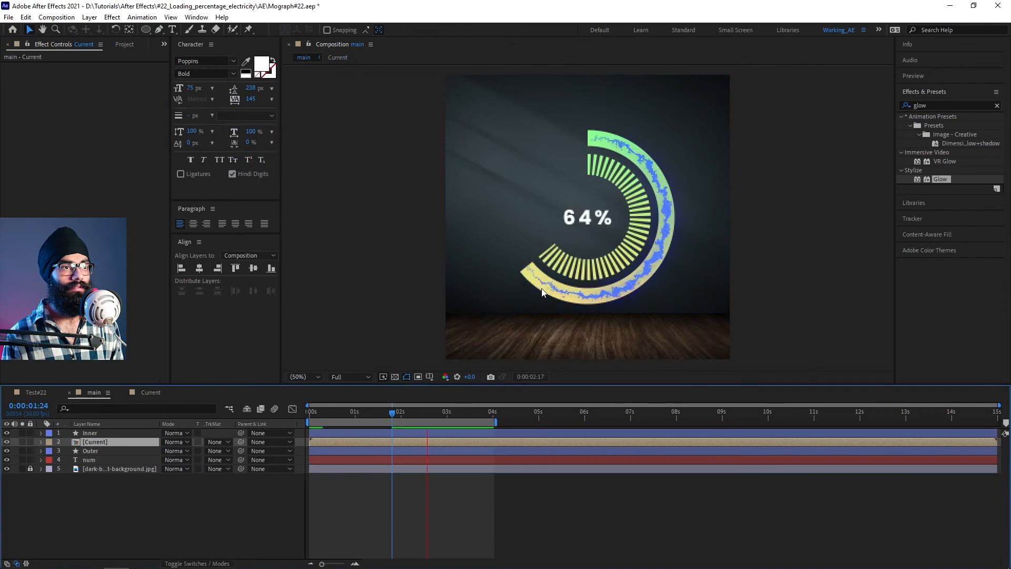
pyautogui.press('space')
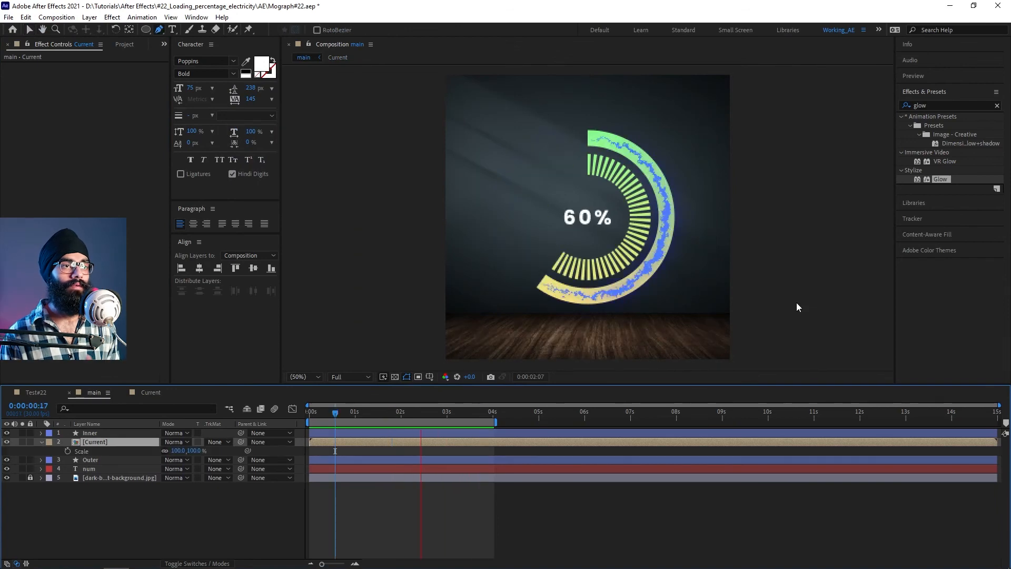